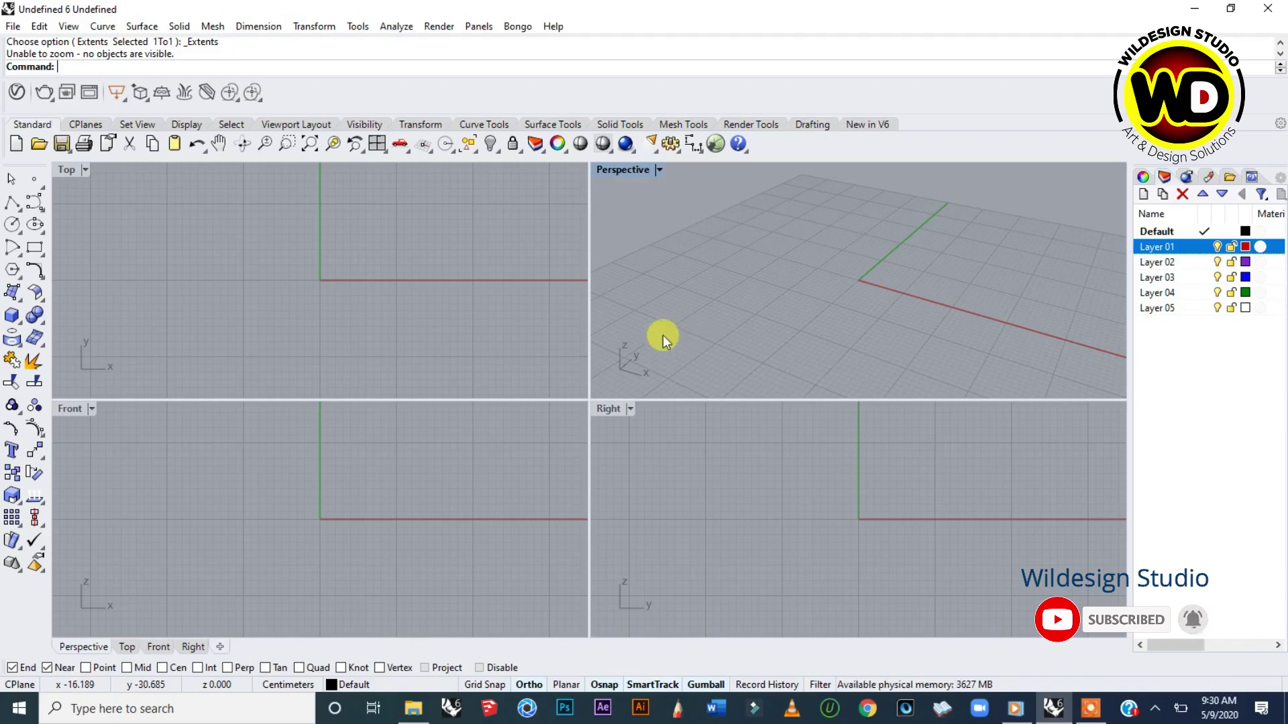
Create a solid box from the origin with a 20 x 18 cm base and 15 cm height, with Grid Snap enabled.
{"action": "left_click", "coordinate": [19, 320]}
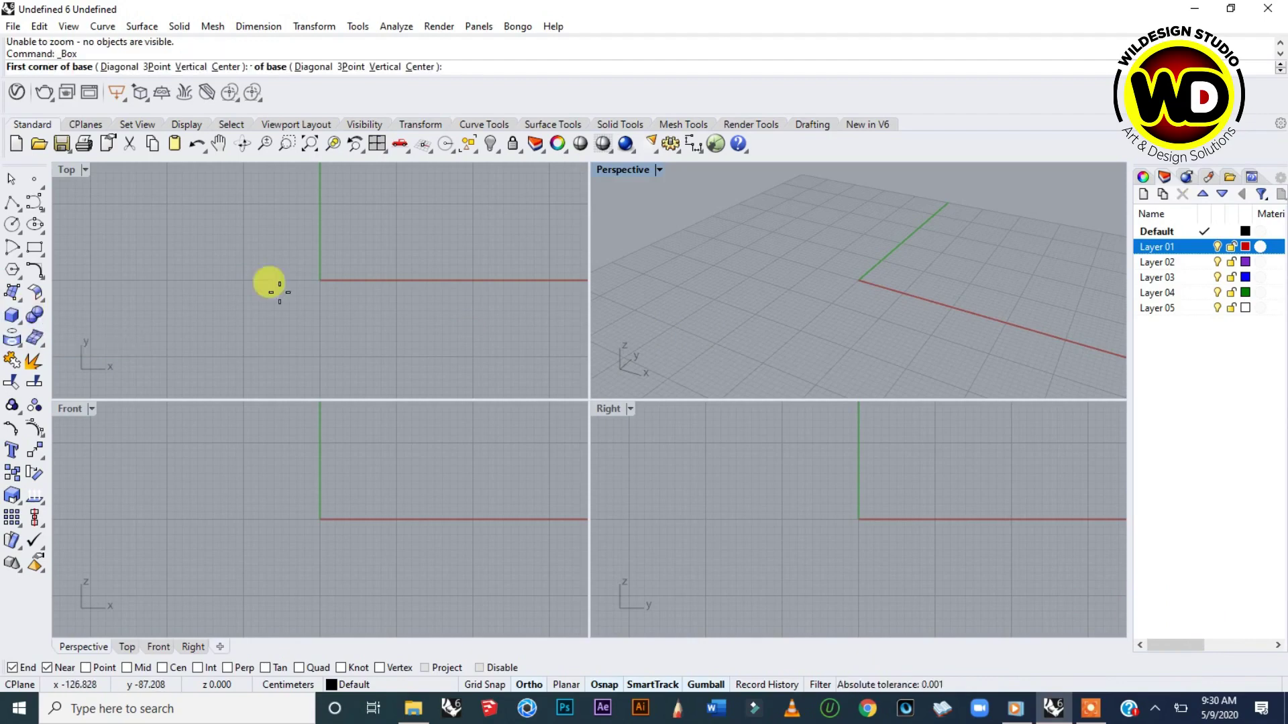
{"action": "left_click", "coordinate": [321, 280]}
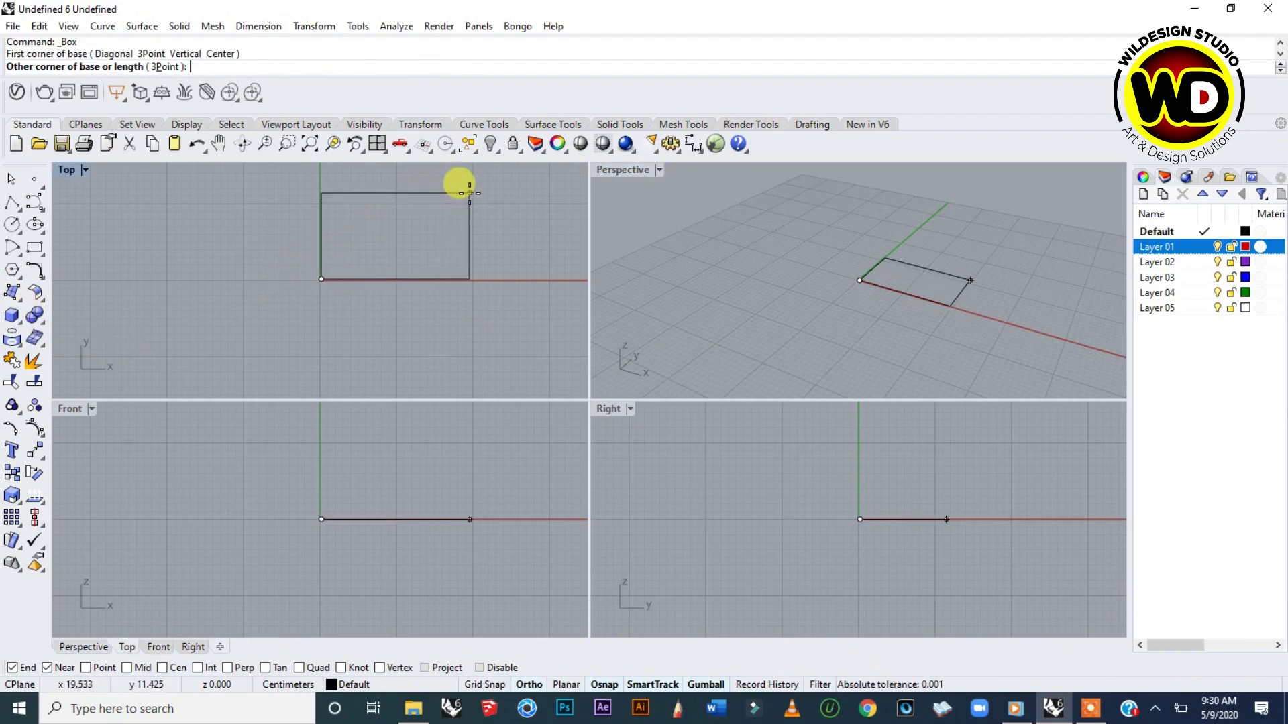
{"action": "right_click_drag", "start_coordinate": [464, 180], "coordinate": [443, 226]}
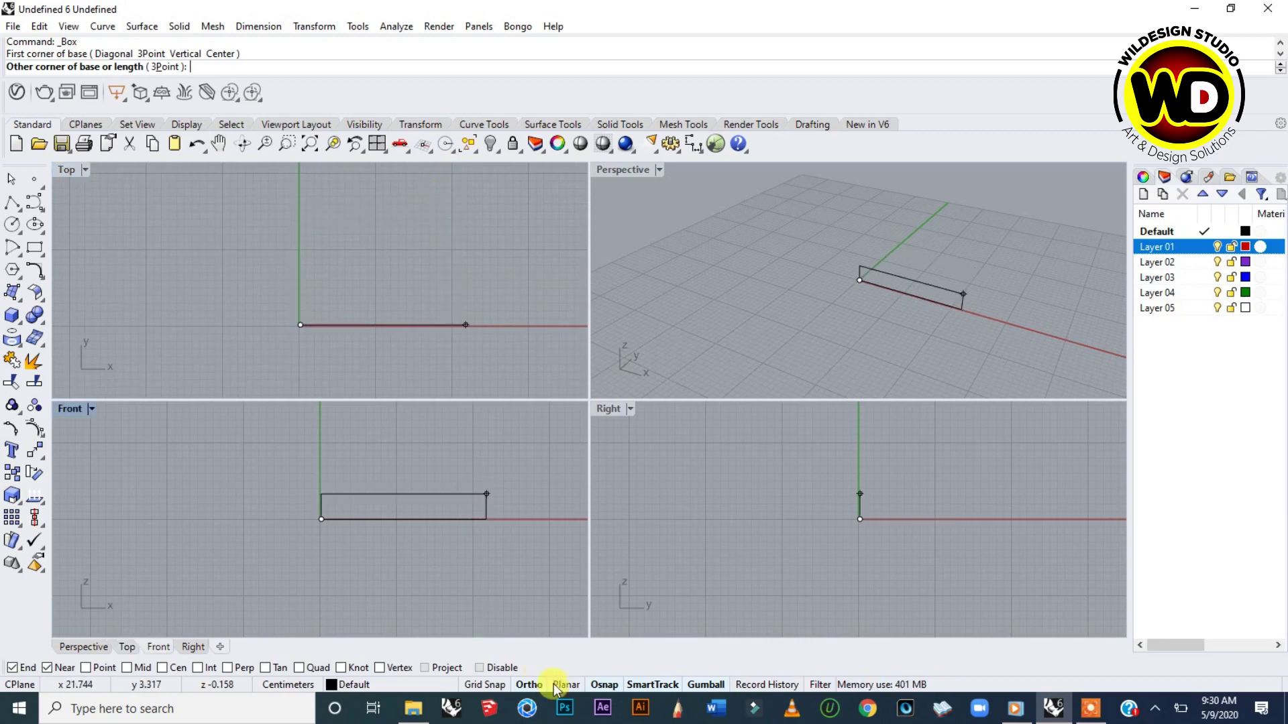
{"action": "left_click", "coordinate": [483, 684]}
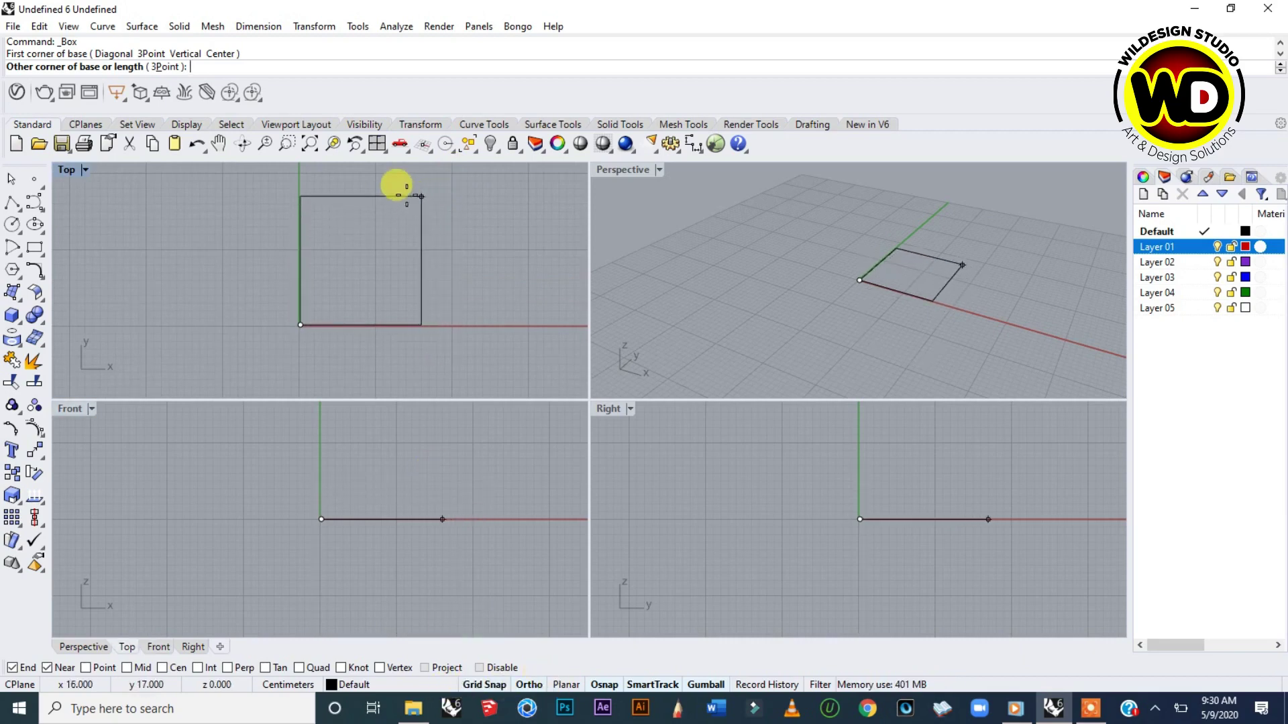
{"action": "left_click", "coordinate": [450, 187]}
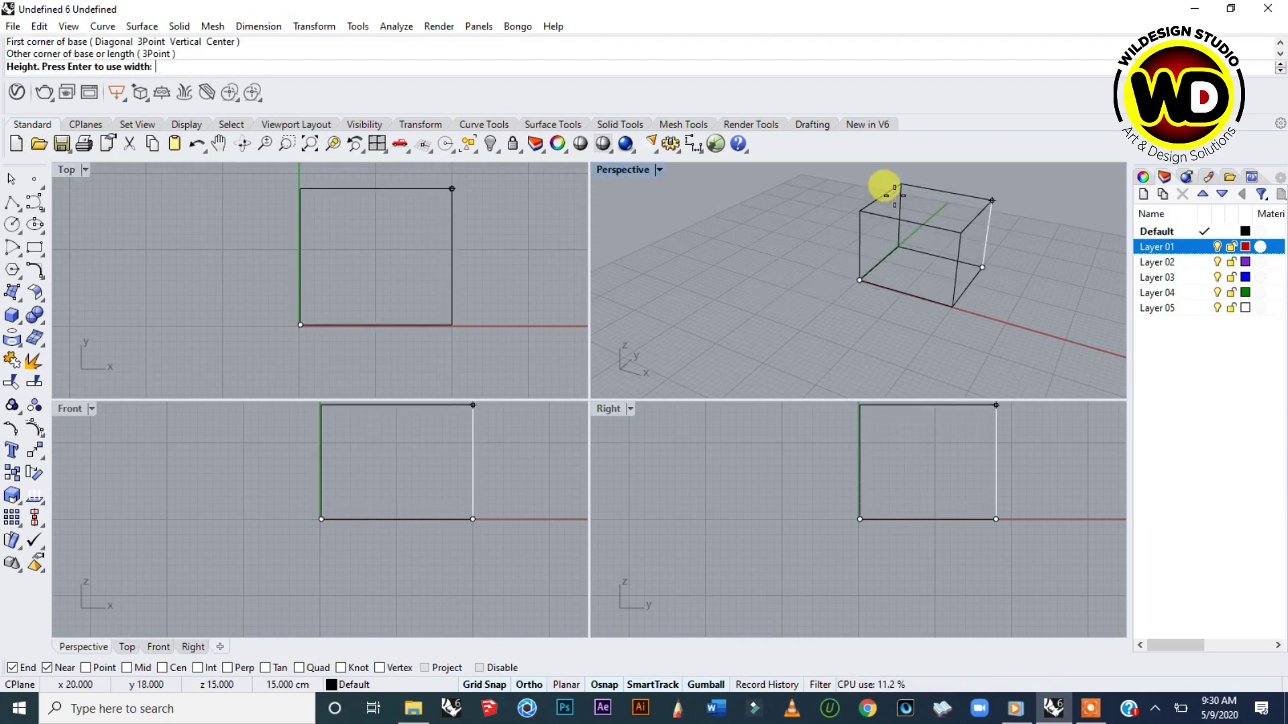
{"action": "left_click", "coordinate": [883, 188]}
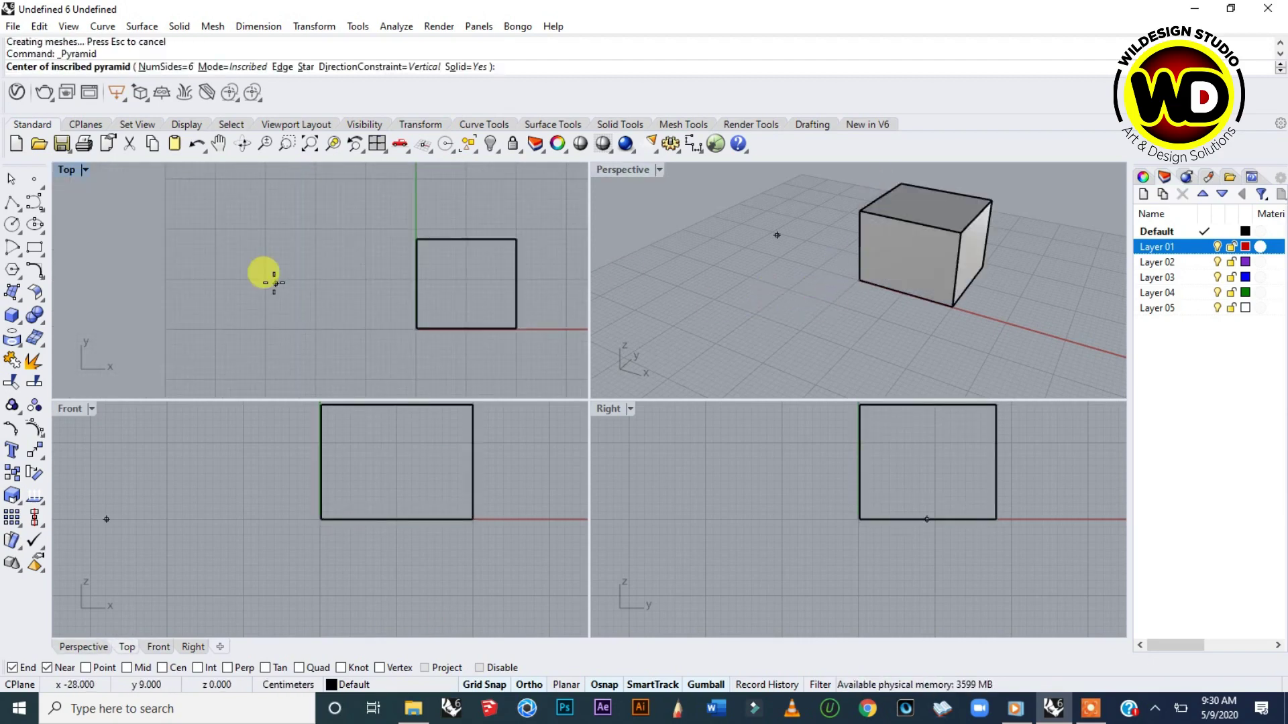
Create a solid six-sided inscribed pyramid centred at -30,10 beside the box, with its apex pointing downward.
{"action": "scroll", "coordinate": [273, 283], "scroll_direction": "up", "scroll_amount": 2}
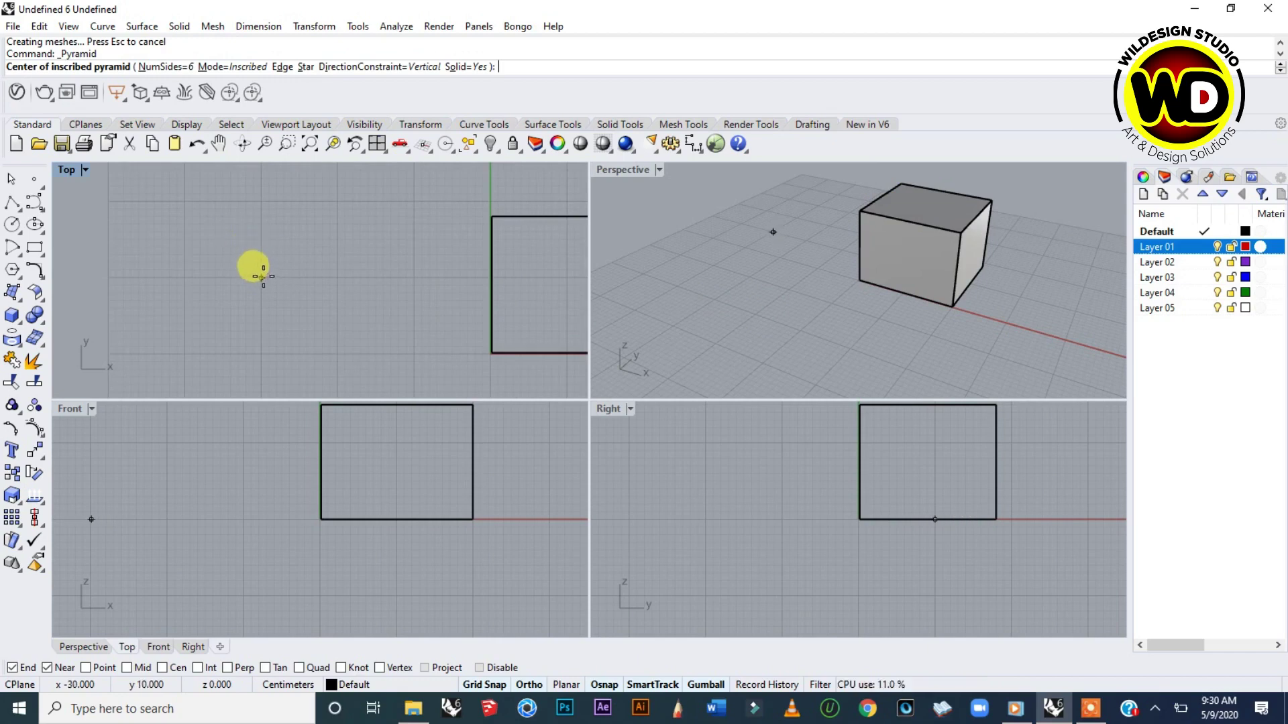
{"action": "left_click", "coordinate": [262, 278]}
{"action": "left_click", "coordinate": [370, 282]}
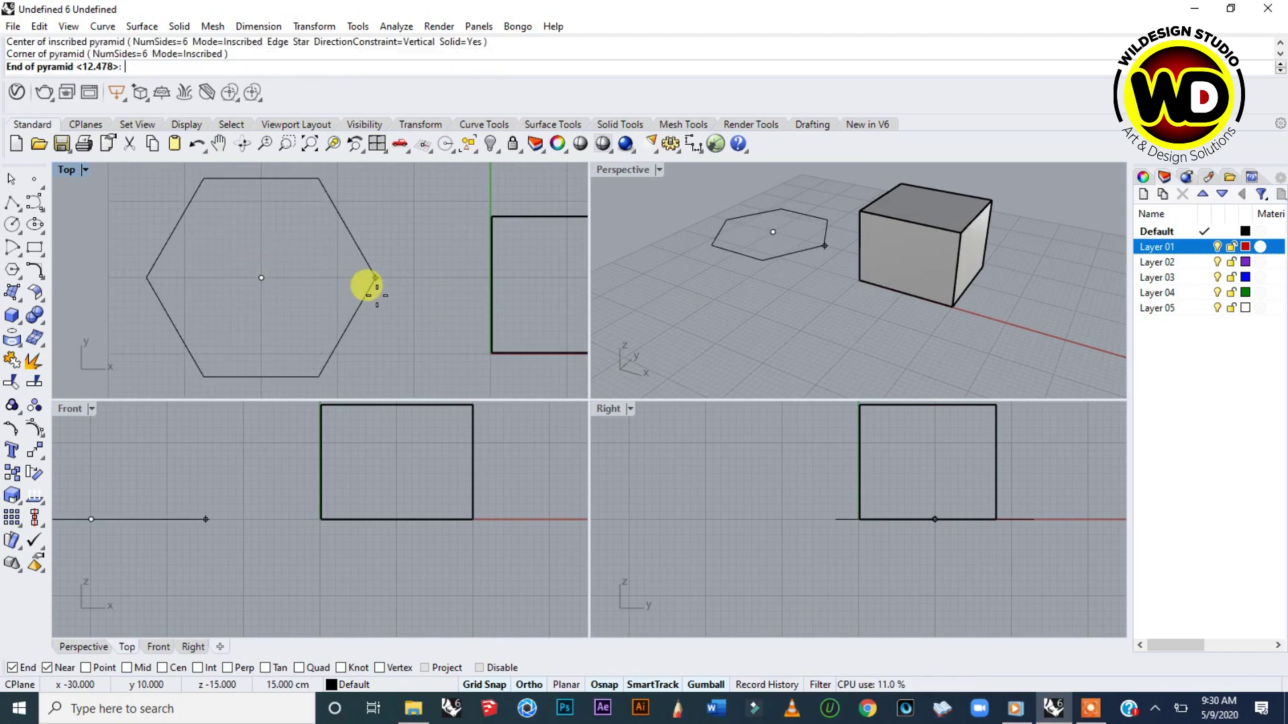
{"action": "right_click_drag", "start_coordinate": [195, 509], "coordinate": [368, 454]}
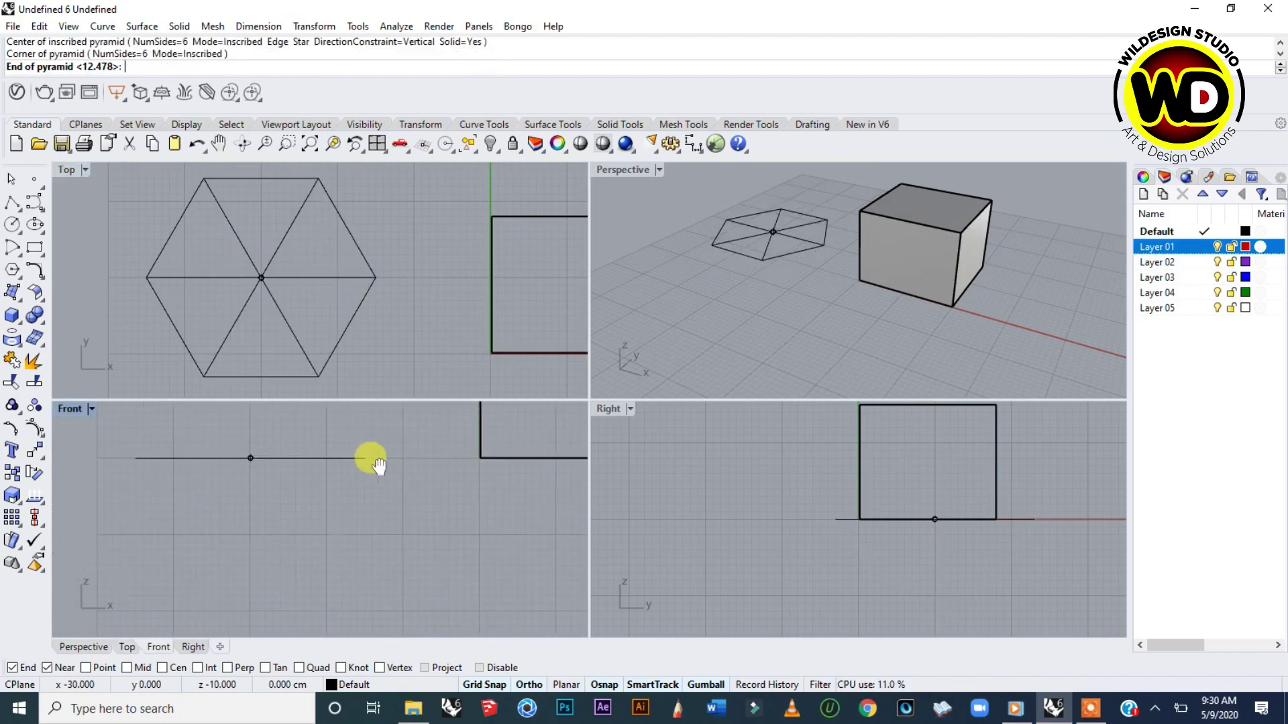
{"action": "left_click", "coordinate": [271, 557]}
Move the pyramid straight up until its tip sits at the ground level of the box, and deselect it.
{"action": "scroll", "coordinate": [293, 548], "scroll_direction": "down", "scroll_amount": 3}
{"action": "left_click", "coordinate": [288, 537]}
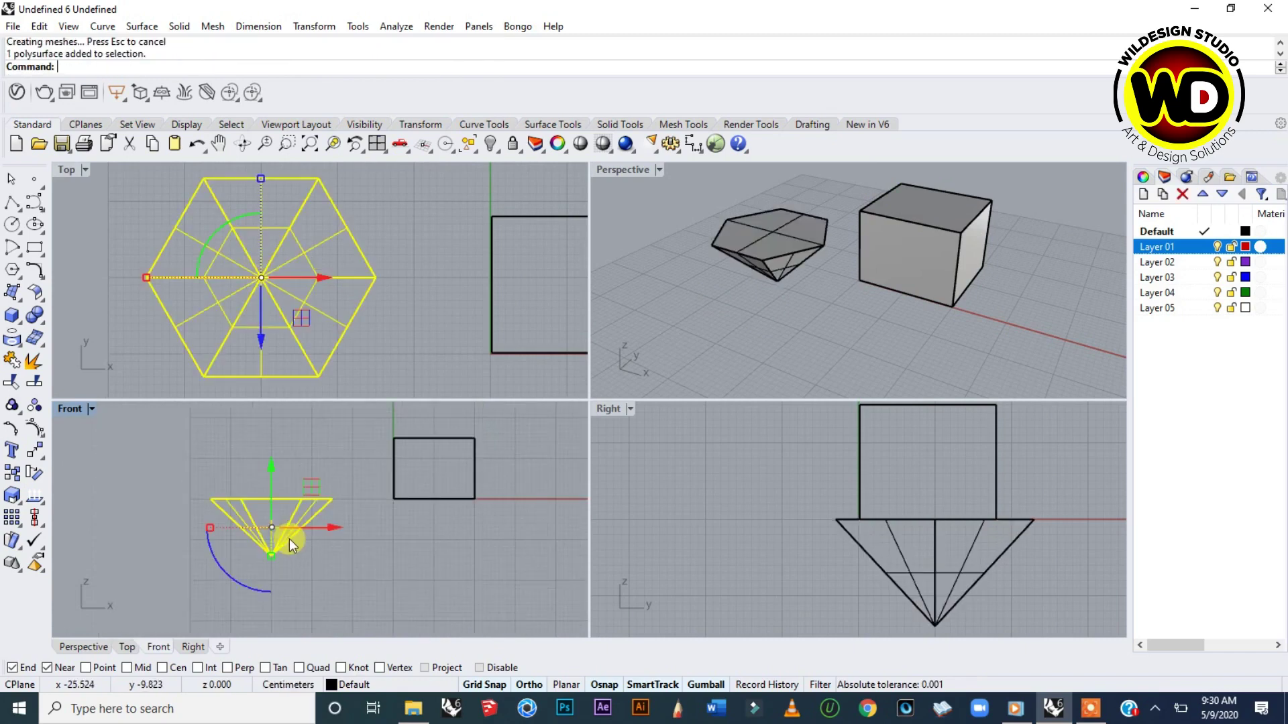
{"action": "left_click_drag", "start_coordinate": [271, 502], "coordinate": [268, 442]}
{"action": "right_click_drag", "start_coordinate": [373, 469], "coordinate": [337, 504]}
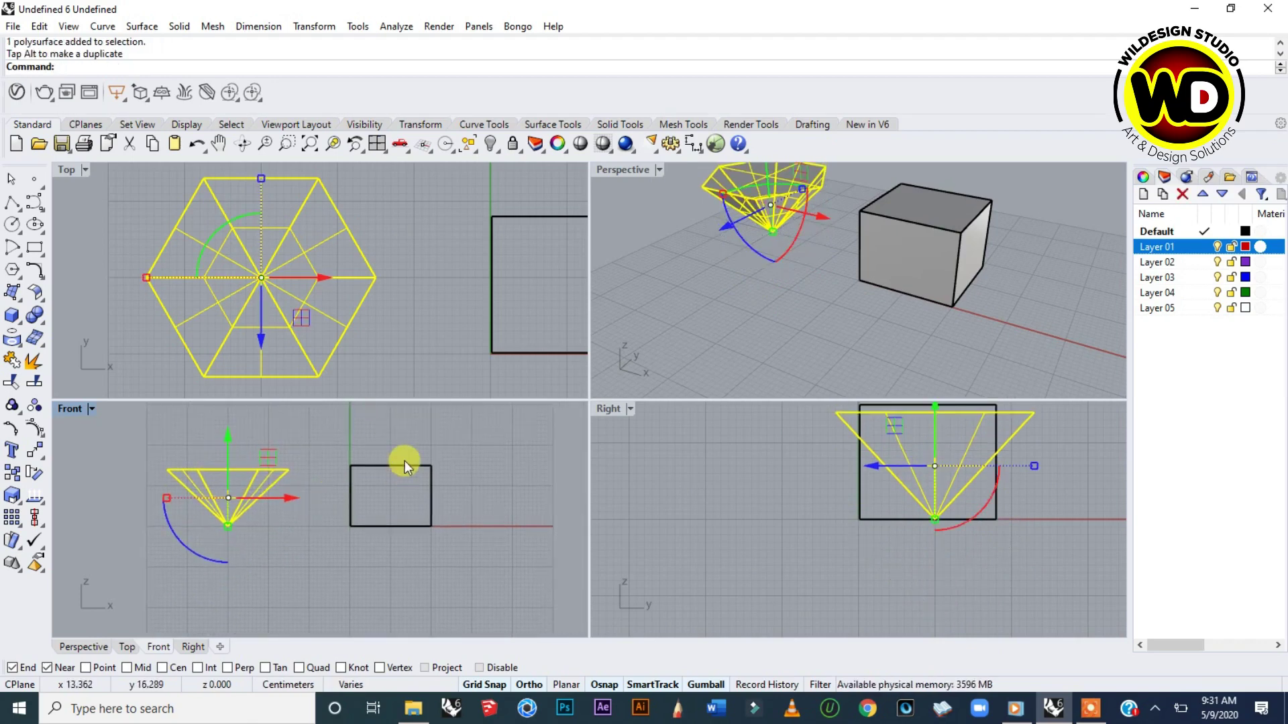
{"action": "scroll", "coordinate": [389, 245], "scroll_direction": "down", "scroll_amount": 3}
{"action": "right_click_drag", "start_coordinate": [425, 260], "coordinate": [302, 253]}
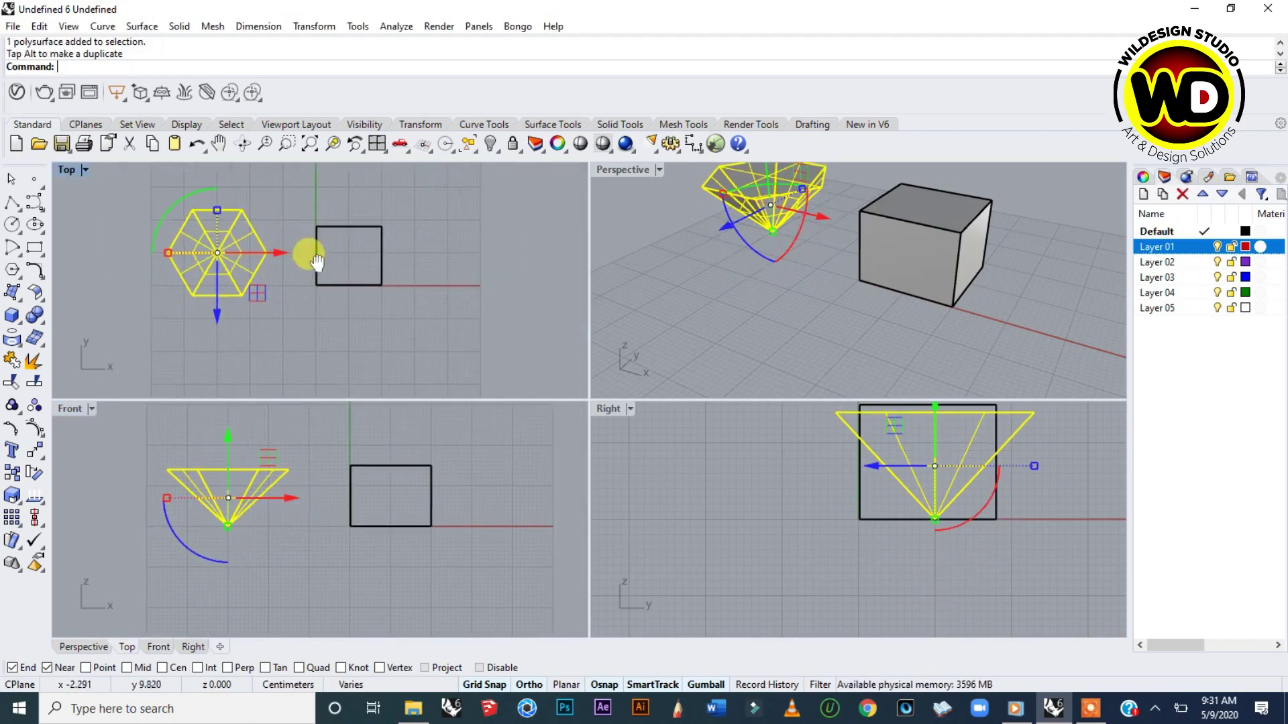
{"action": "left_click", "coordinate": [299, 320]}
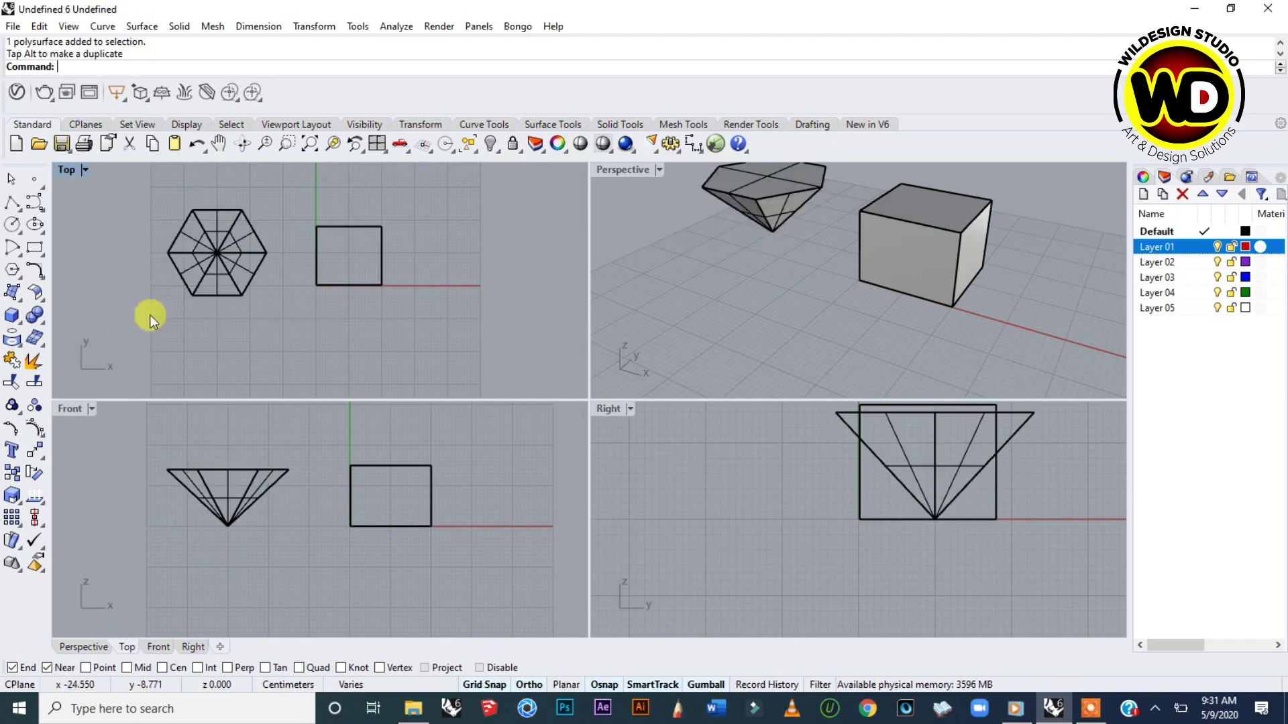
Create a solid vertical cylinder centred at 0,-20, in front of the box and as tall as the box.
{"action": "left_click", "coordinate": [20, 325]}
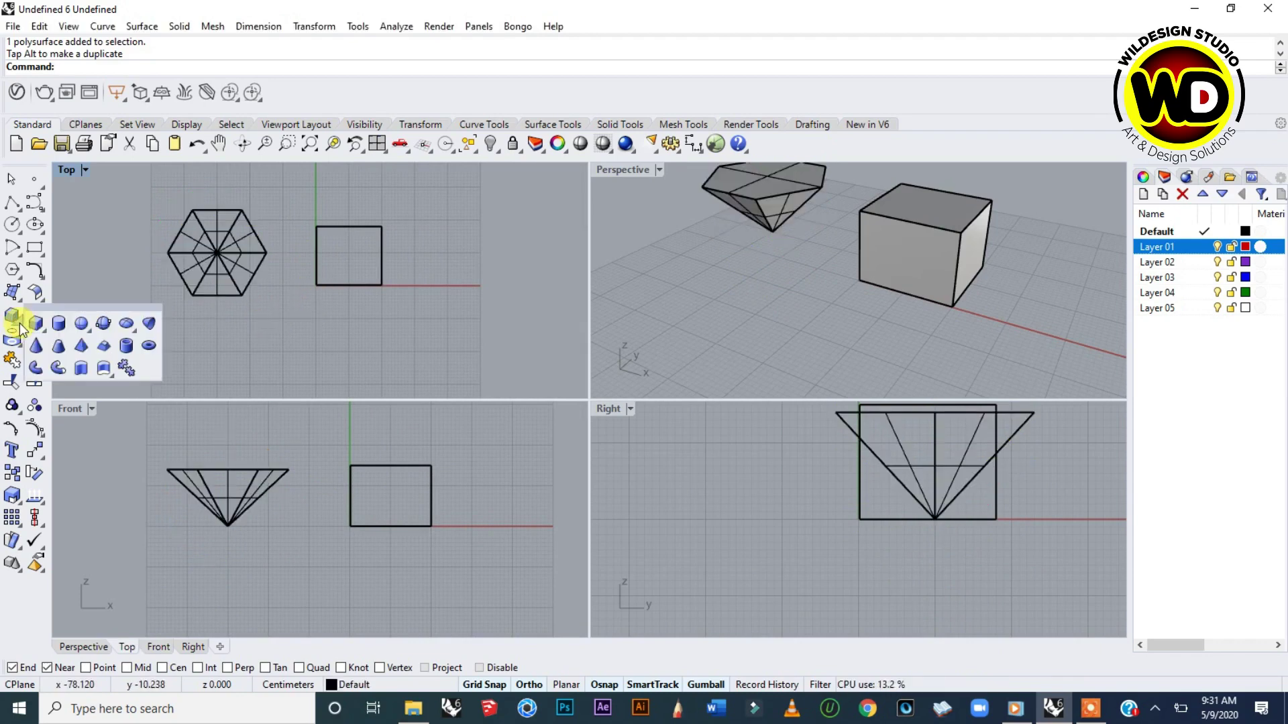
{"action": "left_click", "coordinate": [63, 325]}
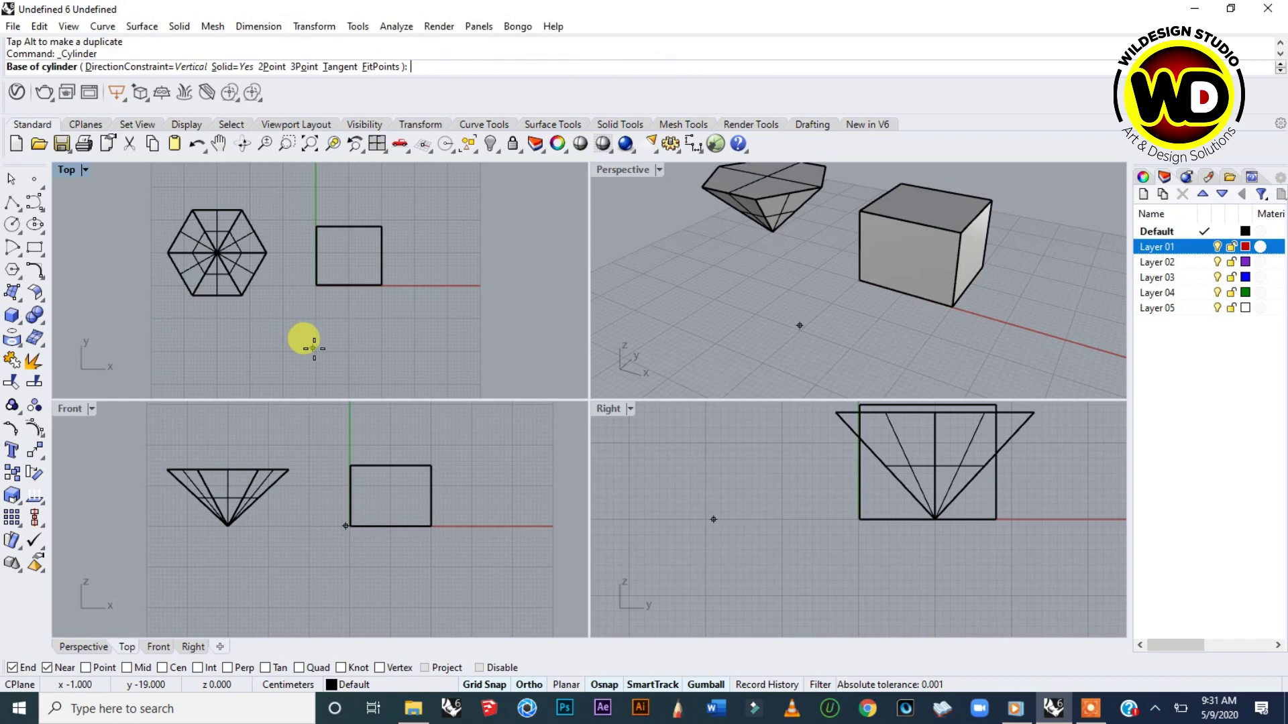
{"action": "left_click", "coordinate": [315, 350]}
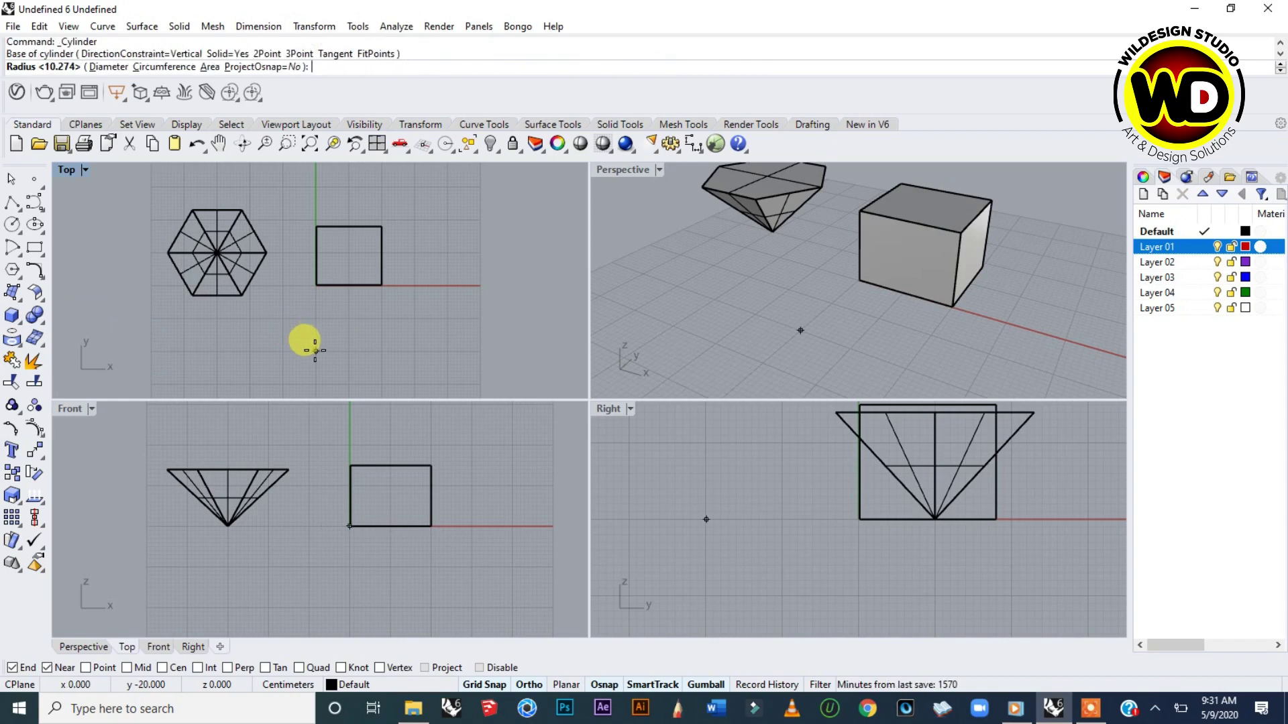
{"action": "left_click", "coordinate": [352, 350]}
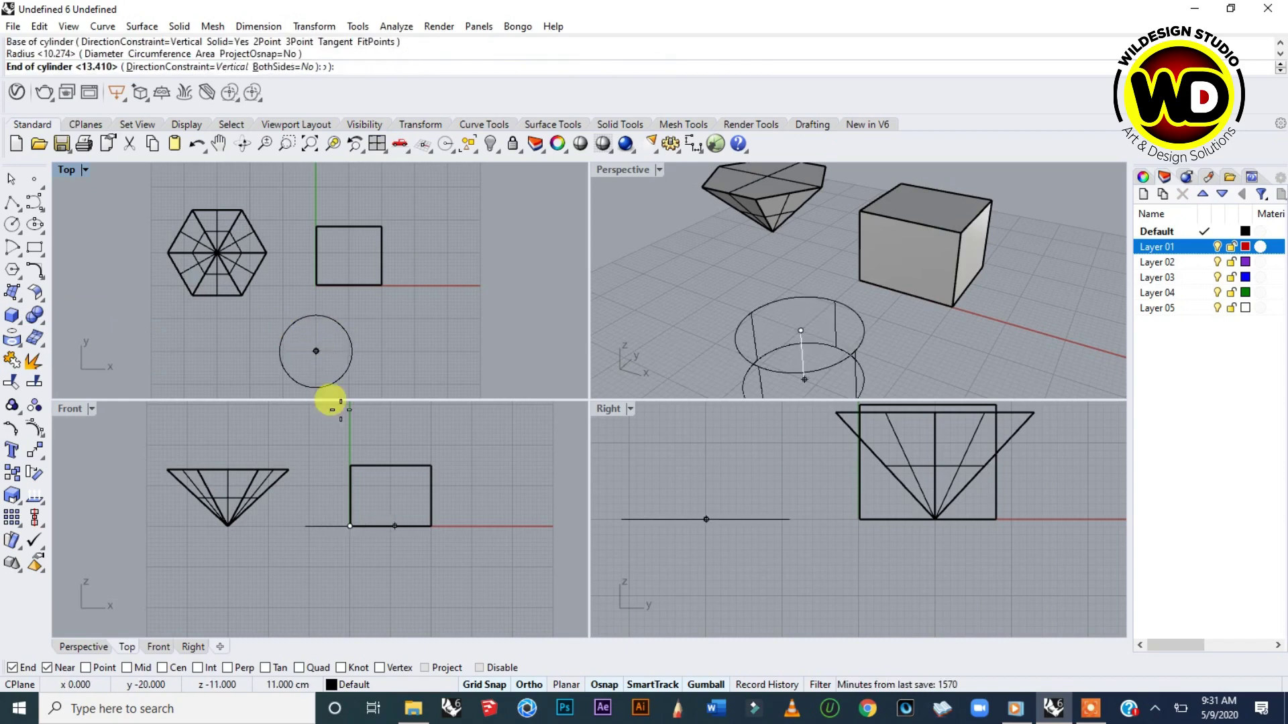
{"action": "left_click", "coordinate": [334, 461]}
{"action": "right_click_drag", "start_coordinate": [727, 312], "coordinate": [699, 309]}
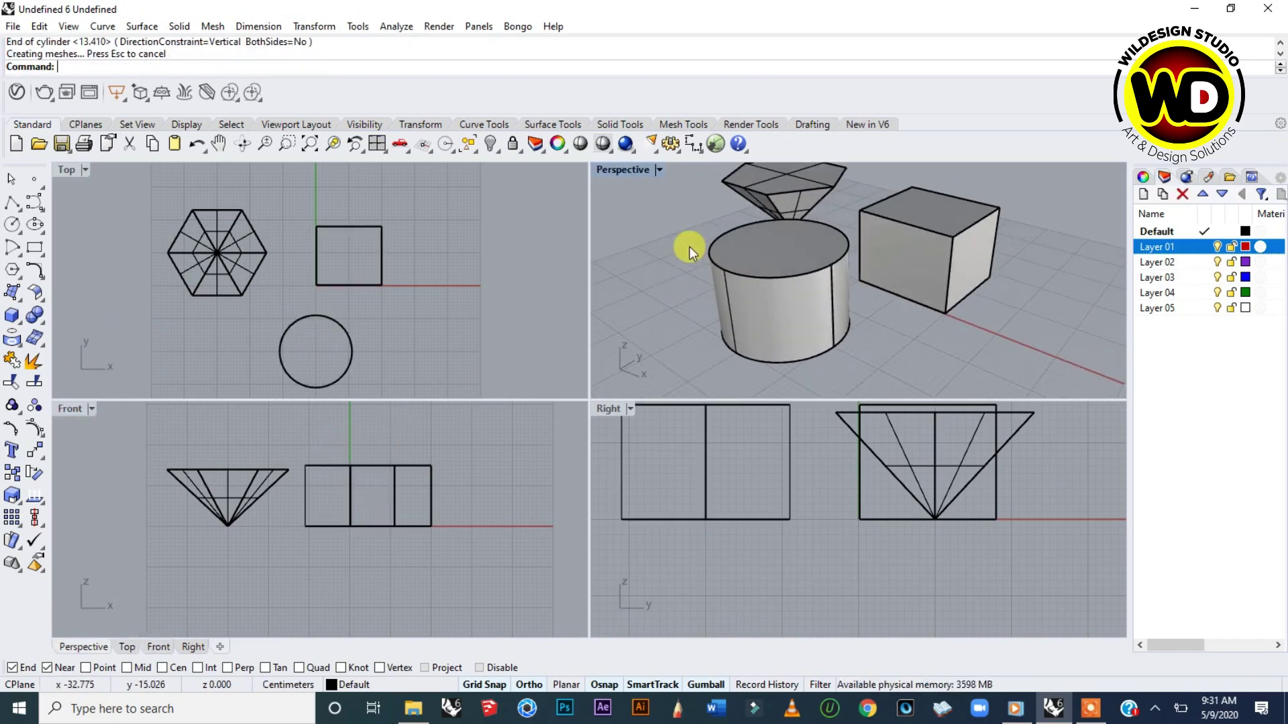
Maximize the Perspective view and examine the pyramid, box and cylinder from several angles.
{"action": "double_click", "coordinate": [622, 174]}
{"action": "scroll", "coordinate": [562, 497], "scroll_direction": "down", "scroll_amount": 3}
{"action": "right_click_drag", "start_coordinate": [562, 497], "coordinate": [624, 453]}
{"action": "right_click_drag", "start_coordinate": [437, 453], "coordinate": [425, 425]}
{"action": "scroll", "coordinate": [418, 371], "scroll_direction": "up", "scroll_amount": 2}
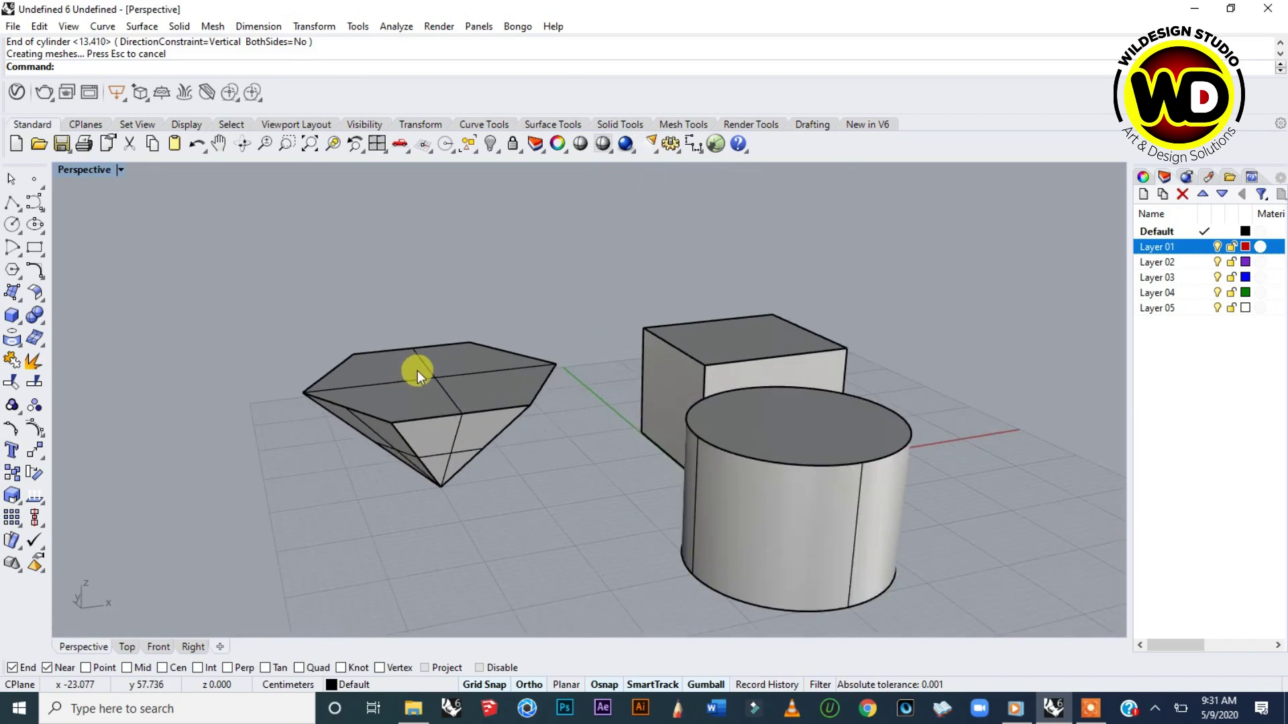
{"action": "right_click_drag", "start_coordinate": [496, 499], "coordinate": [535, 501]}
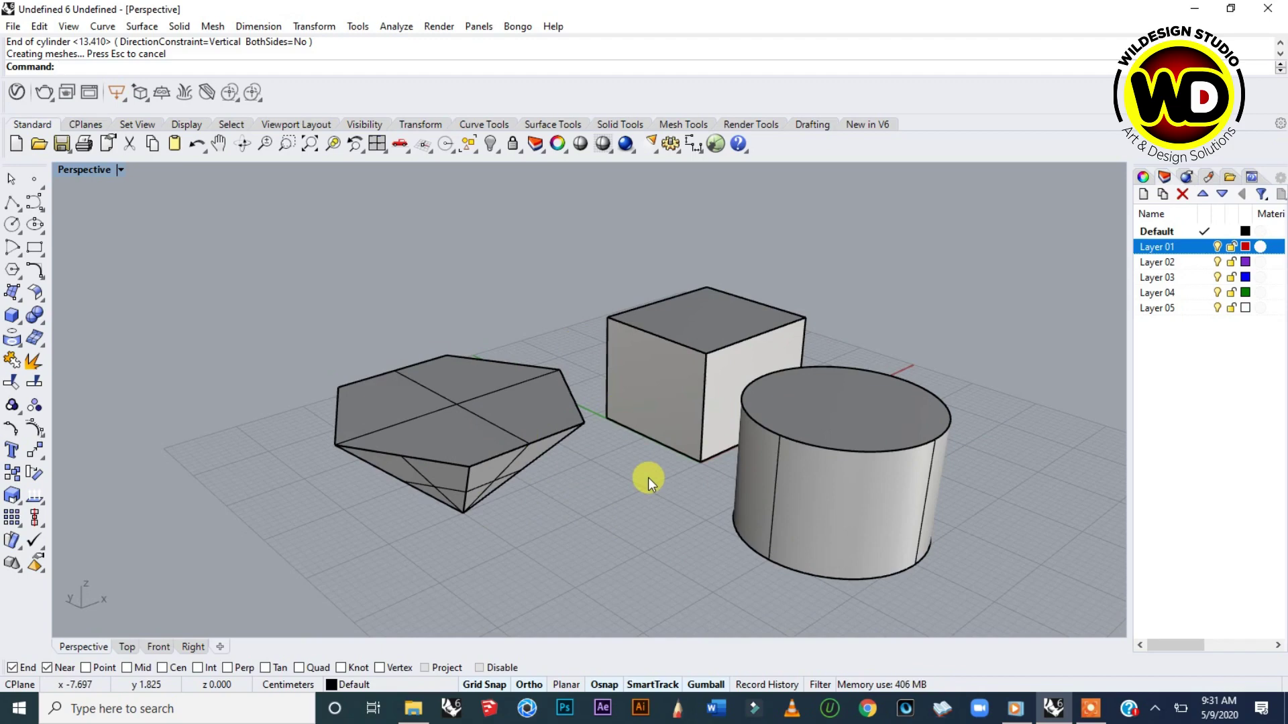
{"action": "right_click_drag", "start_coordinate": [608, 430], "coordinate": [573, 476]}
{"action": "right_click_drag", "start_coordinate": [482, 490], "coordinate": [725, 394]}
{"action": "scroll", "coordinate": [655, 360], "scroll_direction": "up", "scroll_amount": 2}
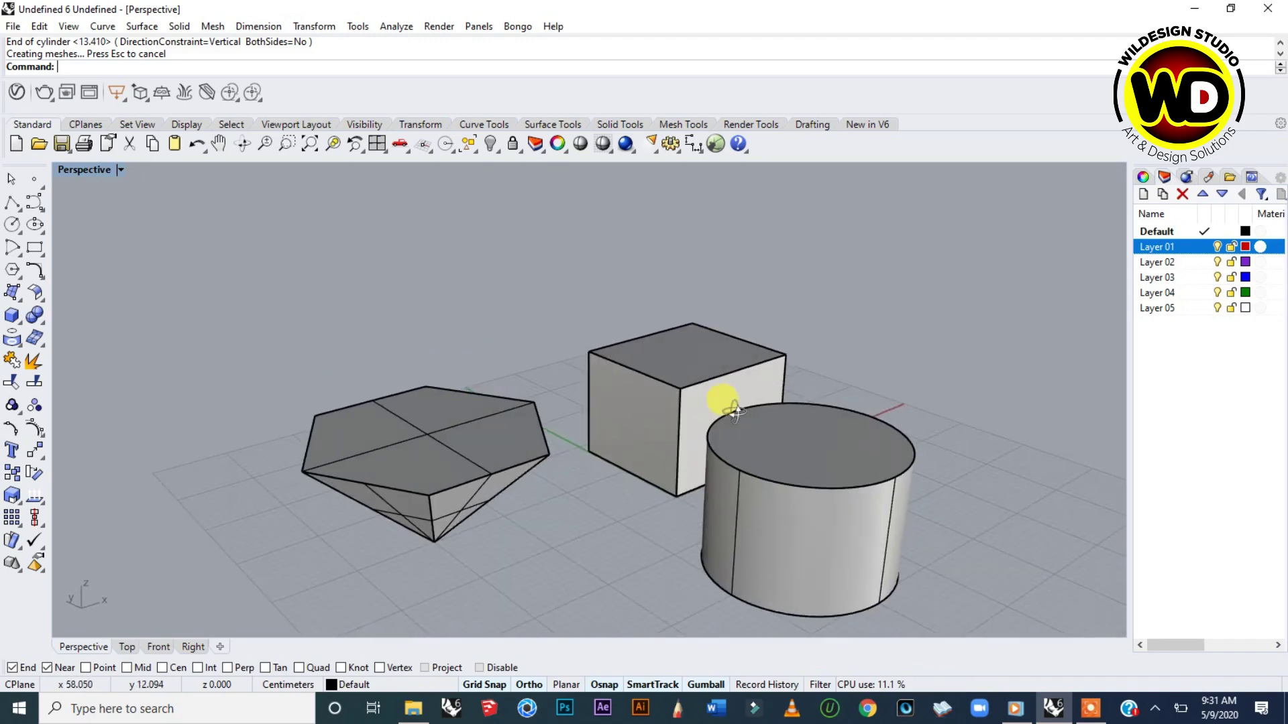
{"action": "scroll", "coordinate": [667, 390], "scroll_direction": "up", "scroll_amount": 2}
{"action": "scroll", "coordinate": [635, 371], "scroll_direction": "down", "scroll_amount": 2}
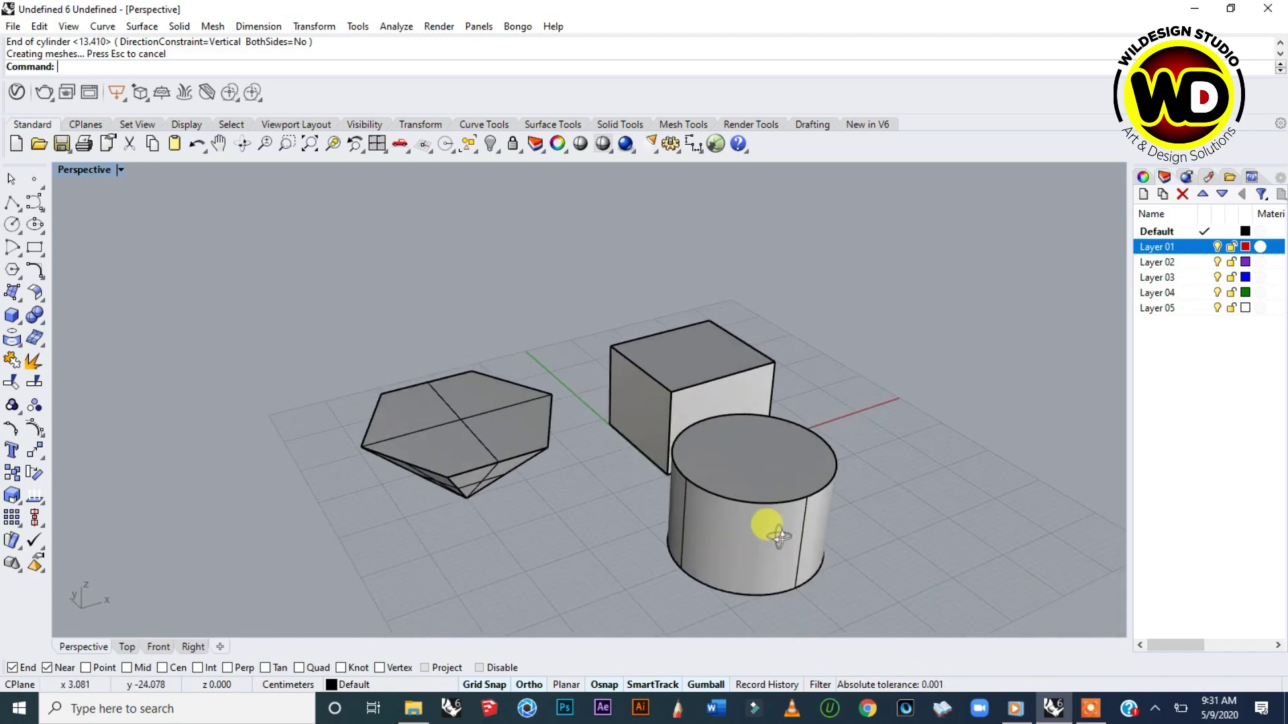
{"action": "right_click_drag", "start_coordinate": [767, 526], "coordinate": [577, 369]}
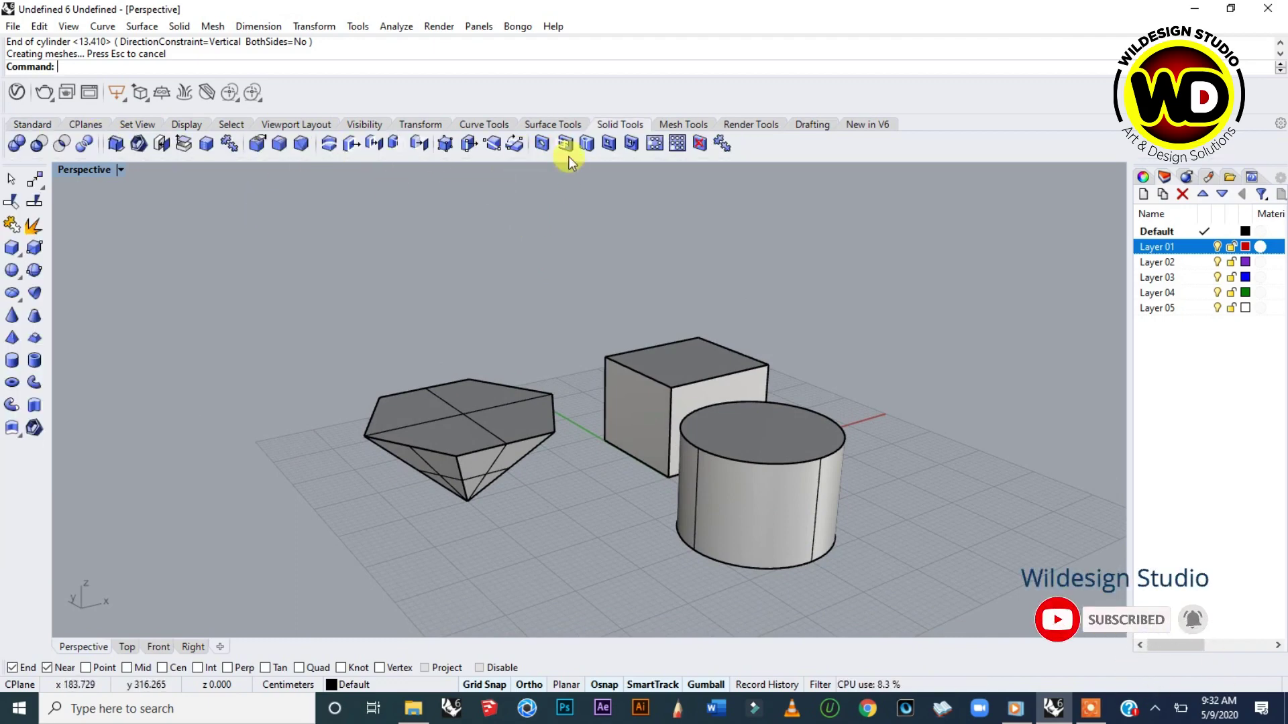
Locate the Shell closed polysurface command among the solid tools and look through the surface, curve, transform and visibility tool sets.
{"action": "left_click", "coordinate": [45, 126]}
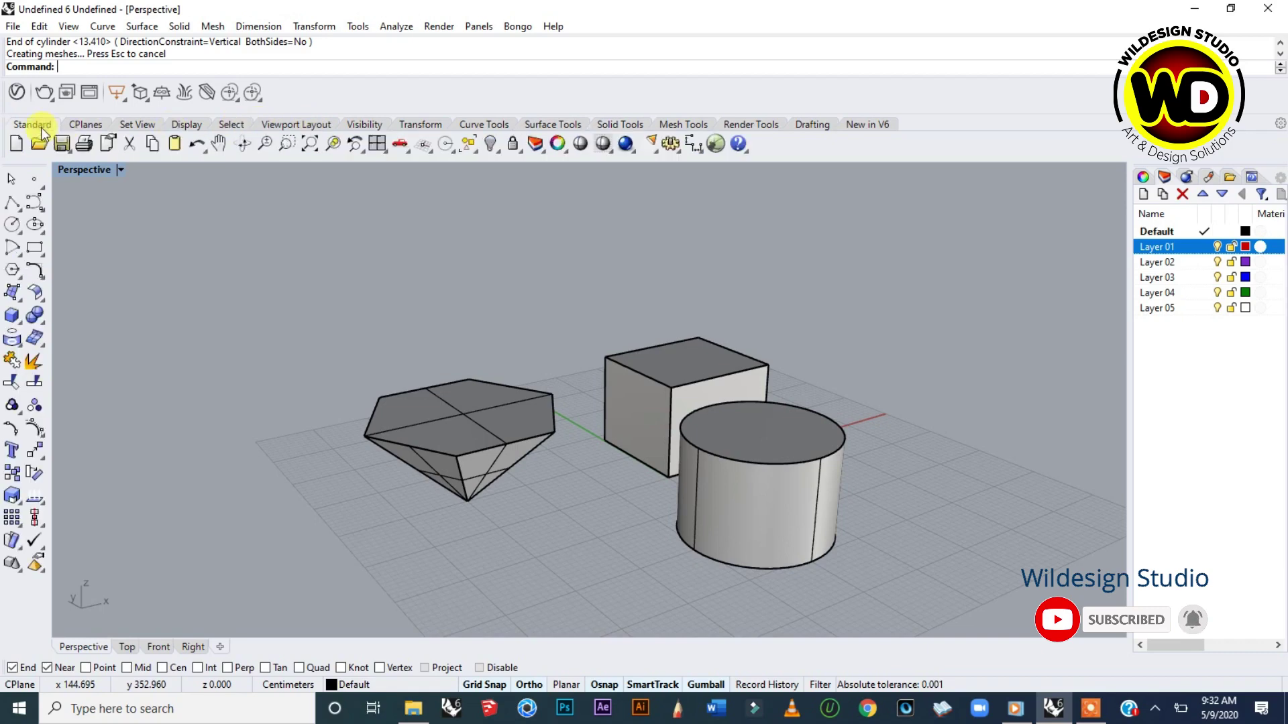
{"action": "left_click", "coordinate": [628, 126]}
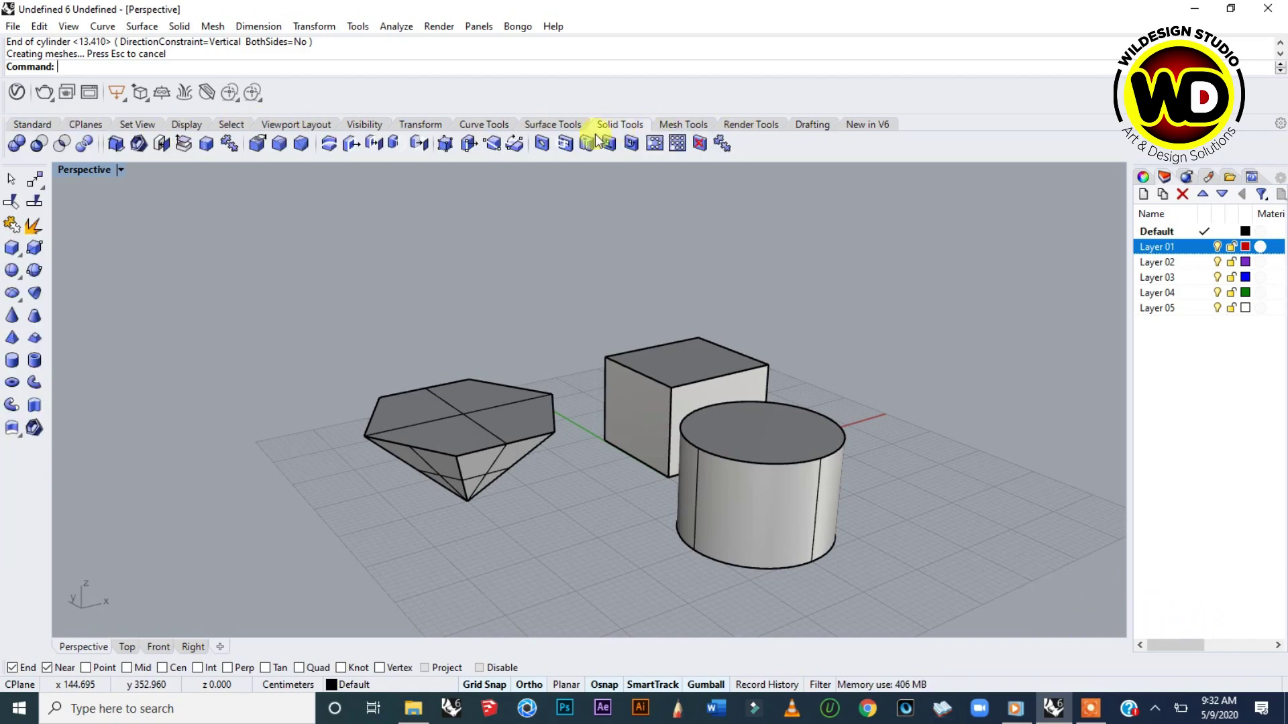
{"action": "left_click", "coordinate": [140, 145]}
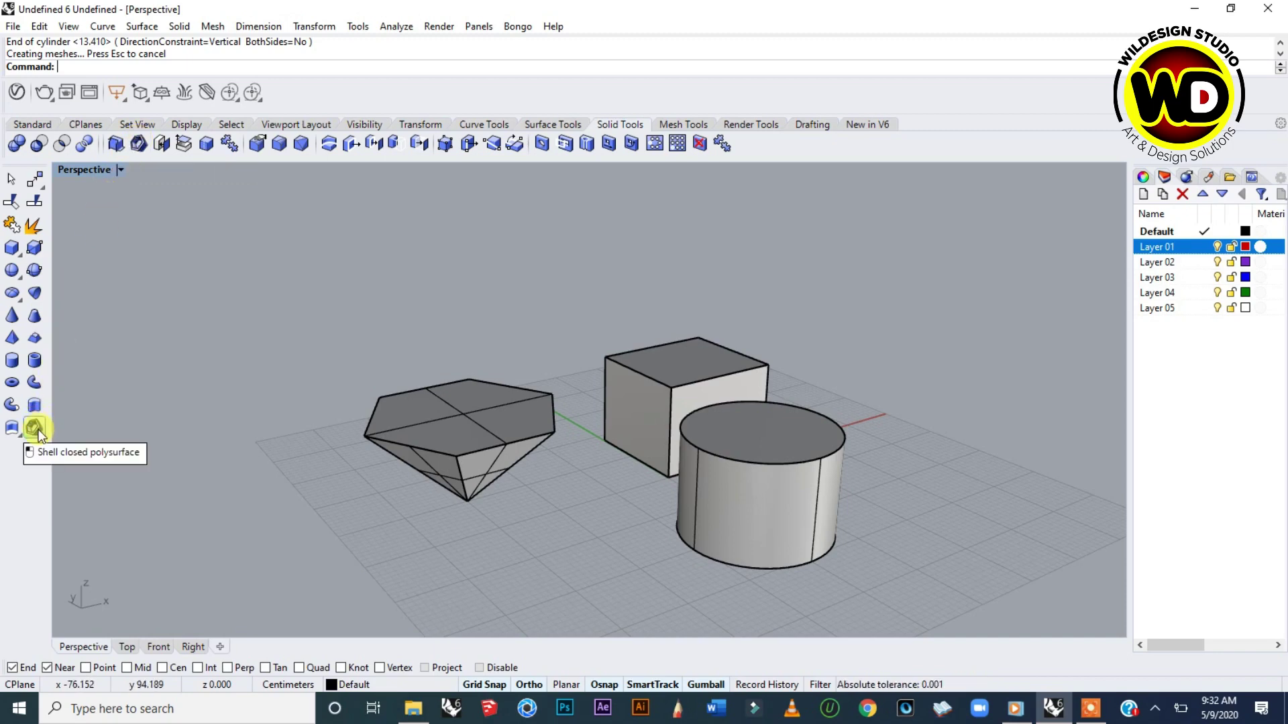
{"action": "left_click", "coordinate": [562, 126]}
{"action": "left_click", "coordinate": [498, 126]}
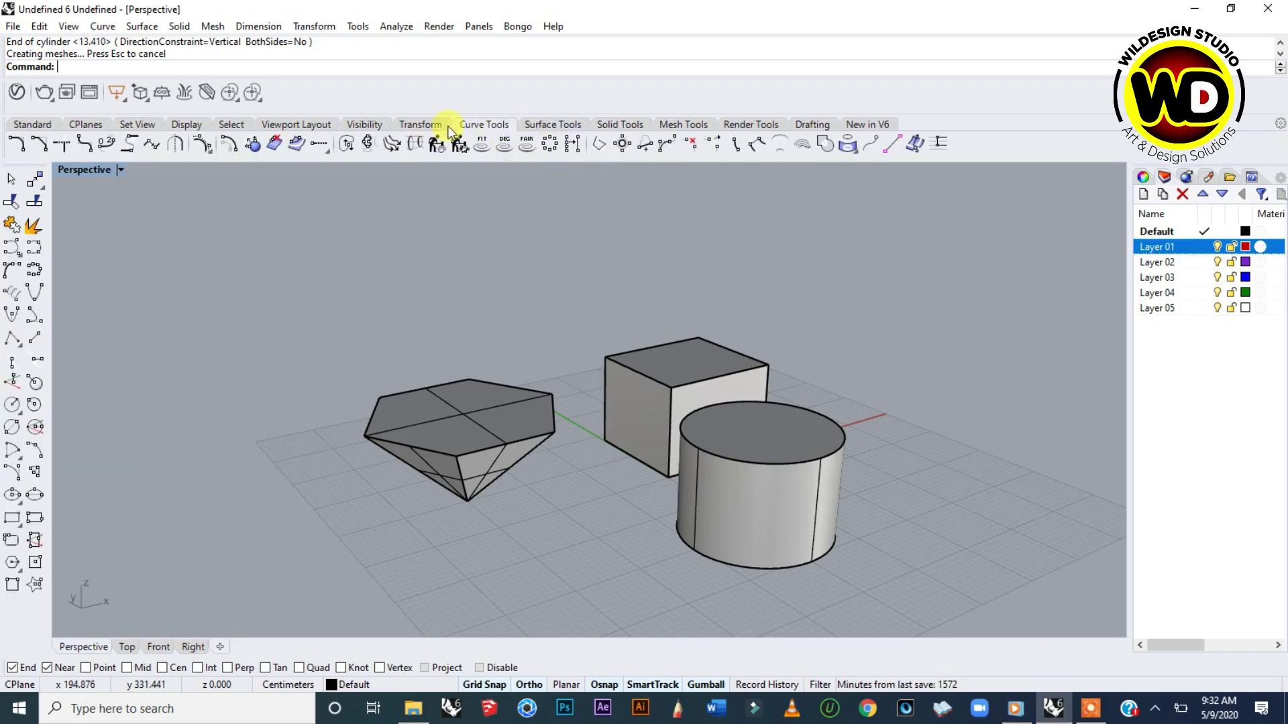
{"action": "left_click", "coordinate": [421, 125]}
{"action": "left_click", "coordinate": [364, 125]}
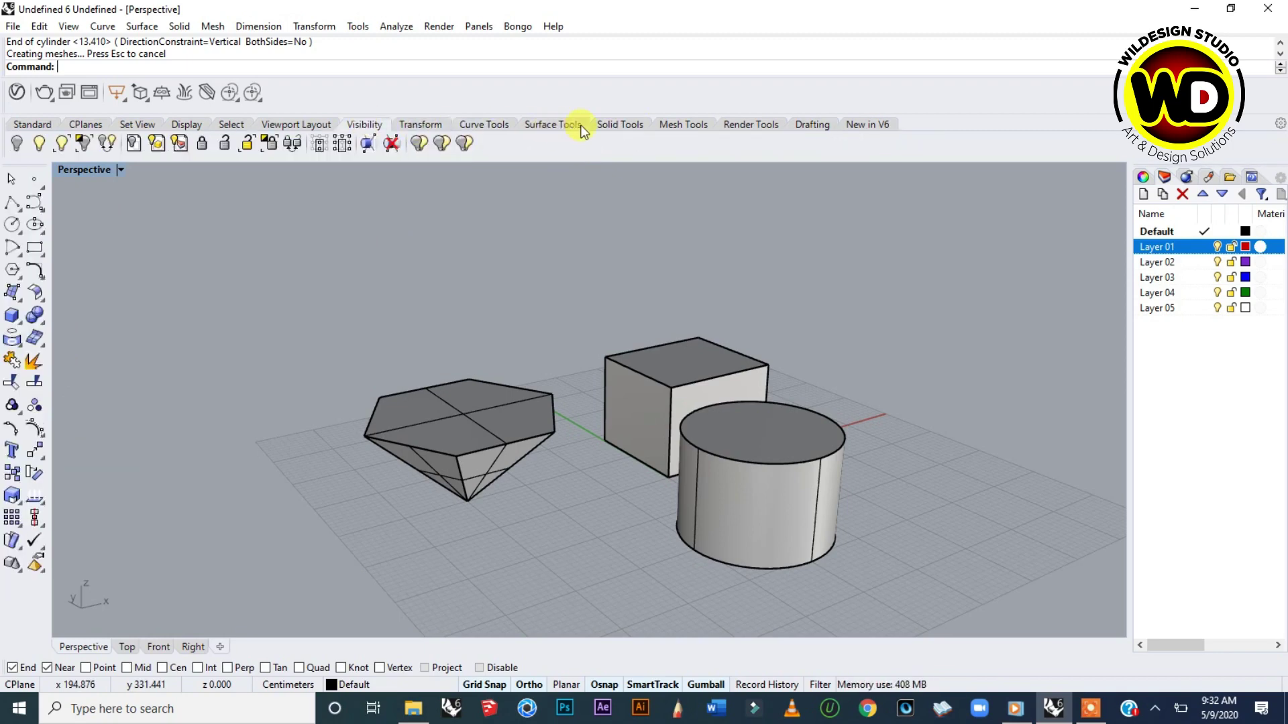
{"action": "left_click", "coordinate": [622, 126]}
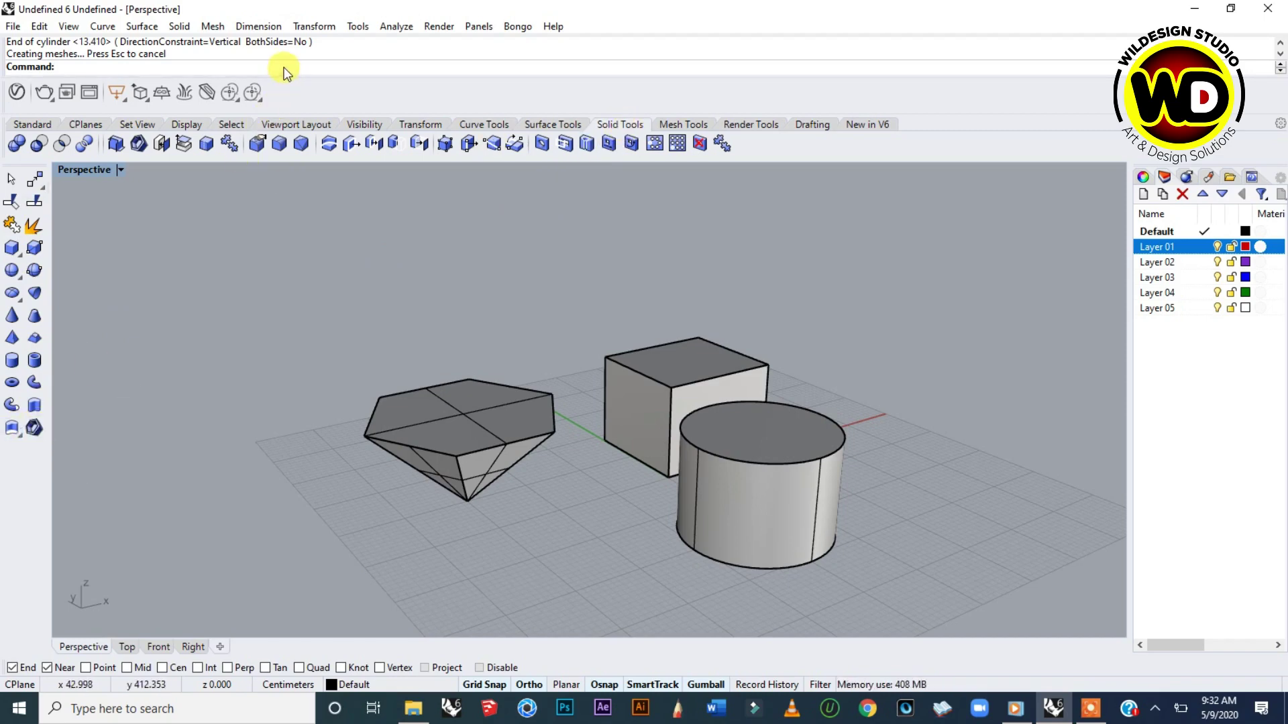
Shell the box with a thickness of 2, removing its top face.
{"action": "type", "text": "Shell"}
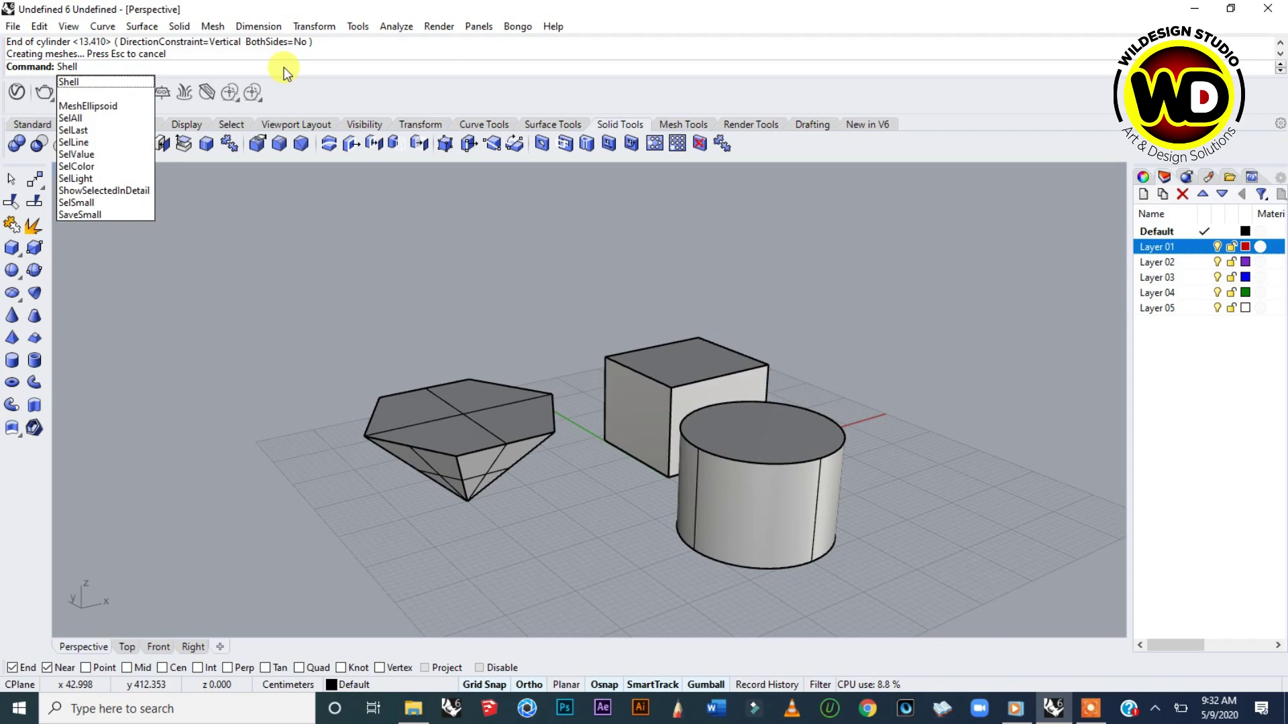
{"action": "left_click", "coordinate": [120, 81]}
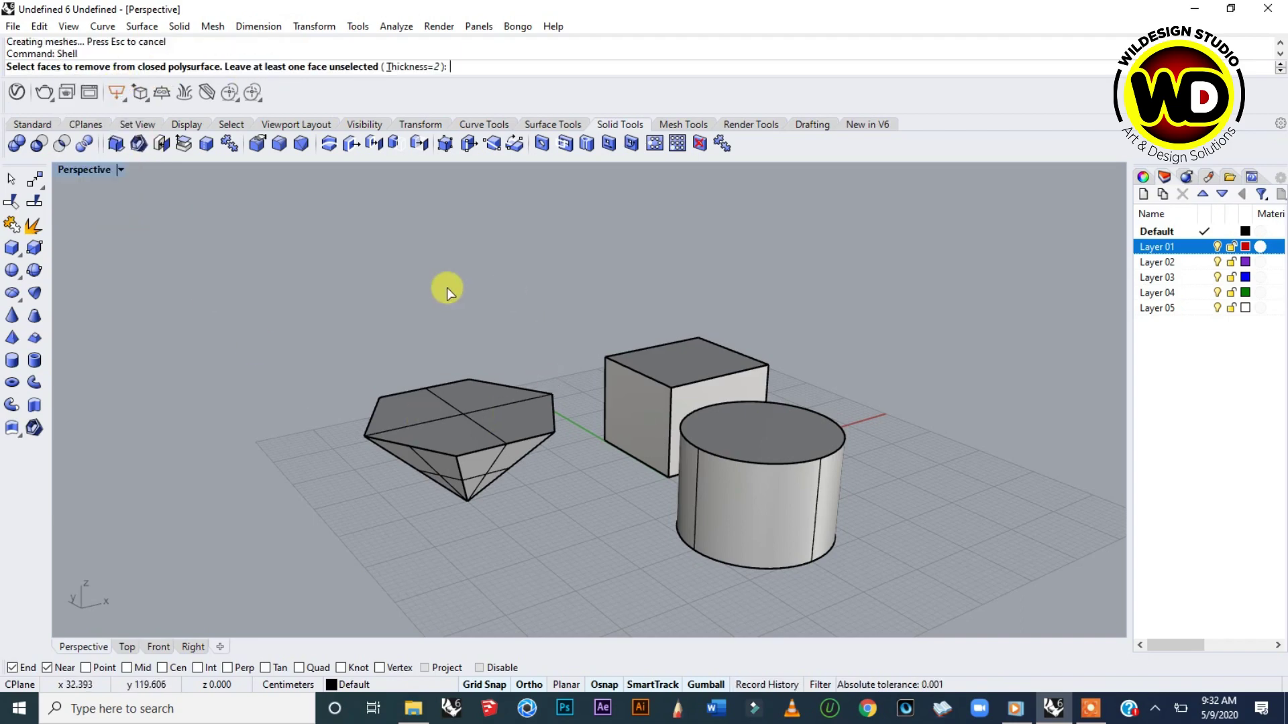
{"action": "scroll", "coordinate": [710, 489], "scroll_direction": "up", "scroll_amount": 4}
{"action": "right_click_drag", "start_coordinate": [698, 508], "coordinate": [762, 514]}
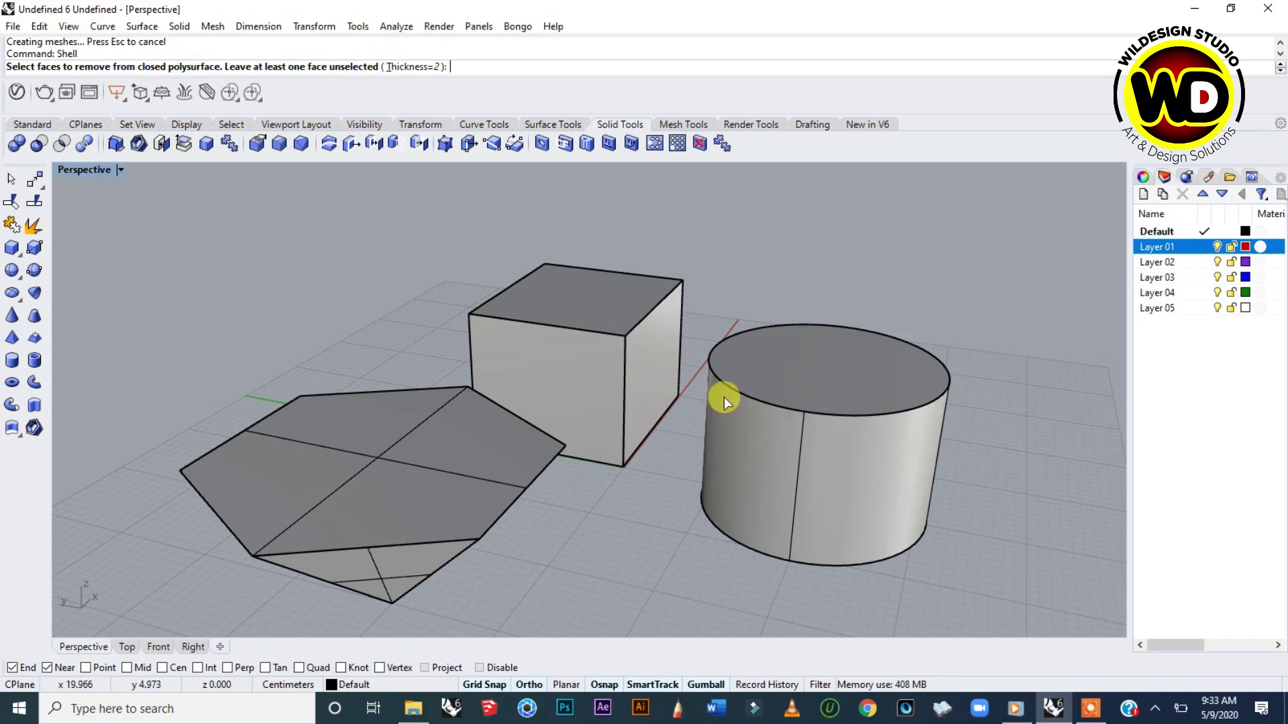
{"action": "right_click_drag", "start_coordinate": [772, 423], "coordinate": [565, 448]}
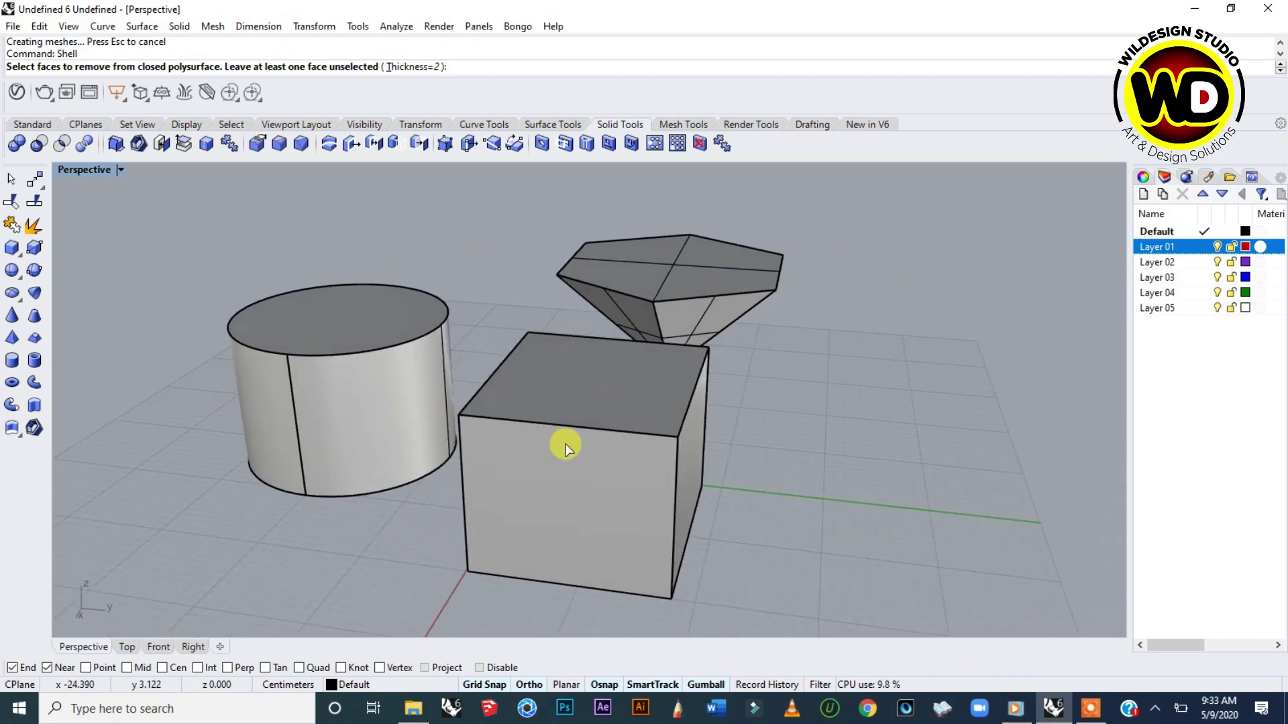
{"action": "right_click_drag", "start_coordinate": [615, 503], "coordinate": [532, 483]}
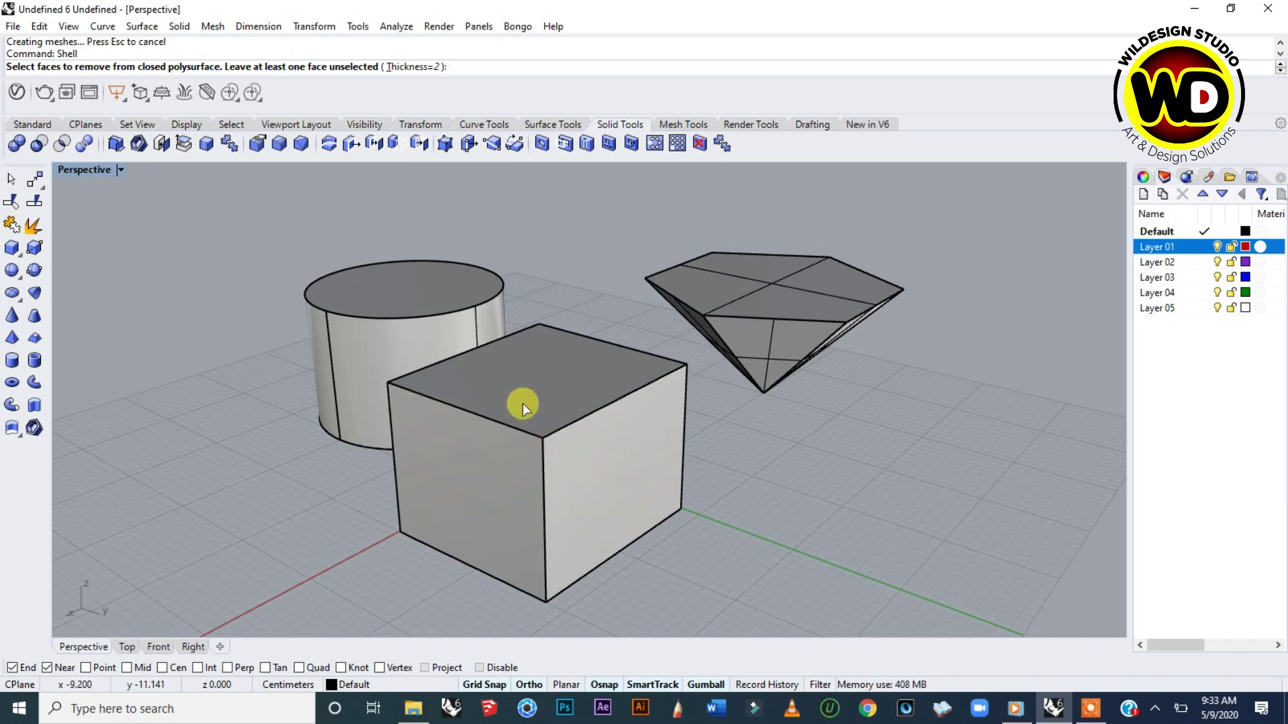
{"action": "right_click_drag", "start_coordinate": [529, 385], "coordinate": [532, 475]}
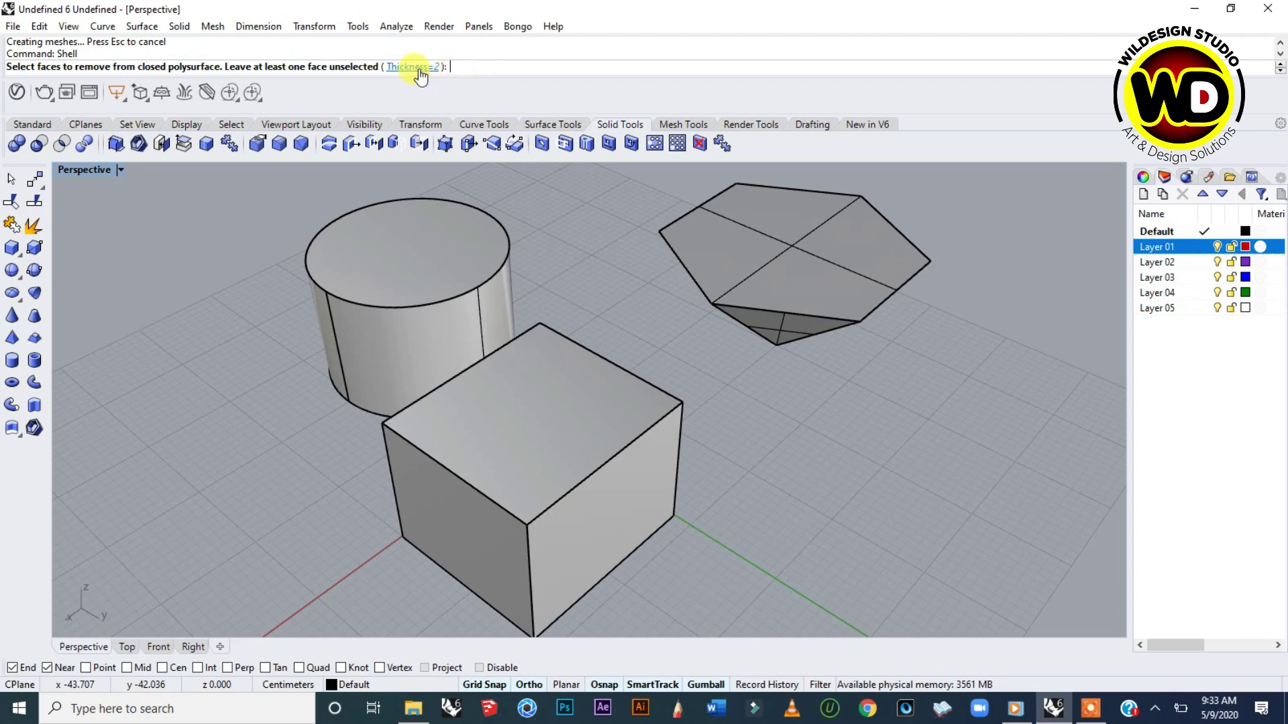
{"action": "right_click_drag", "start_coordinate": [511, 448], "coordinate": [559, 429]}
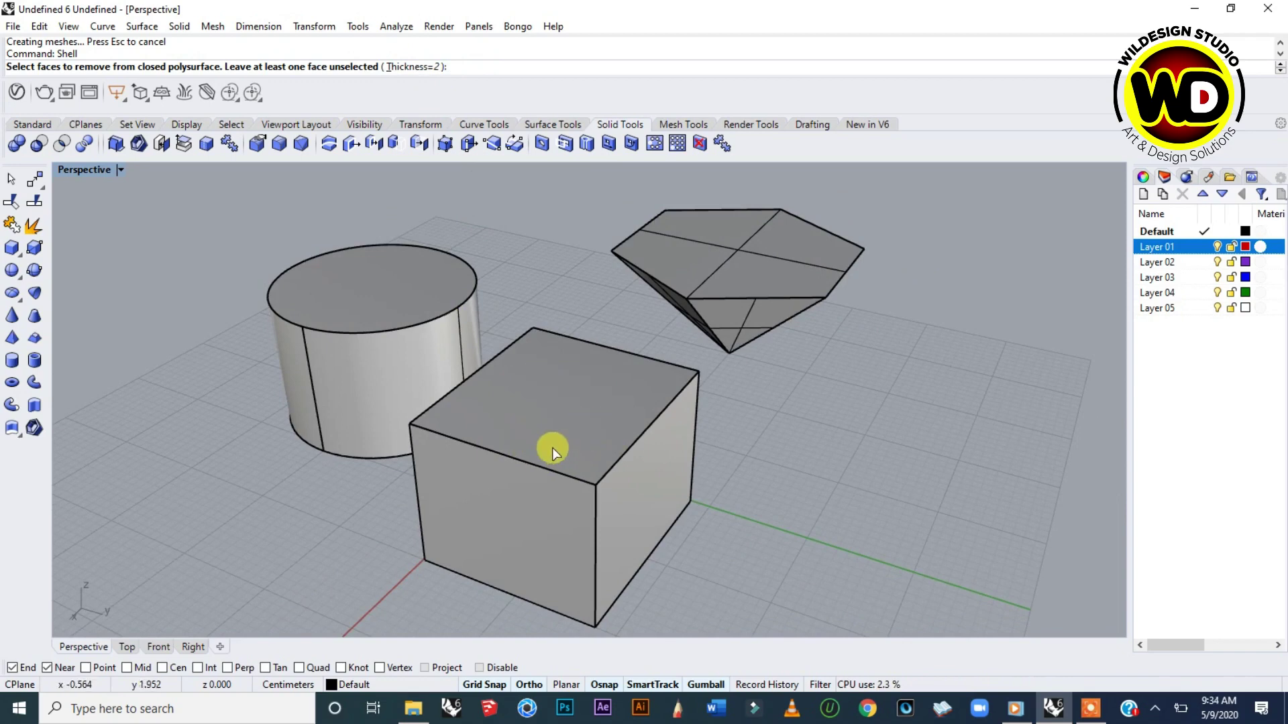
{"action": "left_click", "coordinate": [545, 397]}
{"action": "right_click_drag", "start_coordinate": [586, 356], "coordinate": [538, 374]}
{"action": "key", "text": "Return"}
Examine the hollowed box's walls and interior up close and from several angles.
{"action": "right_click_drag", "start_coordinate": [533, 429], "coordinate": [589, 455]}
{"action": "scroll", "coordinate": [583, 397], "scroll_direction": "up", "scroll_amount": 5}
{"action": "scroll", "coordinate": [582, 397], "scroll_direction": "down", "scroll_amount": 5}
{"action": "right_click_drag", "start_coordinate": [570, 406], "coordinate": [532, 512]}
{"action": "scroll", "coordinate": [509, 511], "scroll_direction": "up", "scroll_amount": 6}
{"action": "scroll", "coordinate": [537, 479], "scroll_direction": "down", "scroll_amount": 6}
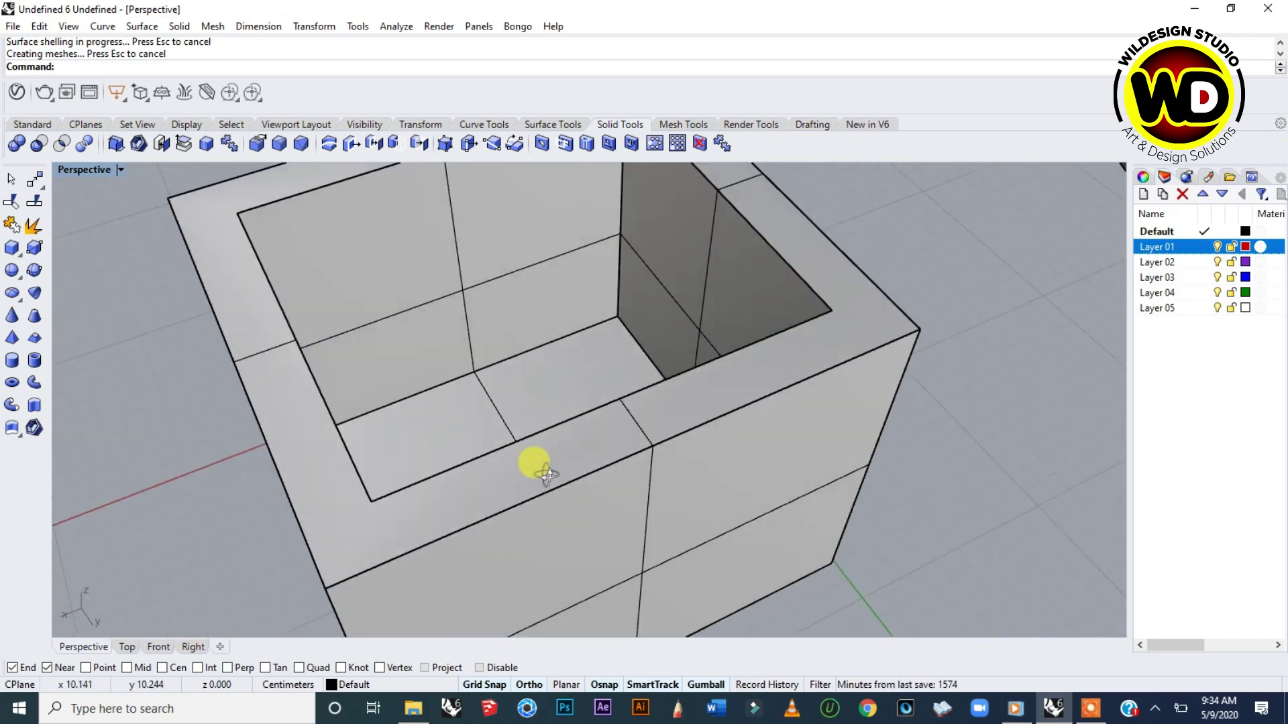
{"action": "right_click_drag", "start_coordinate": [537, 481], "coordinate": [650, 426]}
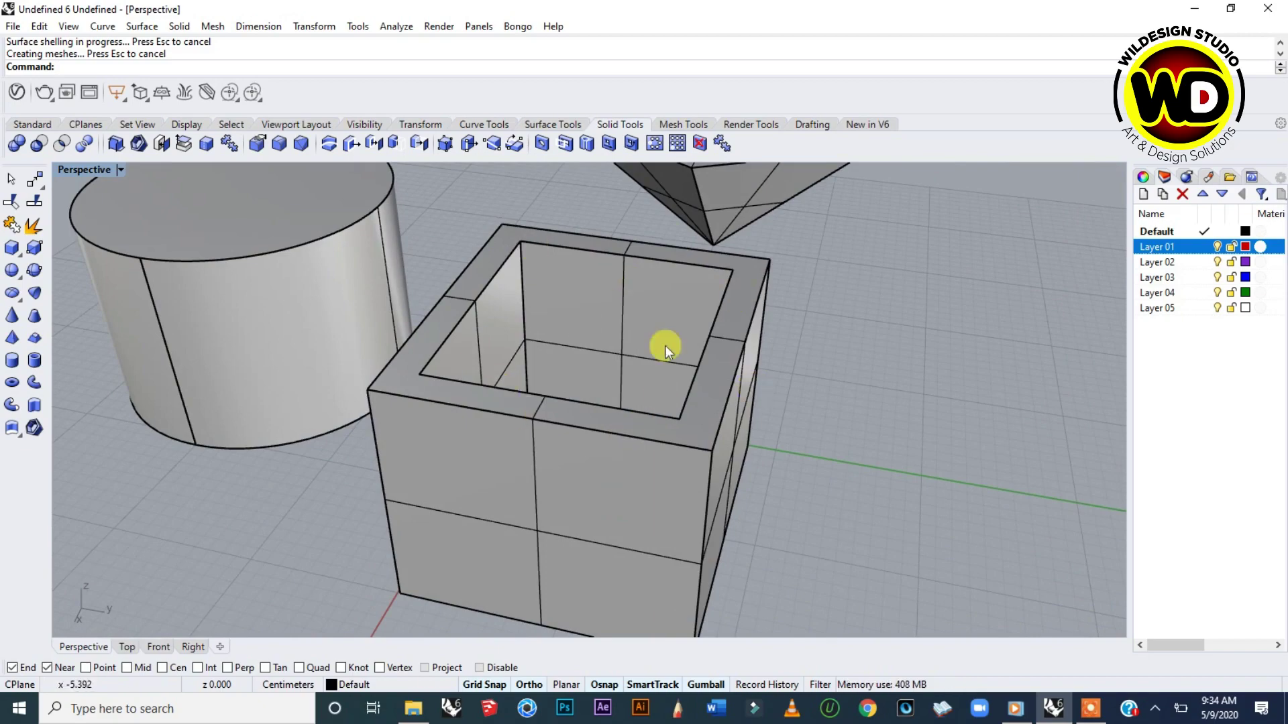
{"action": "scroll", "coordinate": [602, 378], "scroll_direction": "down", "scroll_amount": 4}
{"action": "scroll", "coordinate": [601, 378], "scroll_direction": "down", "scroll_amount": 3}
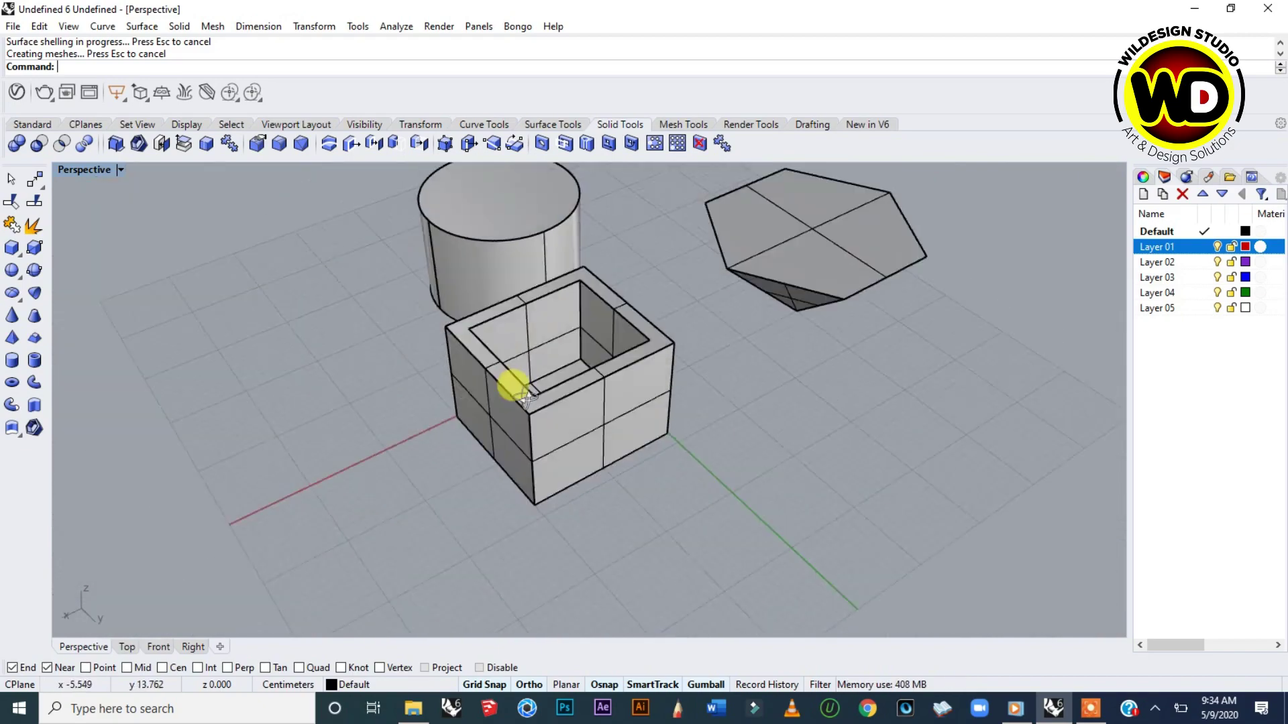
{"action": "right_click_drag", "start_coordinate": [506, 380], "coordinate": [460, 339]}
{"action": "scroll", "coordinate": [695, 354], "scroll_direction": "up", "scroll_amount": 5}
{"action": "scroll", "coordinate": [695, 354], "scroll_direction": "down", "scroll_amount": 5}
{"action": "right_click_drag", "start_coordinate": [695, 354], "coordinate": [621, 348]}
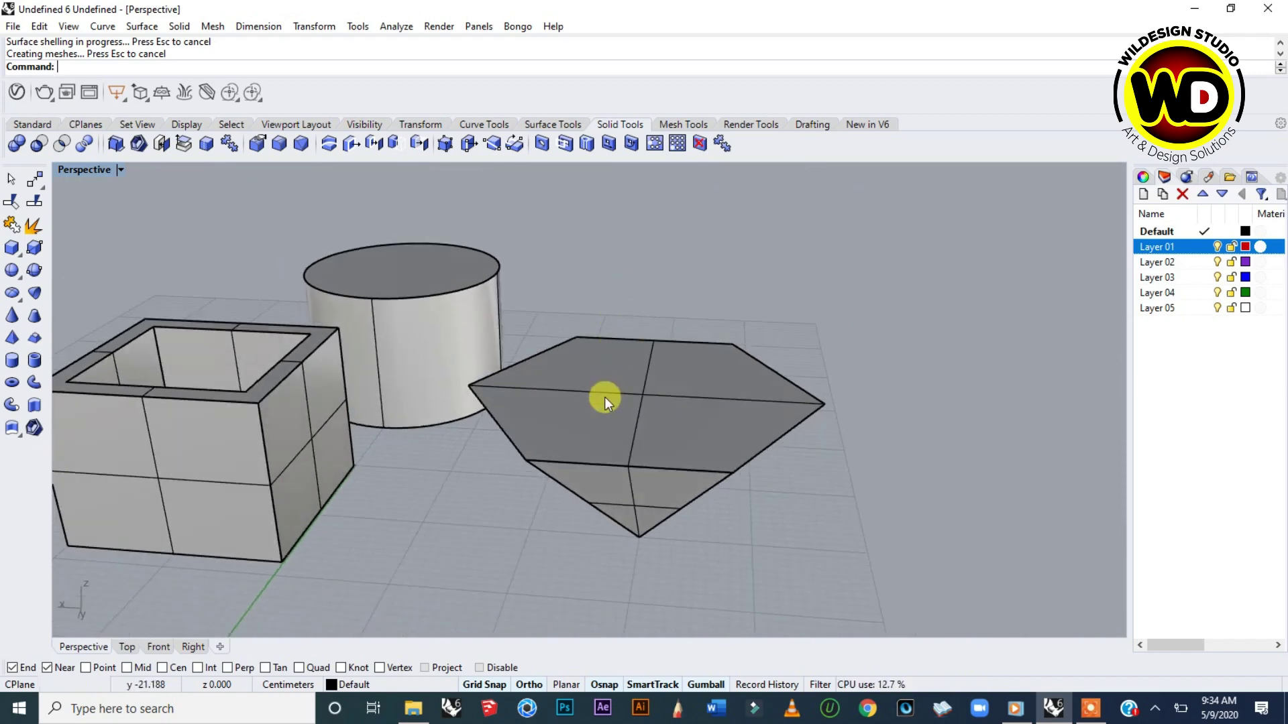
Shell the inverted pyramid with a thickness of 1, removing its flat hexagonal top face.
{"action": "scroll", "coordinate": [605, 398], "scroll_direction": "up", "scroll_amount": 3}
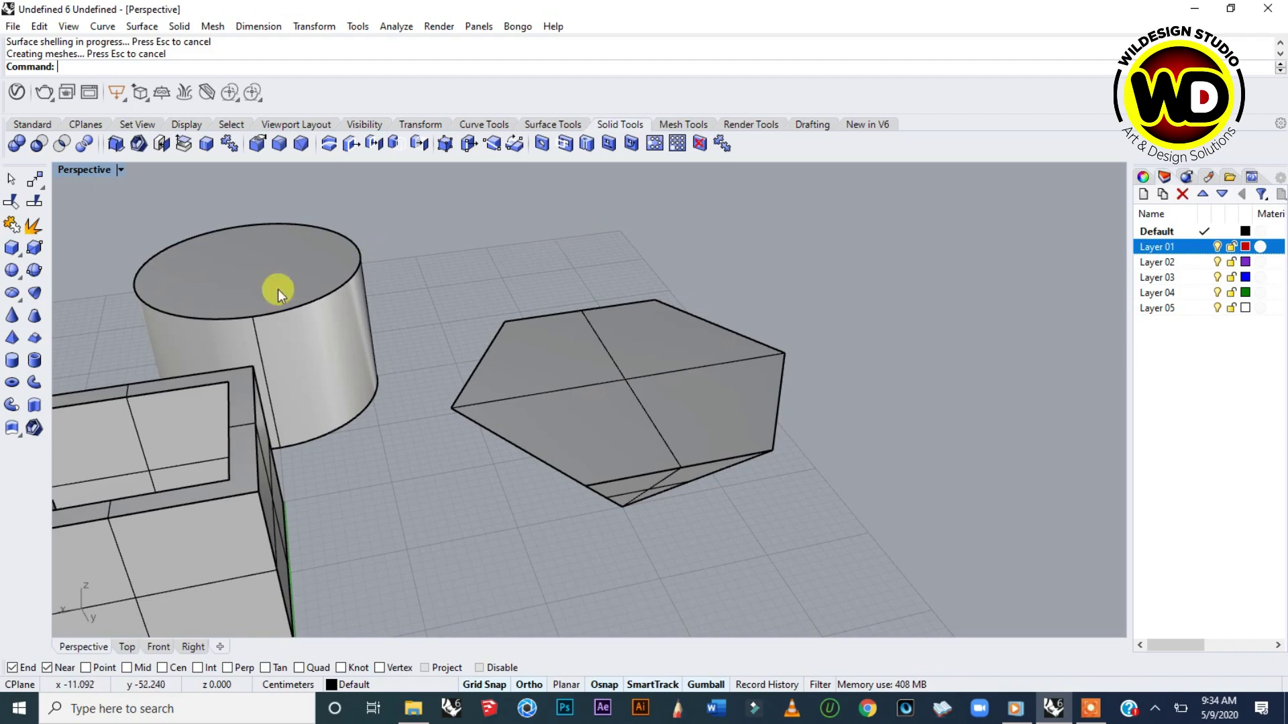
{"action": "left_click", "coordinate": [137, 142]}
{"action": "right_click_drag", "start_coordinate": [664, 404], "coordinate": [675, 419]}
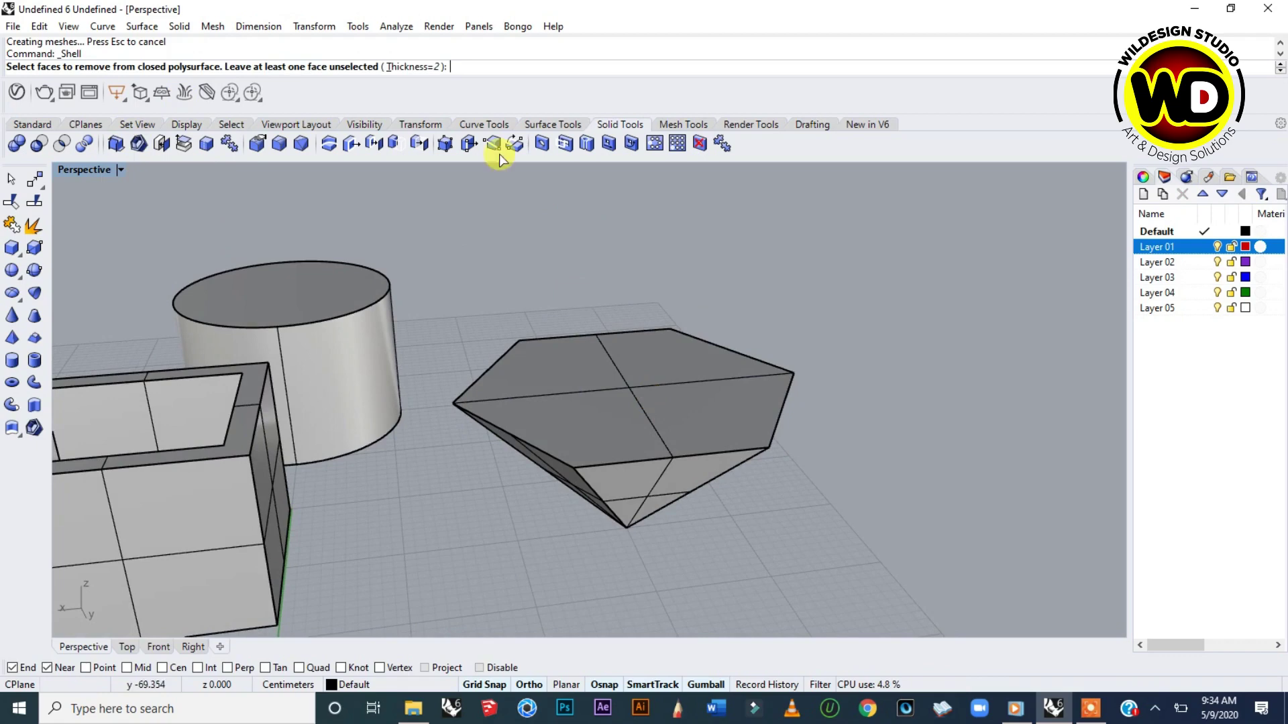
{"action": "left_click", "coordinate": [413, 67]}
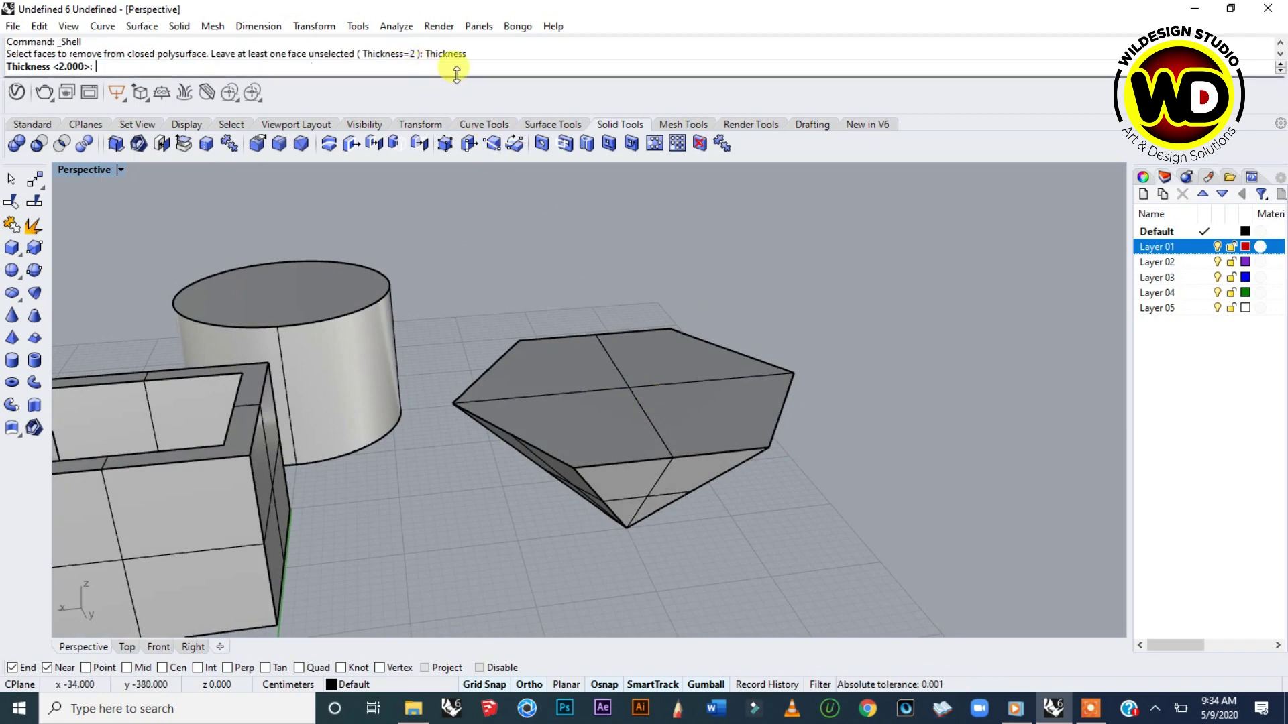
{"action": "type", "text": "1"}
{"action": "key", "text": "Return"}
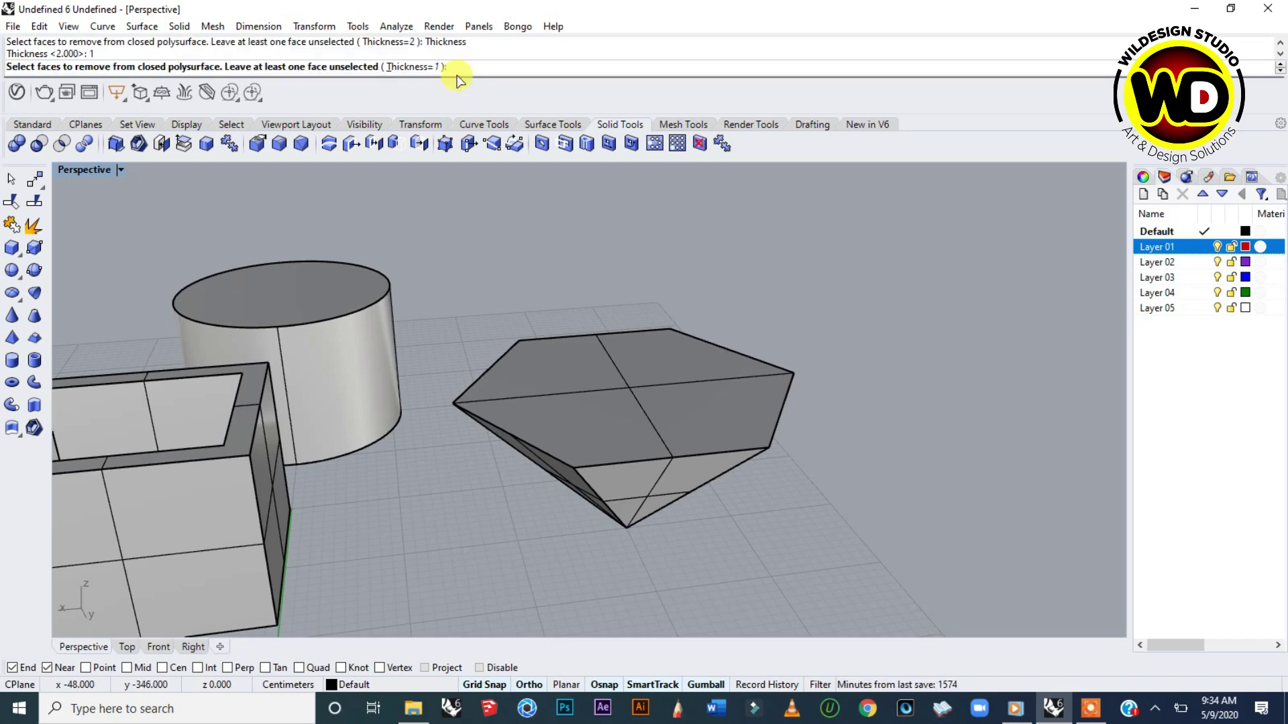
{"action": "left_click", "coordinate": [637, 393]}
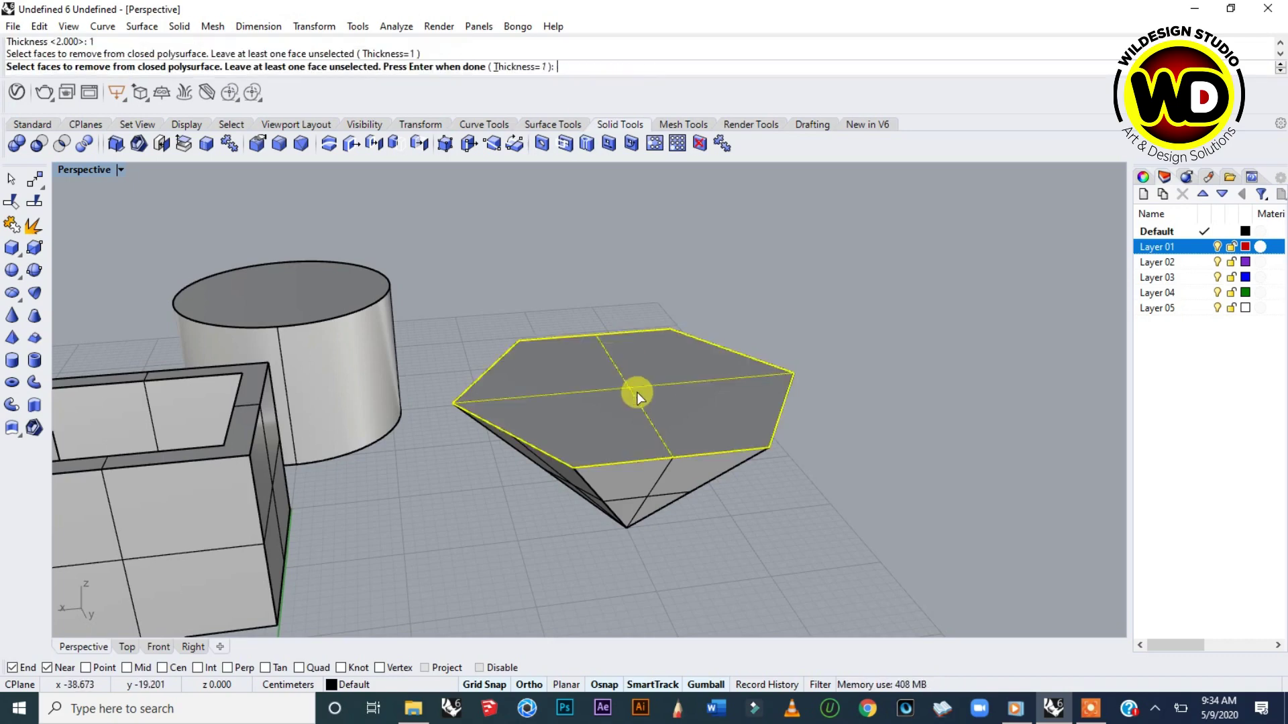
{"action": "key", "text": "Return"}
Examine the hollowed pyramid's rim and interior, and compare its wall thickness with the box's.
{"action": "right_click_drag", "start_coordinate": [643, 368], "coordinate": [433, 329]}
{"action": "scroll", "coordinate": [433, 326], "scroll_direction": "up", "scroll_amount": 4}
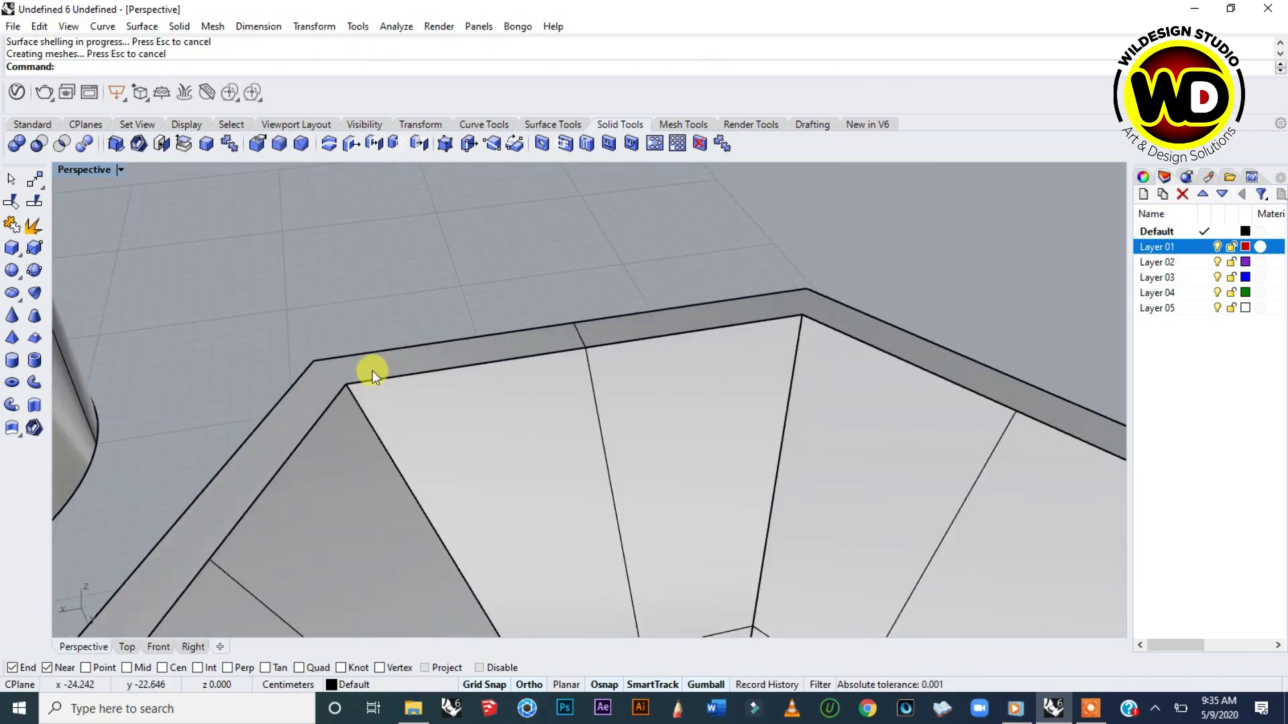
{"action": "scroll", "coordinate": [364, 364], "scroll_direction": "down", "scroll_amount": 6}
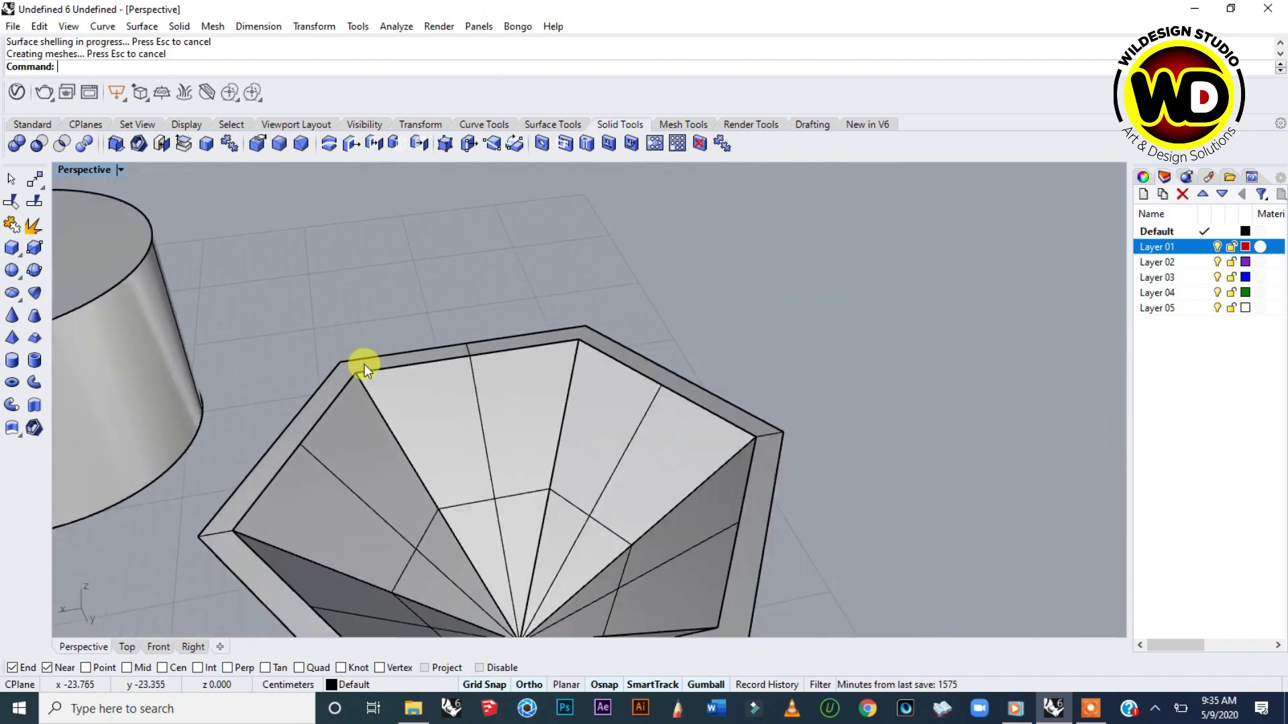
{"action": "scroll", "coordinate": [194, 432], "scroll_direction": "up", "scroll_amount": 5}
{"action": "scroll", "coordinate": [277, 396], "scroll_direction": "down", "scroll_amount": 6}
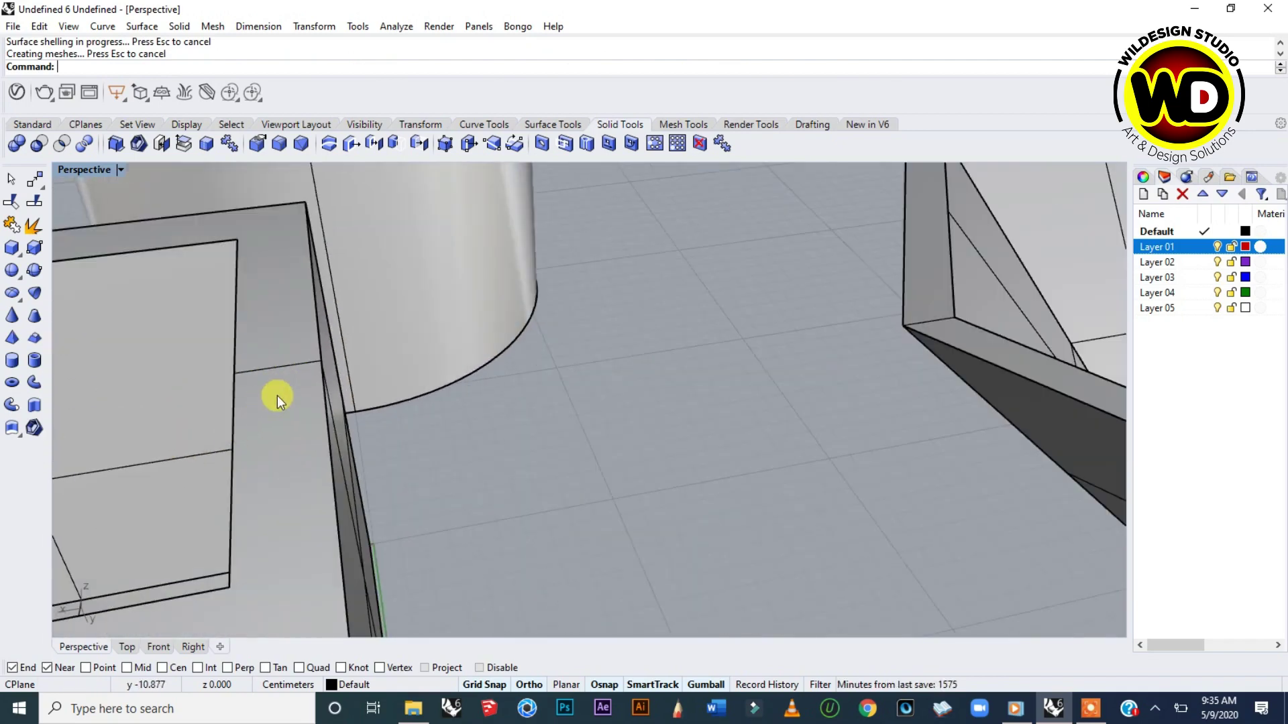
{"action": "scroll", "coordinate": [288, 377], "scroll_direction": "down", "scroll_amount": 3}
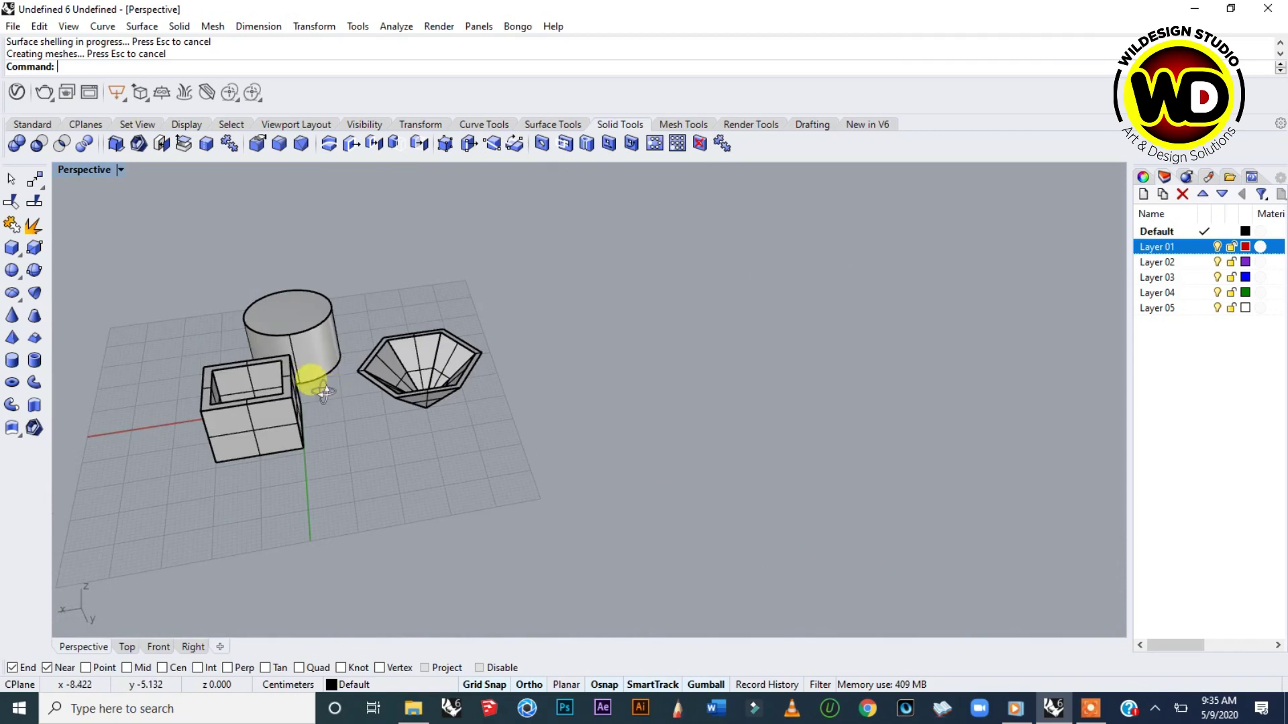
{"action": "right_click_drag", "start_coordinate": [314, 383], "coordinate": [322, 388]}
{"action": "scroll", "coordinate": [448, 299], "scroll_direction": "down", "scroll_amount": 1}
{"action": "right_click_drag", "start_coordinate": [448, 300], "coordinate": [495, 316]}
{"action": "scroll", "coordinate": [275, 472], "scroll_direction": "up", "scroll_amount": 3}
{"action": "right_click_drag", "start_coordinate": [324, 466], "coordinate": [394, 440]}
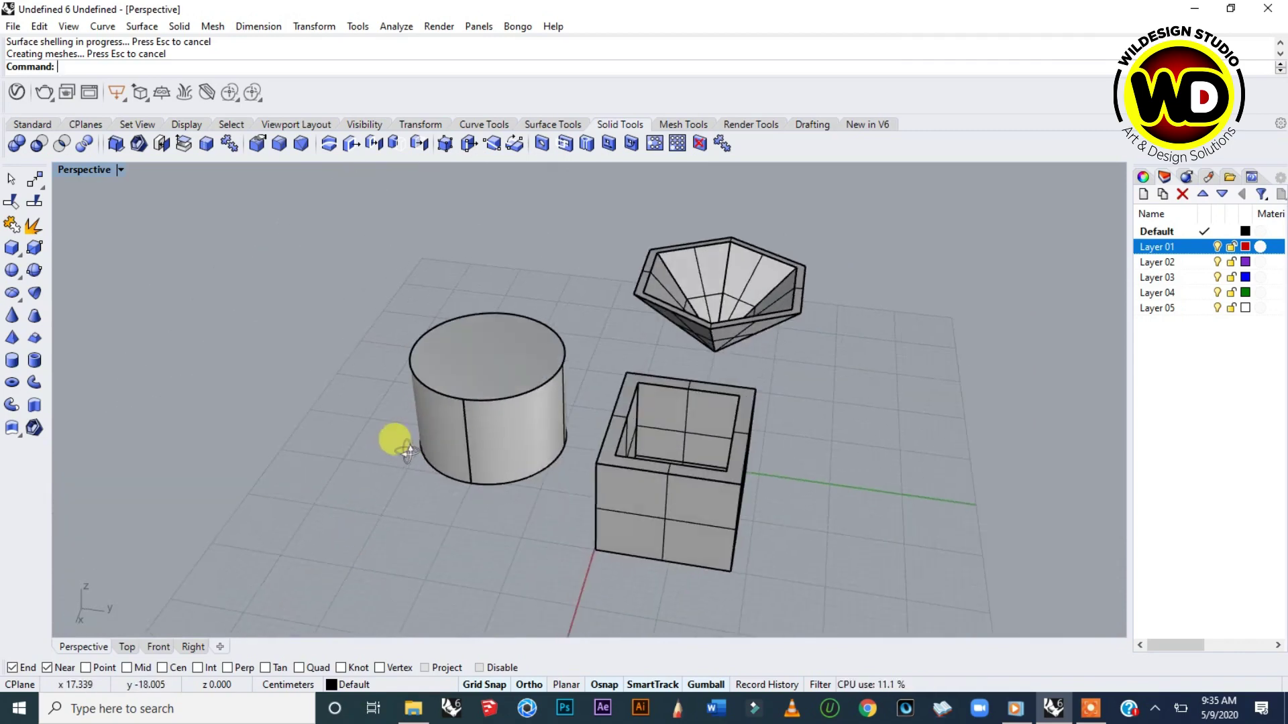
{"action": "scroll", "coordinate": [486, 315], "scroll_direction": "up", "scroll_amount": 4}
{"action": "scroll", "coordinate": [493, 376], "scroll_direction": "down", "scroll_amount": 4}
Try to shell the cylinder with a thickness of 1, removing its curved side face.
{"action": "right_click_drag", "start_coordinate": [531, 378], "coordinate": [572, 413]}
{"action": "right_click_drag", "start_coordinate": [638, 367], "coordinate": [560, 378]}
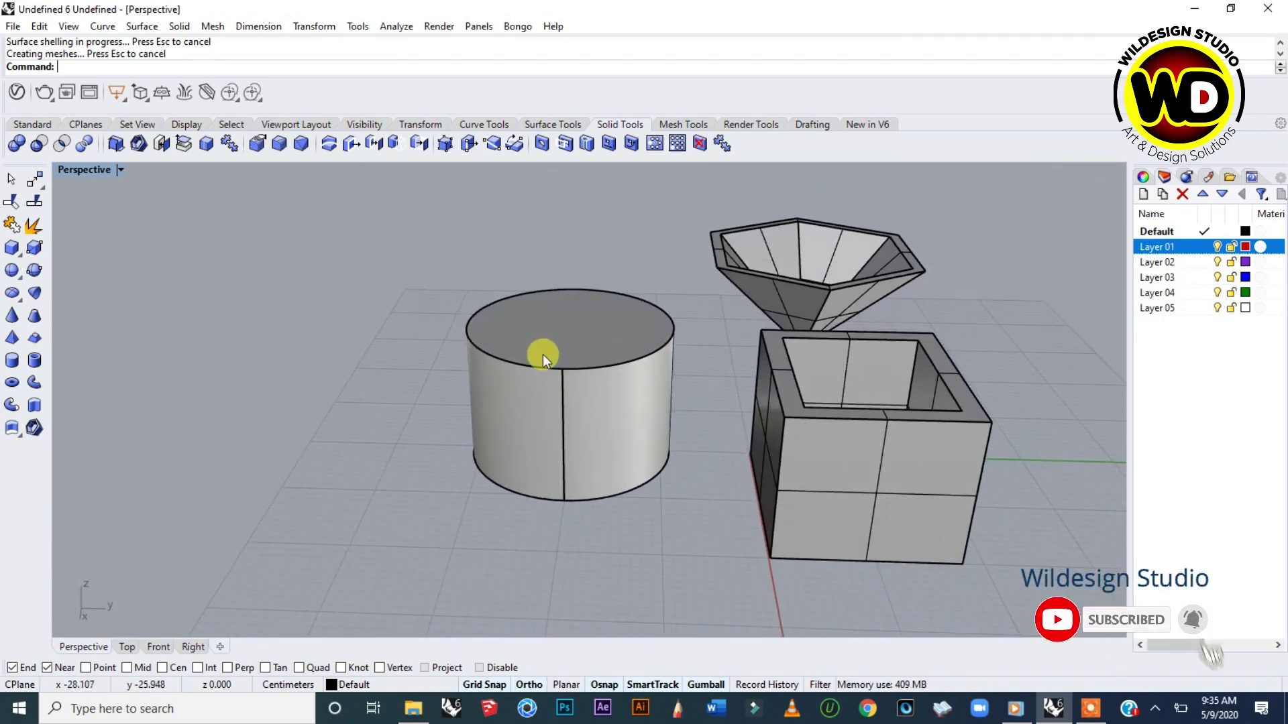
{"action": "mouse_move", "coordinate": [547, 369]}
{"action": "right_mouse_down"}
{"action": "mouse_move", "coordinate": [549, 389]}
{"action": "mouse_move", "coordinate": [566, 363]}
{"action": "mouse_move", "coordinate": [565, 374]}
{"action": "mouse_move", "coordinate": [537, 368]}
{"action": "right_mouse_up"}
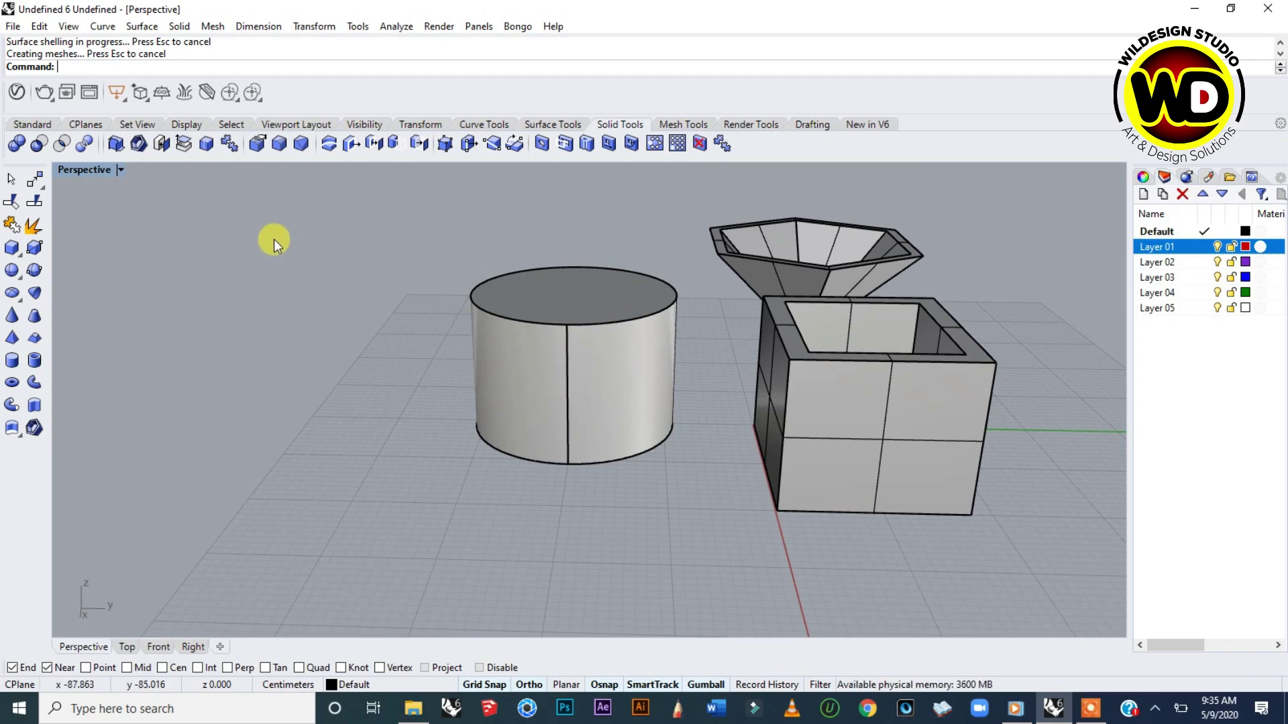
{"action": "key", "text": "Return"}
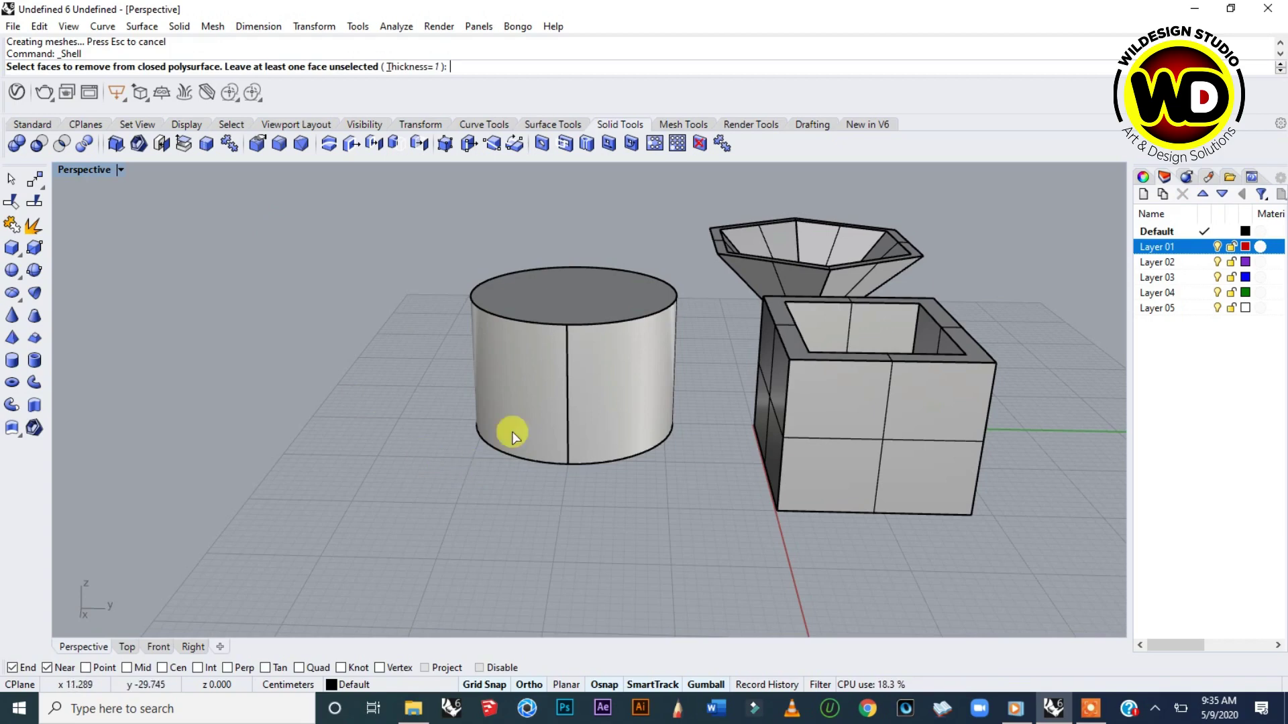
{"action": "left_click", "coordinate": [560, 378]}
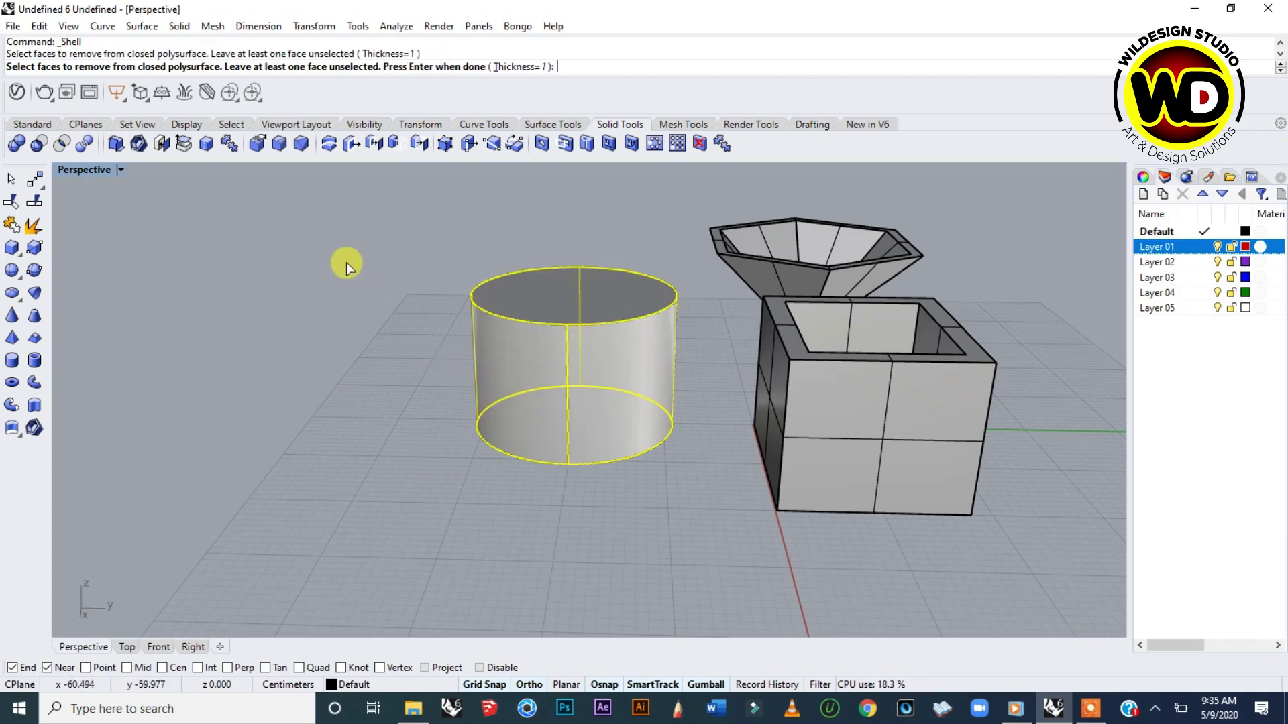
{"action": "key", "text": "Return"}
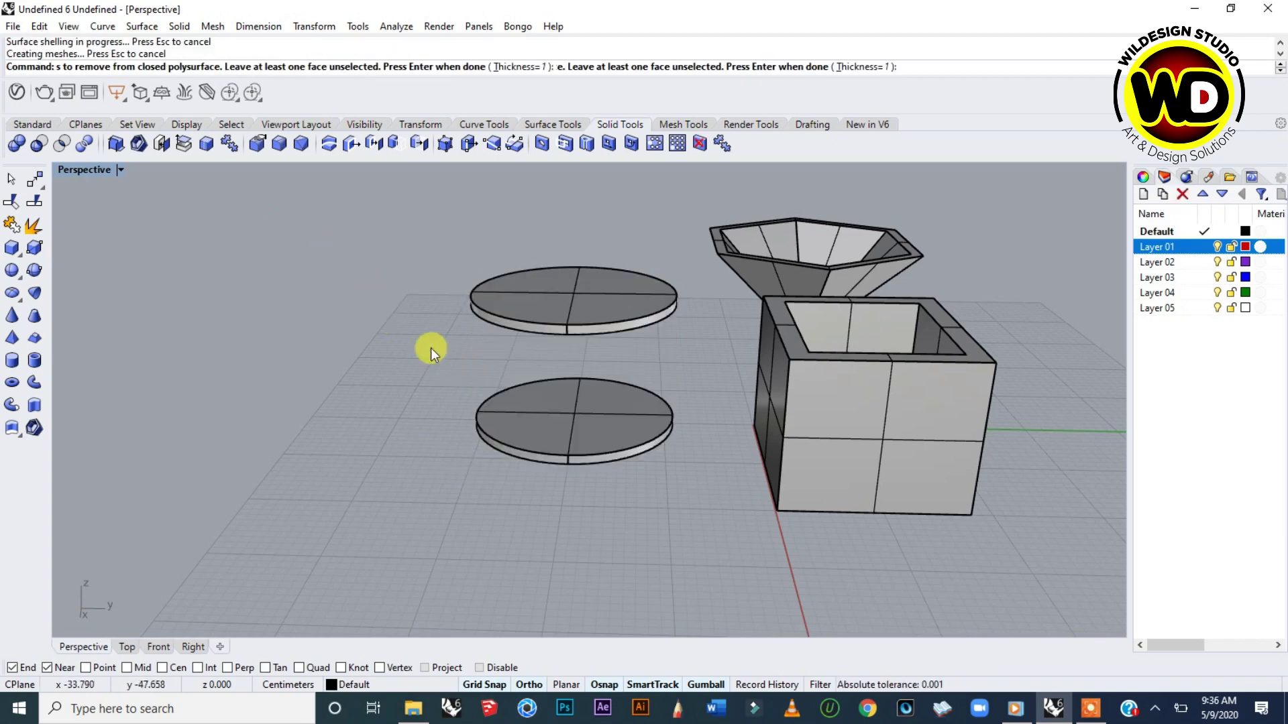
Examine the shelled cylinder's remaining parts from the side, from above and up close.
{"action": "mouse_move", "coordinate": [526, 372]}
{"action": "right_mouse_down"}
{"action": "mouse_move", "coordinate": [518, 350]}
{"action": "mouse_move", "coordinate": [508, 365]}
{"action": "right_mouse_up"}
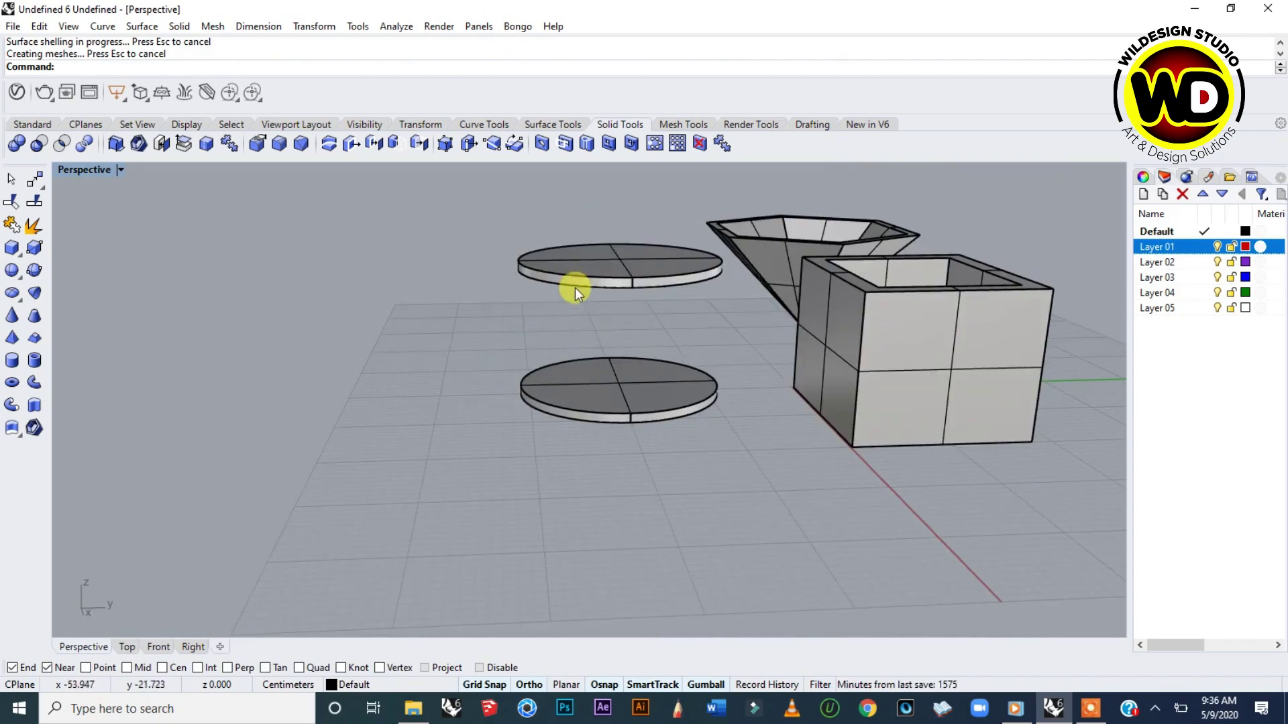
{"action": "scroll", "coordinate": [578, 276], "scroll_direction": "up", "scroll_amount": 3}
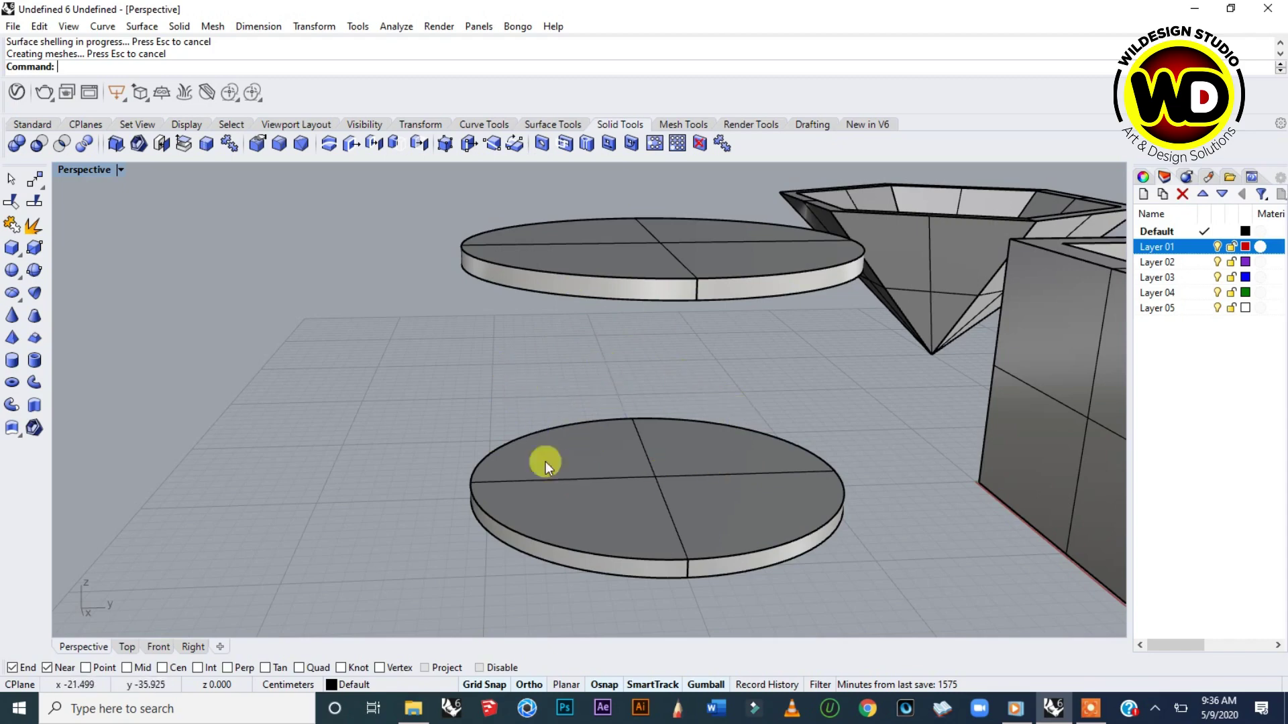
{"action": "scroll", "coordinate": [691, 285], "scroll_direction": "up", "scroll_amount": 3}
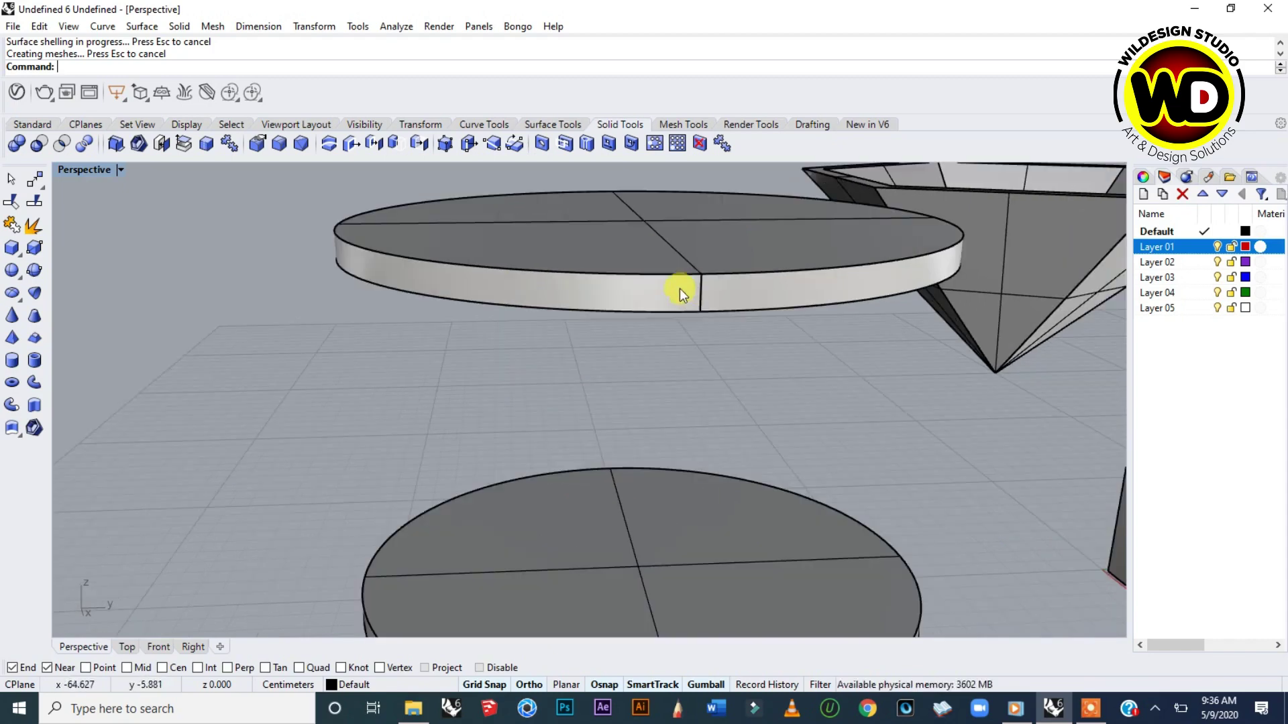
{"action": "scroll", "coordinate": [663, 287], "scroll_direction": "down", "scroll_amount": 3}
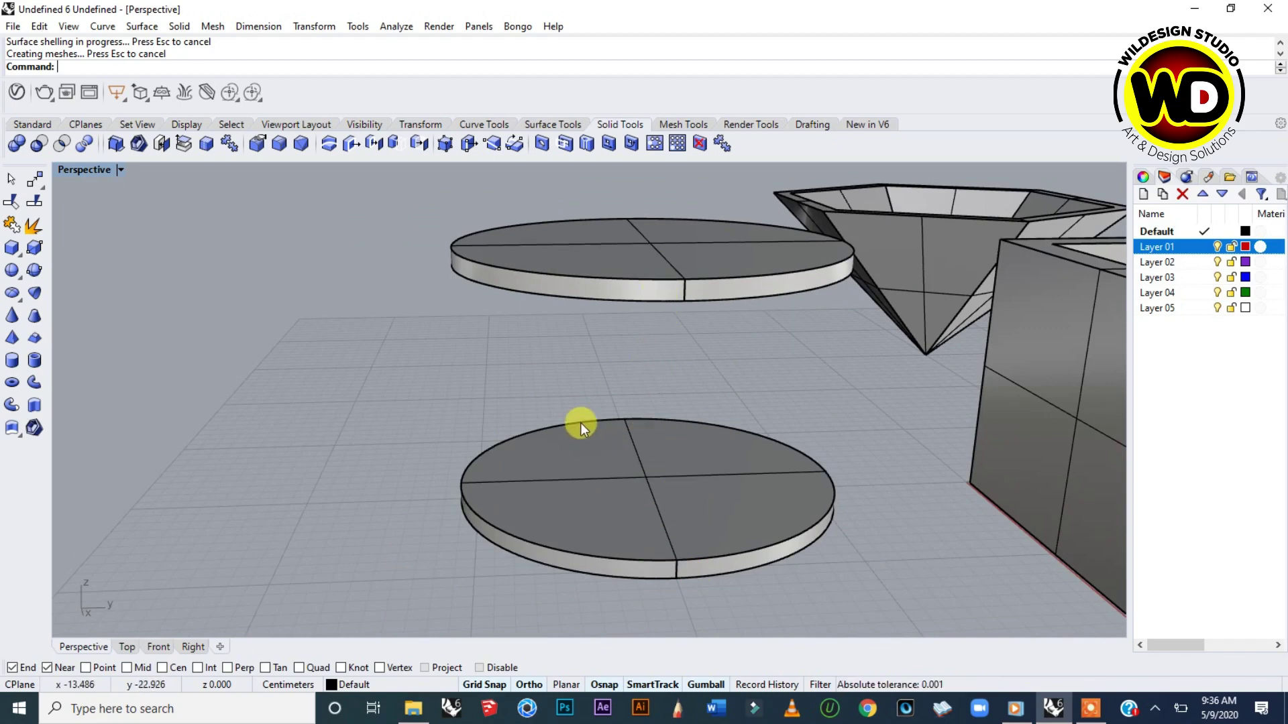
{"action": "mouse_move", "coordinate": [681, 454]}
{"action": "right_mouse_down"}
{"action": "mouse_move", "coordinate": [646, 436]}
{"action": "mouse_move", "coordinate": [660, 458]}
{"action": "right_mouse_up"}
{"action": "right_click_drag", "start_coordinate": [535, 253], "coordinate": [534, 328]}
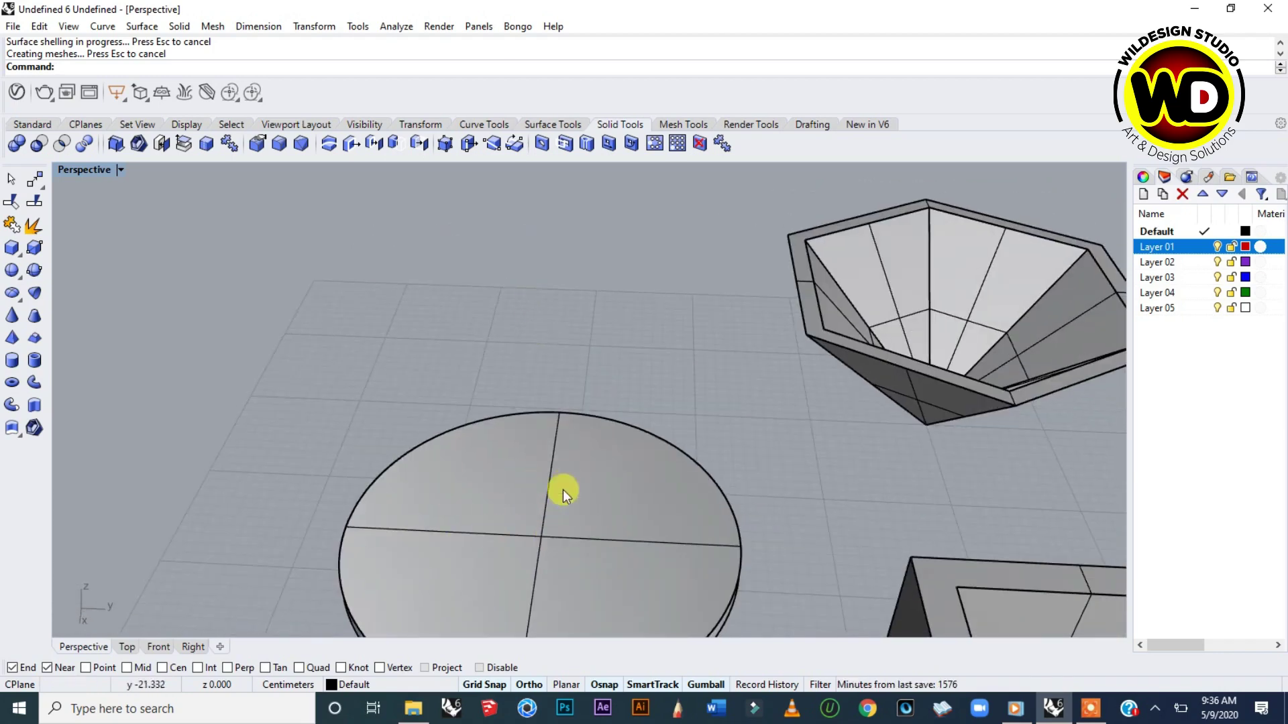
{"action": "scroll", "coordinate": [562, 384], "scroll_direction": "down", "scroll_amount": 8}
{"action": "right_click_drag", "start_coordinate": [578, 566], "coordinate": [580, 488]}
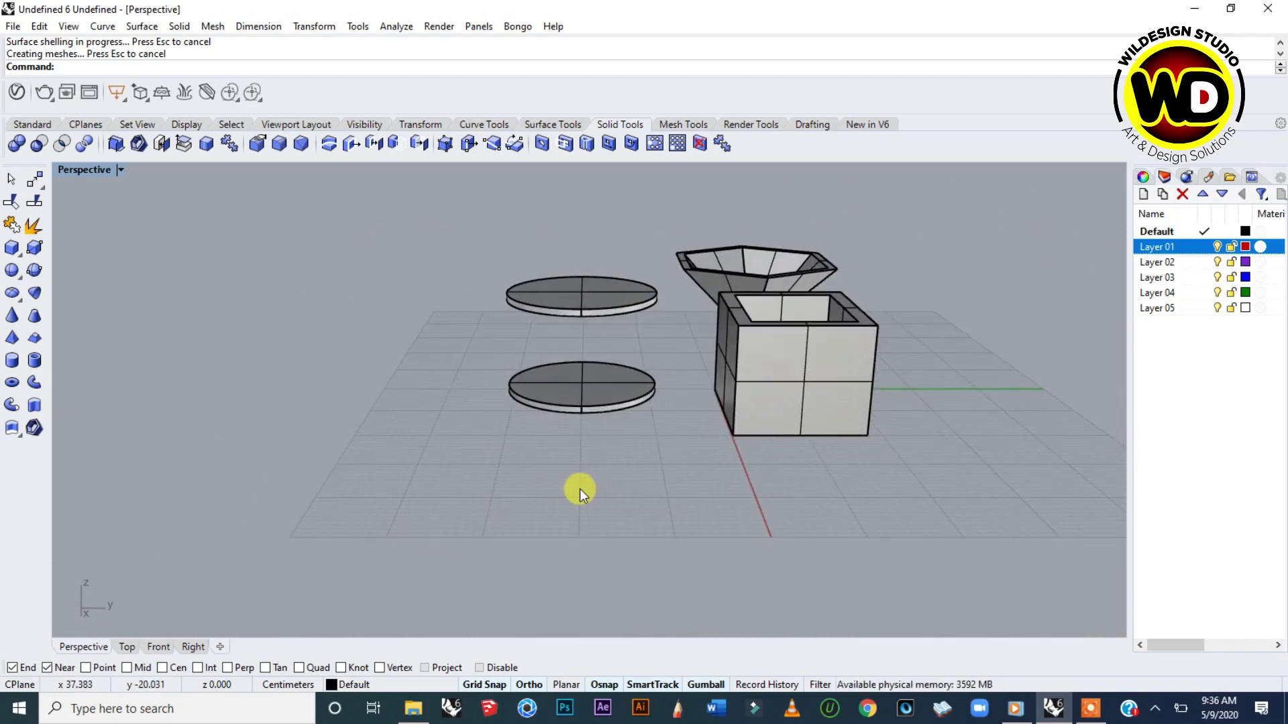
Undo the last shell on the cylinder.
{"action": "key", "text": "ctrl+z"}
{"action": "scroll", "coordinate": [540, 241], "scroll_direction": "up", "scroll_amount": 2}
{"action": "scroll", "coordinate": [541, 241], "scroll_direction": "up", "scroll_amount": 1}
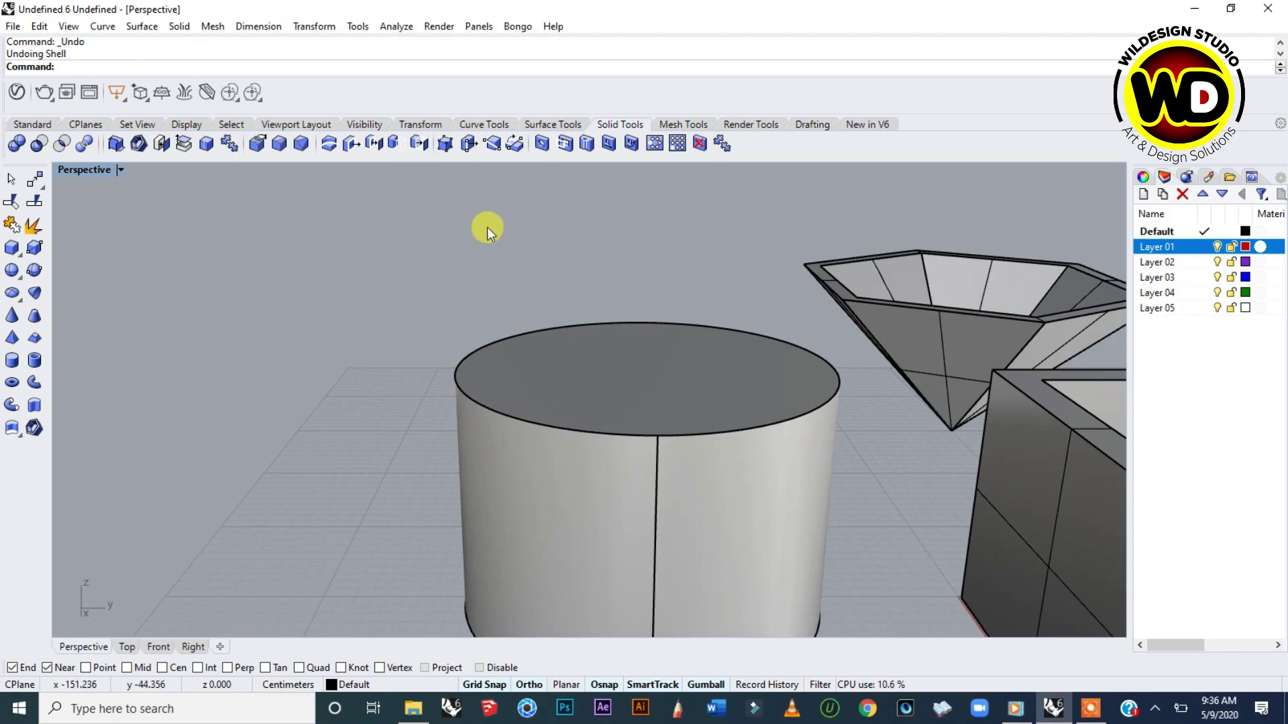
Shell the cylinder with a thickness of 3, removing its top face.
{"action": "key", "text": "Return"}
{"action": "scroll", "coordinate": [487, 227], "scroll_direction": "down", "scroll_amount": 2}
{"action": "right_click_drag", "start_coordinate": [496, 251], "coordinate": [558, 425]}
{"action": "left_click", "coordinate": [563, 416]}
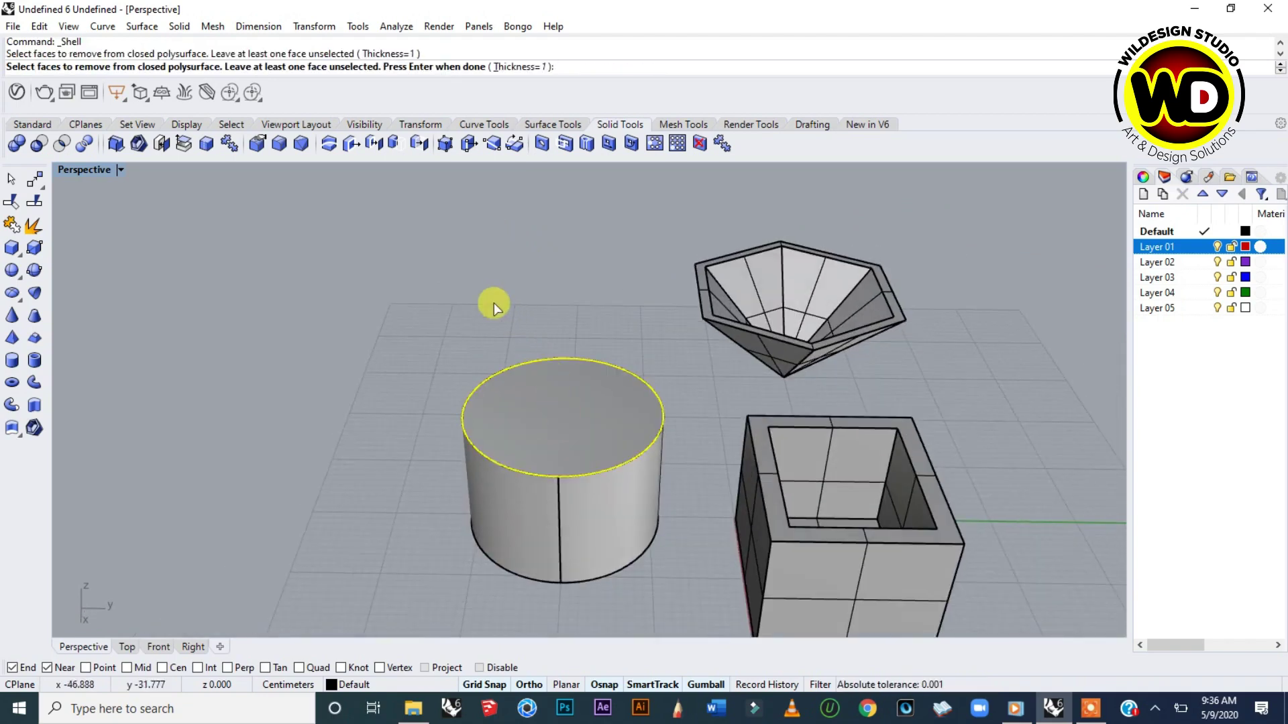
{"action": "left_click", "coordinate": [525, 67]}
{"action": "type", "text": "3"}
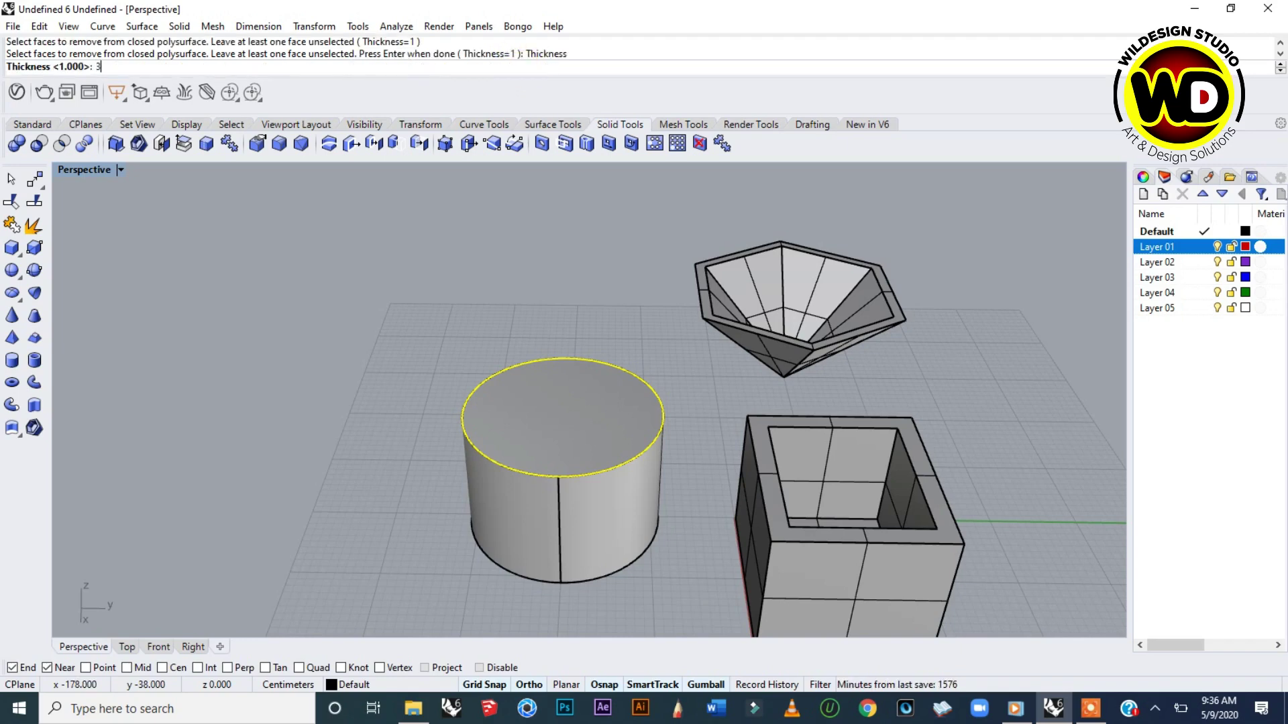
{"action": "key", "text": "Return"}
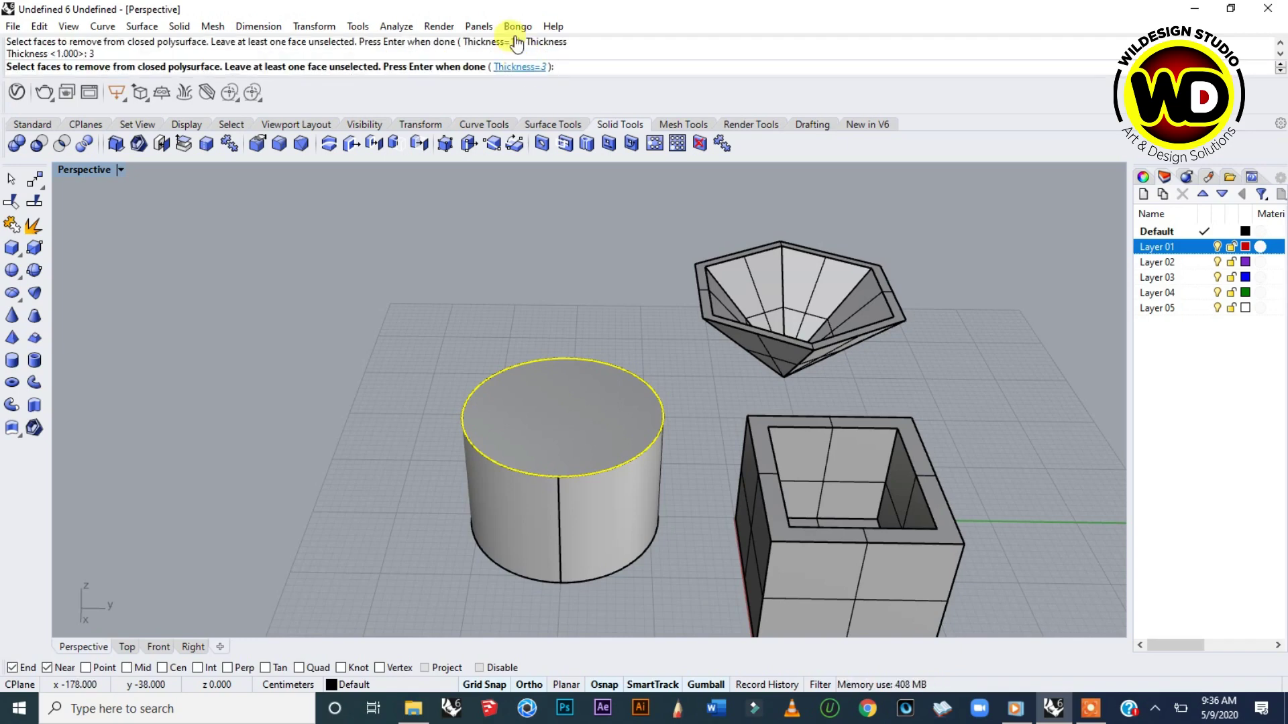
{"action": "right_click", "coordinate": [559, 400]}
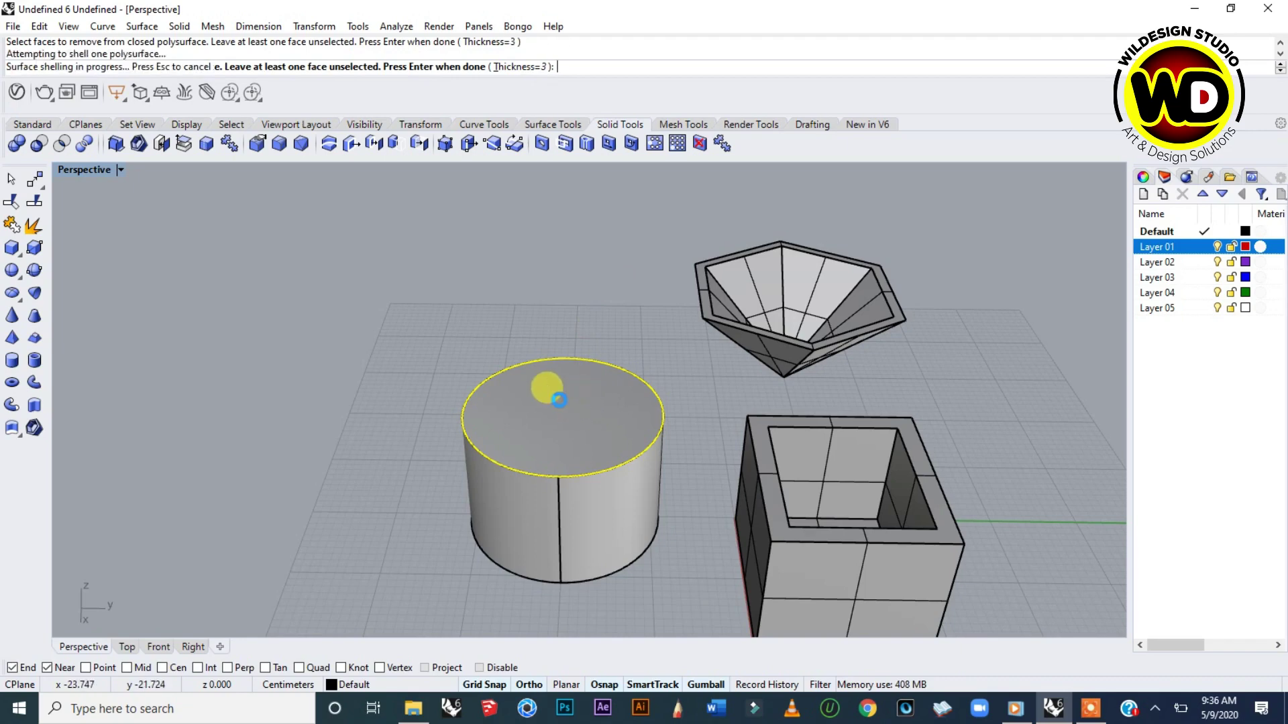
Examine the hollowed cylinder's rim and interior, and compare its wall thickness with the pyramid's and the box's.
{"action": "scroll", "coordinate": [554, 421], "scroll_direction": "down", "scroll_amount": 8}
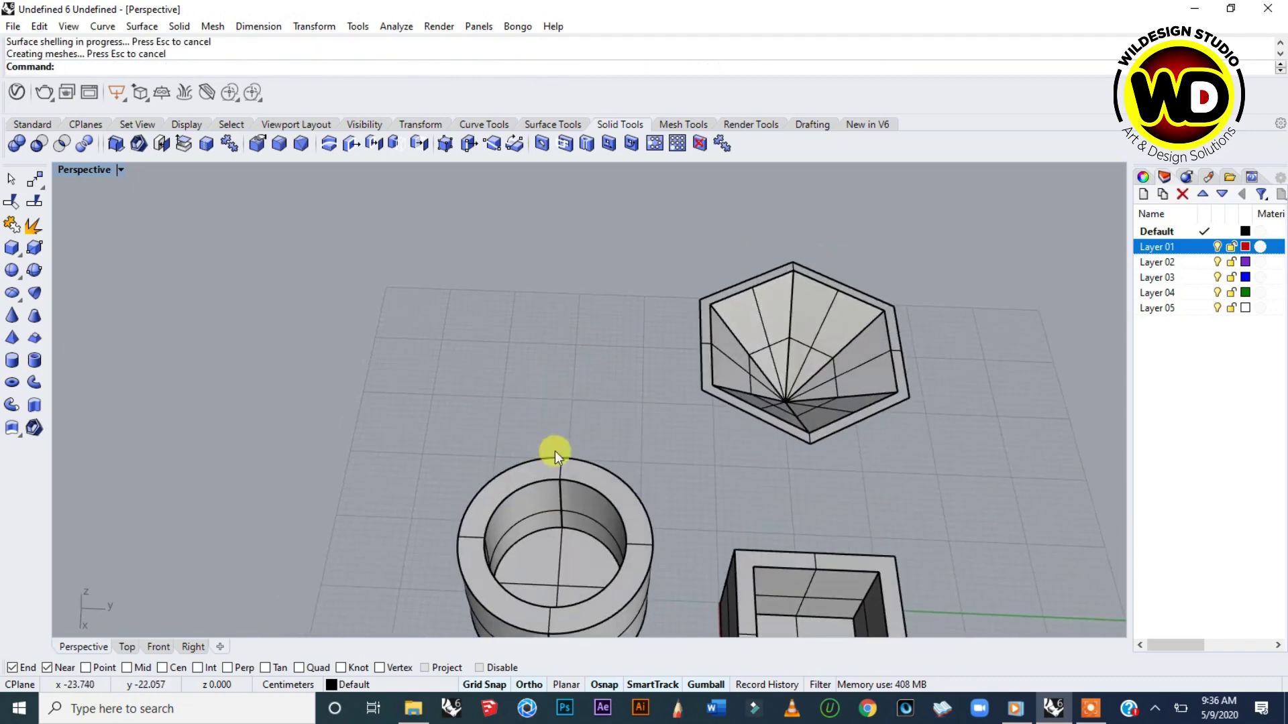
{"action": "scroll", "coordinate": [616, 483], "scroll_direction": "up", "scroll_amount": 10}
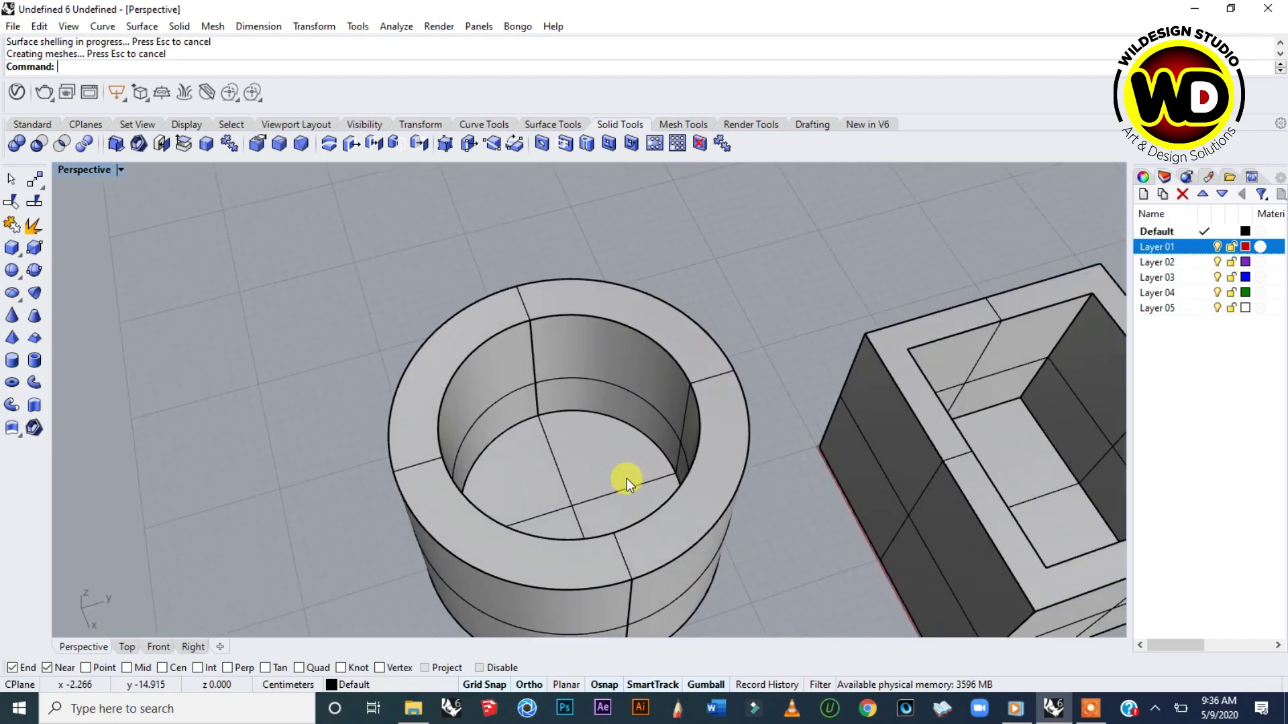
{"action": "scroll", "coordinate": [628, 430], "scroll_direction": "down", "scroll_amount": 8}
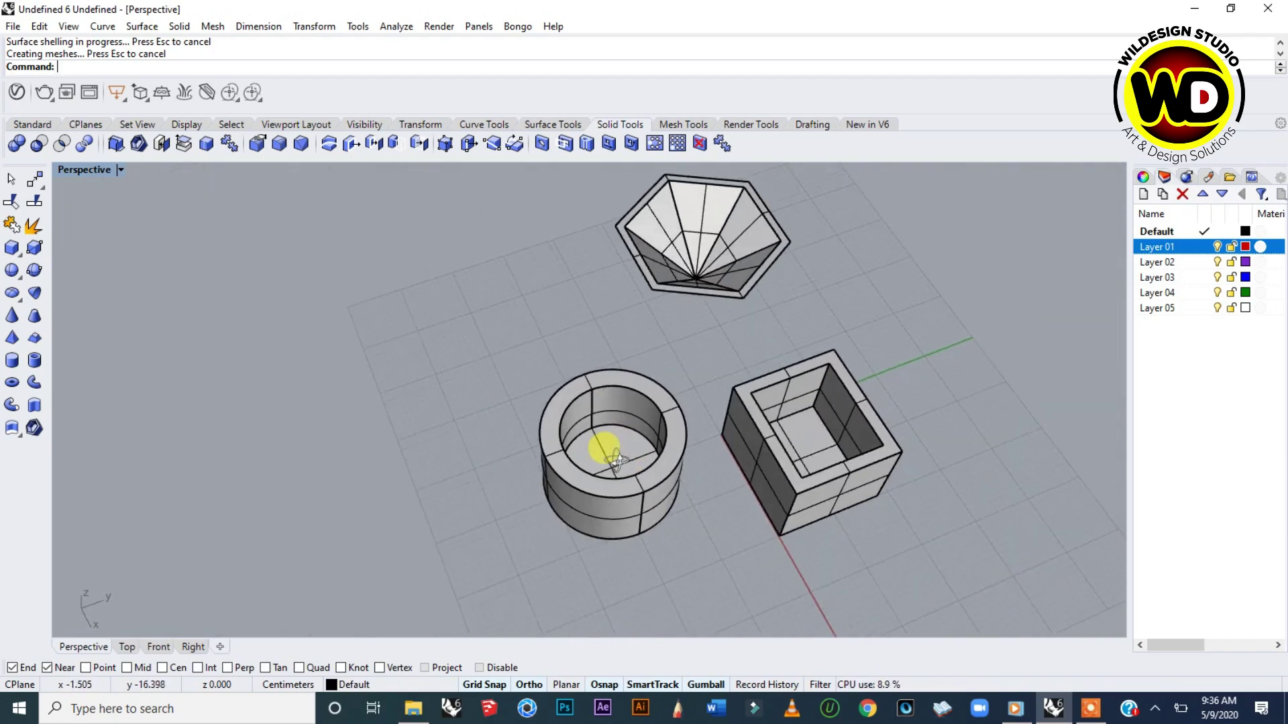
{"action": "scroll", "coordinate": [694, 295], "scroll_direction": "up", "scroll_amount": 5}
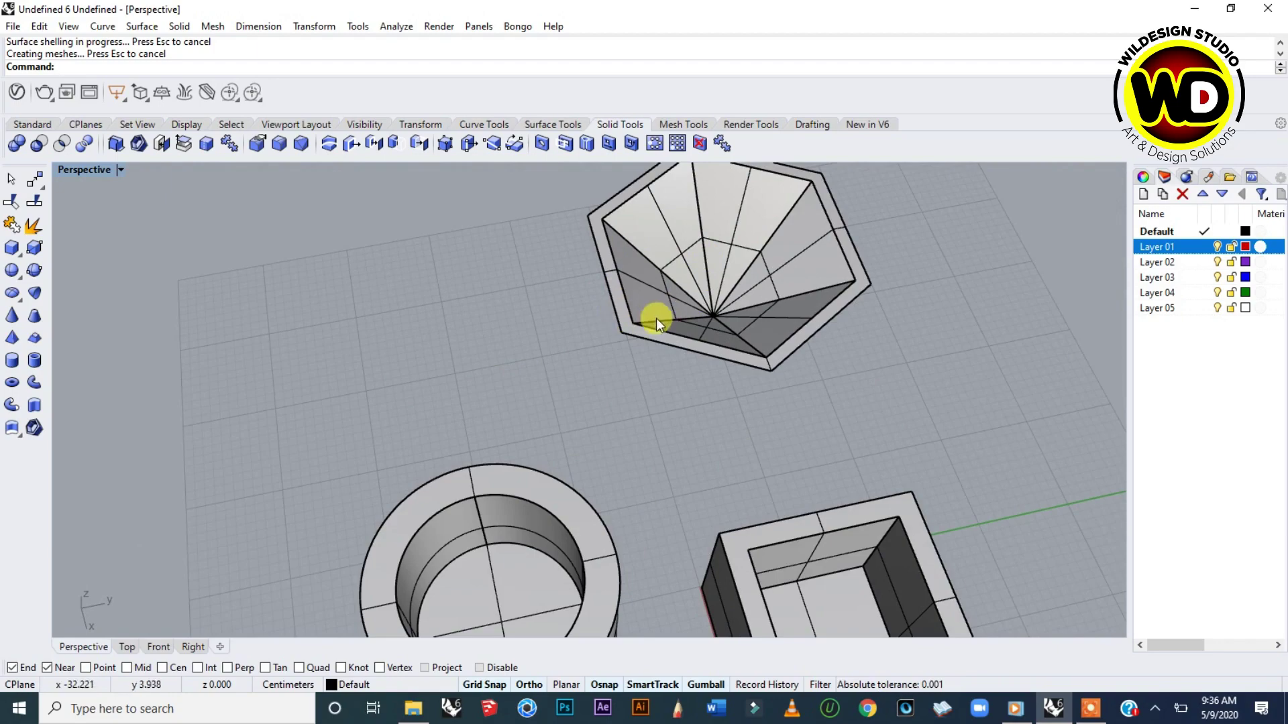
{"action": "scroll", "coordinate": [656, 318], "scroll_direction": "down", "scroll_amount": 5}
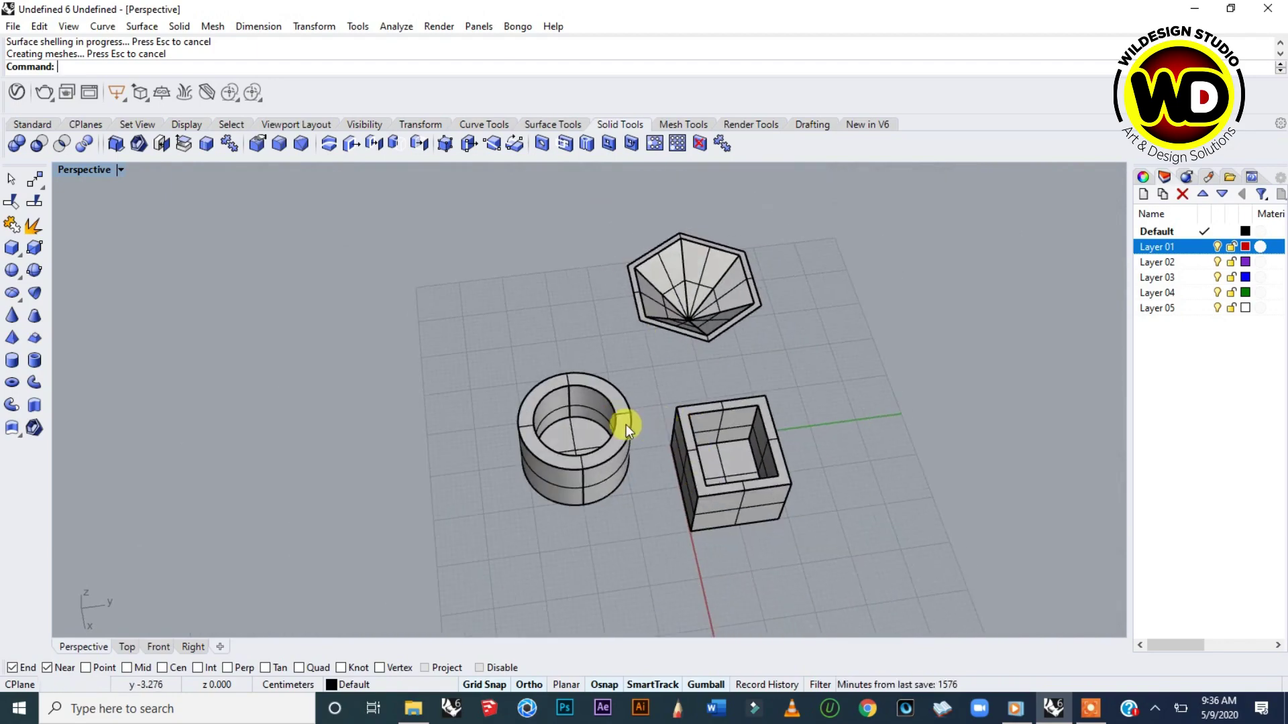
{"action": "scroll", "coordinate": [623, 420], "scroll_direction": "up", "scroll_amount": 5}
{"action": "scroll", "coordinate": [733, 474], "scroll_direction": "down", "scroll_amount": 5}
Examine the three hollowed solids together from several angles, up close and from a distance.
{"action": "right_click_drag", "start_coordinate": [733, 474], "coordinate": [701, 443]}
{"action": "right_click_drag", "start_coordinate": [532, 440], "coordinate": [482, 374]}
{"action": "scroll", "coordinate": [618, 288], "scroll_direction": "down", "scroll_amount": 3}
{"action": "scroll", "coordinate": [618, 281], "scroll_direction": "up", "scroll_amount": 4}
{"action": "right_click_drag", "start_coordinate": [695, 484], "coordinate": [623, 468]}
{"action": "right_click_drag", "start_coordinate": [467, 434], "coordinate": [546, 423]}
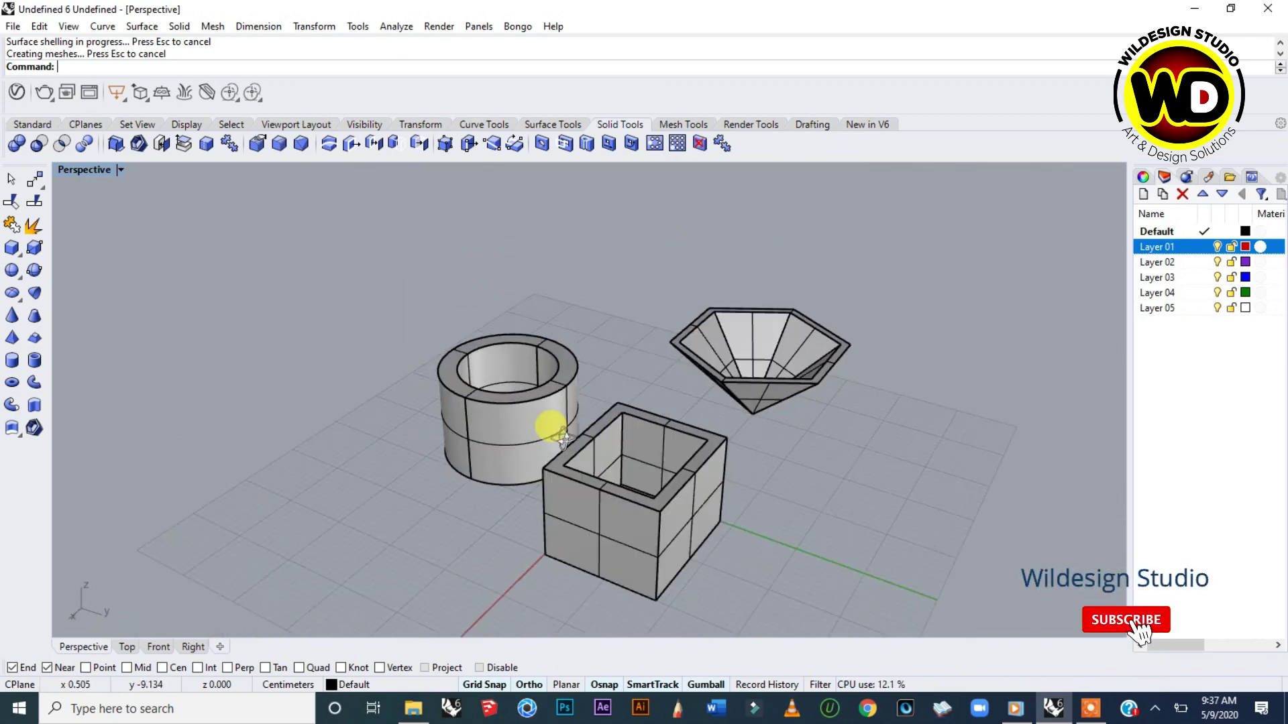
{"action": "right_click_drag", "start_coordinate": [650, 422], "coordinate": [550, 454]}
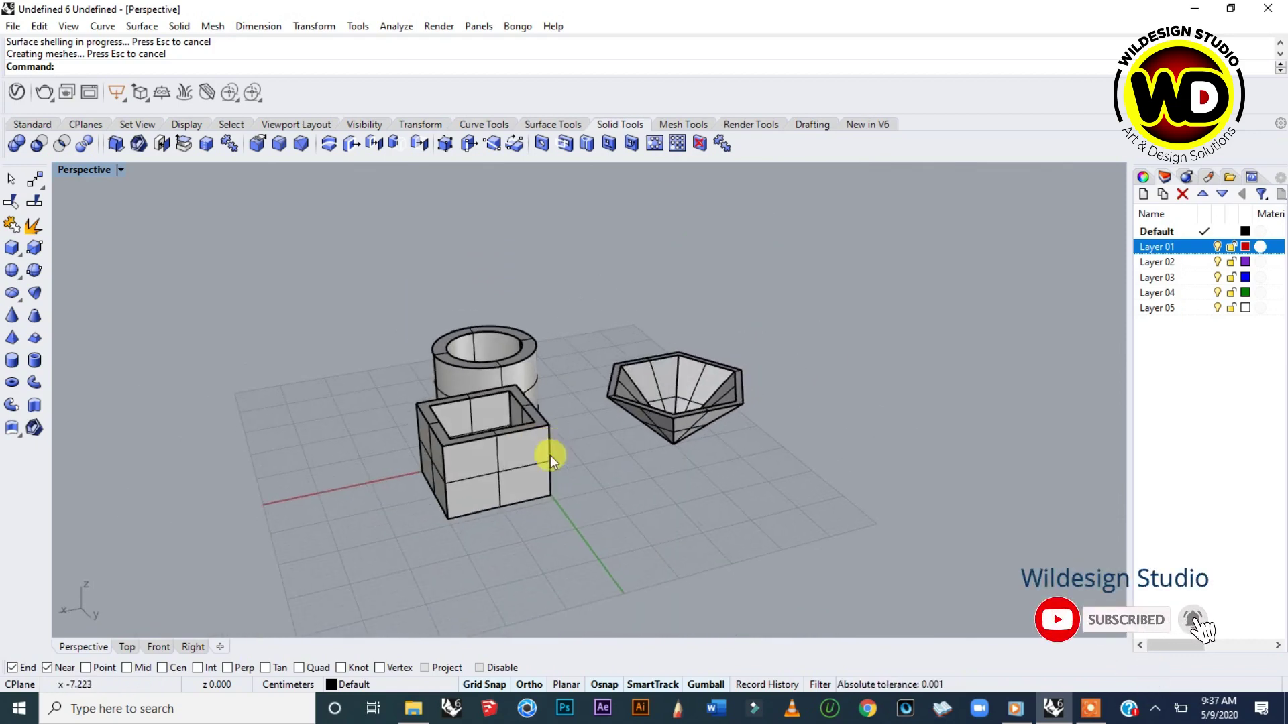
{"action": "scroll", "coordinate": [475, 453], "scroll_direction": "up", "scroll_amount": 4}
{"action": "scroll", "coordinate": [511, 404], "scroll_direction": "down", "scroll_amount": 5}
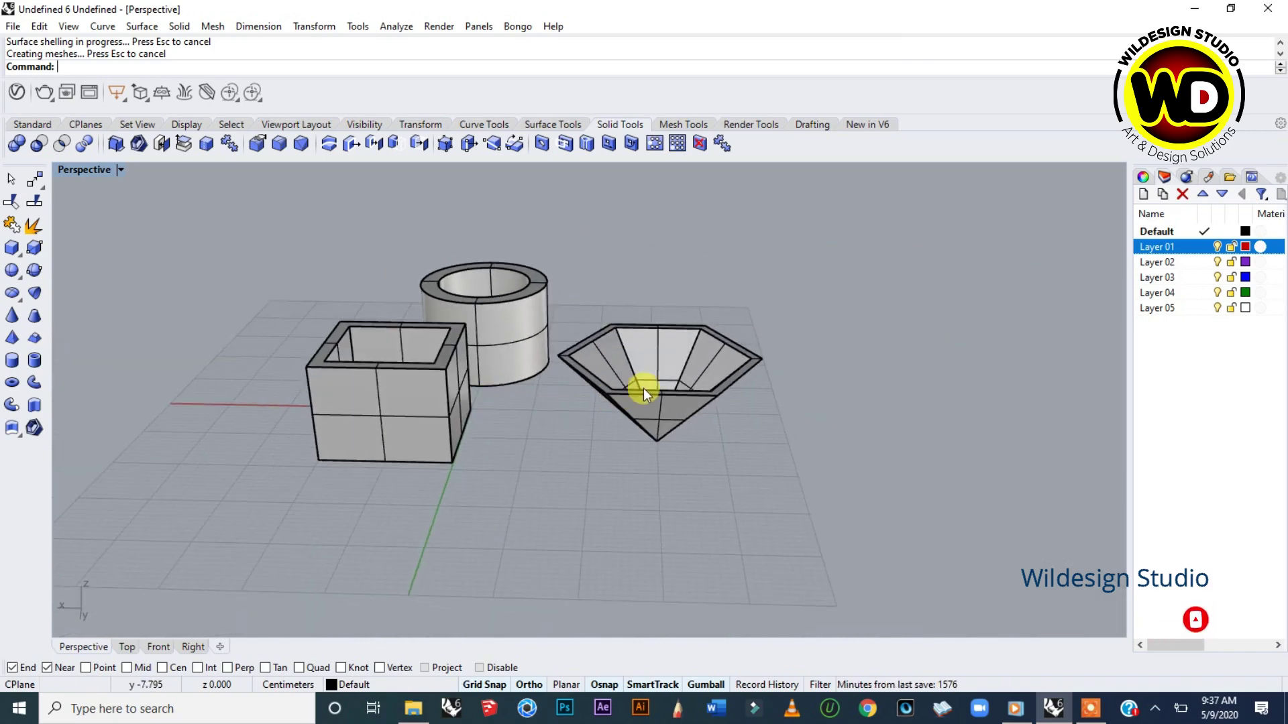
{"action": "scroll", "coordinate": [646, 385], "scroll_direction": "up", "scroll_amount": 6}
{"action": "right_click_drag", "start_coordinate": [626, 440], "coordinate": [418, 302]}
{"action": "scroll", "coordinate": [351, 241], "scroll_direction": "down", "scroll_amount": 4}
{"action": "right_click_drag", "start_coordinate": [350, 241], "coordinate": [550, 324]}
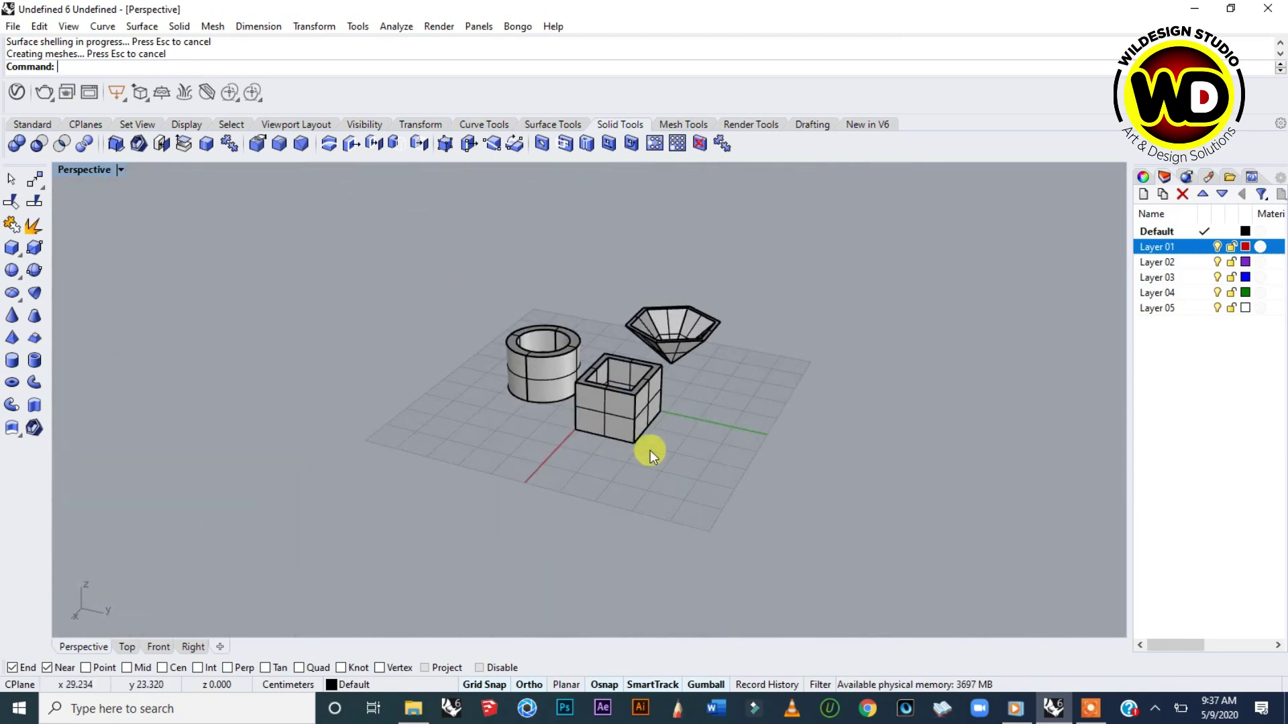
Create a second solid box about 13 cm high on the grid, in front of the cylinder and the hollowed box.
{"action": "scroll", "coordinate": [640, 429], "scroll_direction": "up", "scroll_amount": 3}
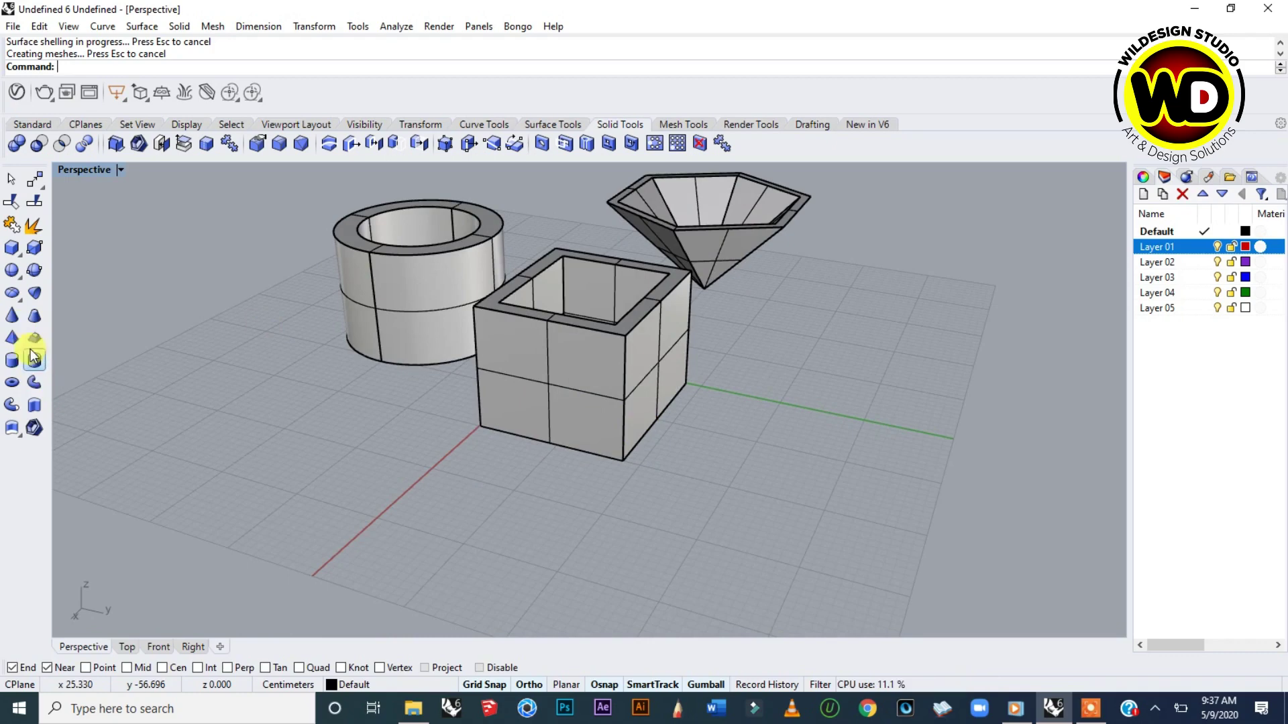
{"action": "left_click", "coordinate": [12, 249]}
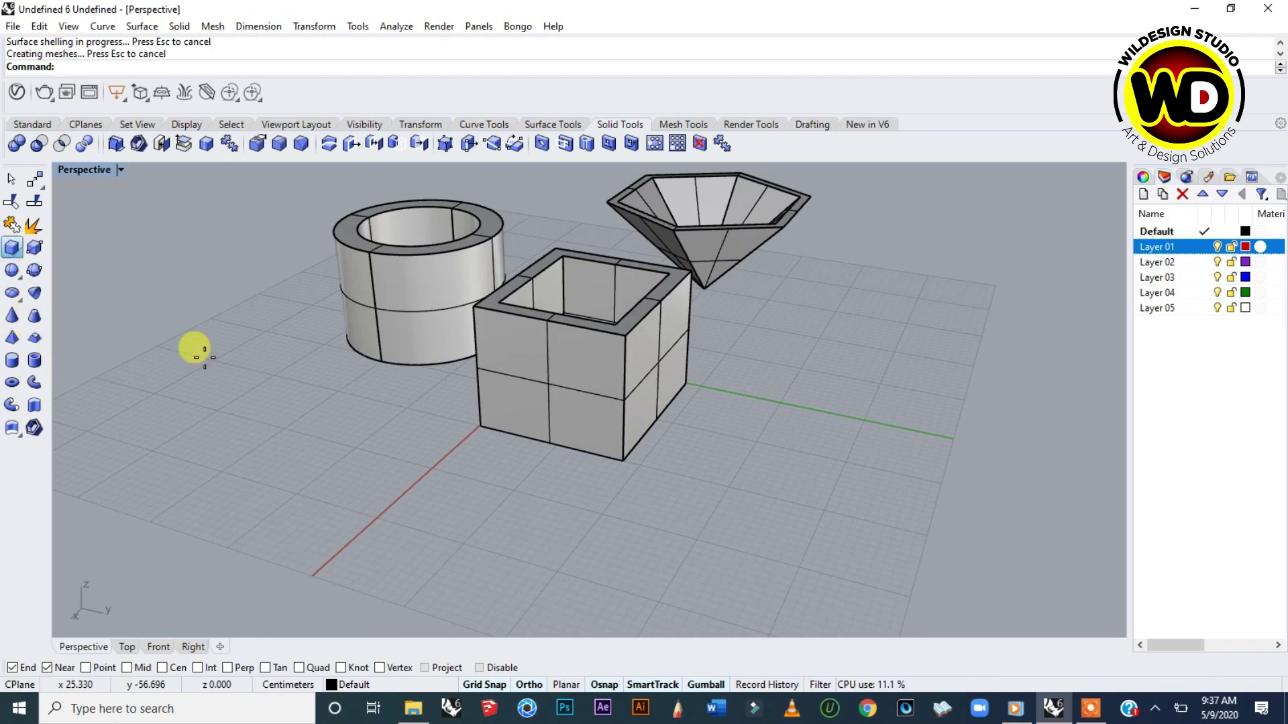
{"action": "scroll", "coordinate": [412, 436], "scroll_direction": "down", "scroll_amount": 2}
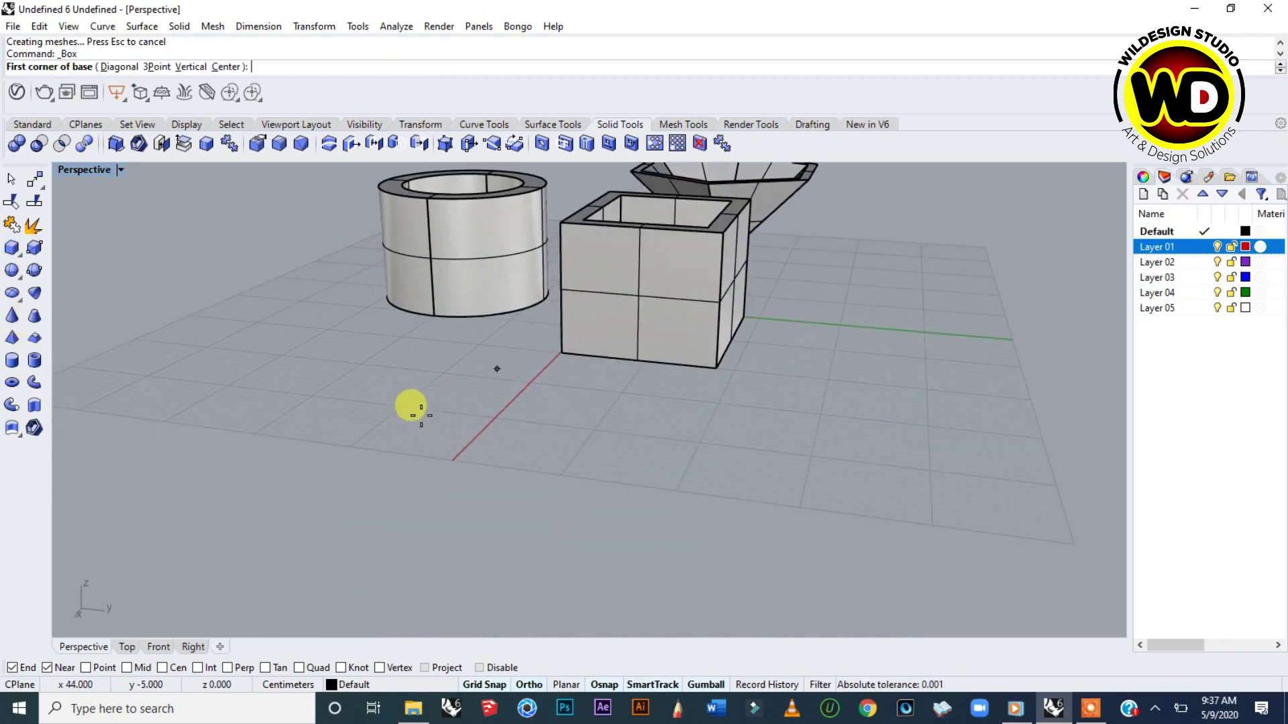
{"action": "left_click", "coordinate": [351, 377]}
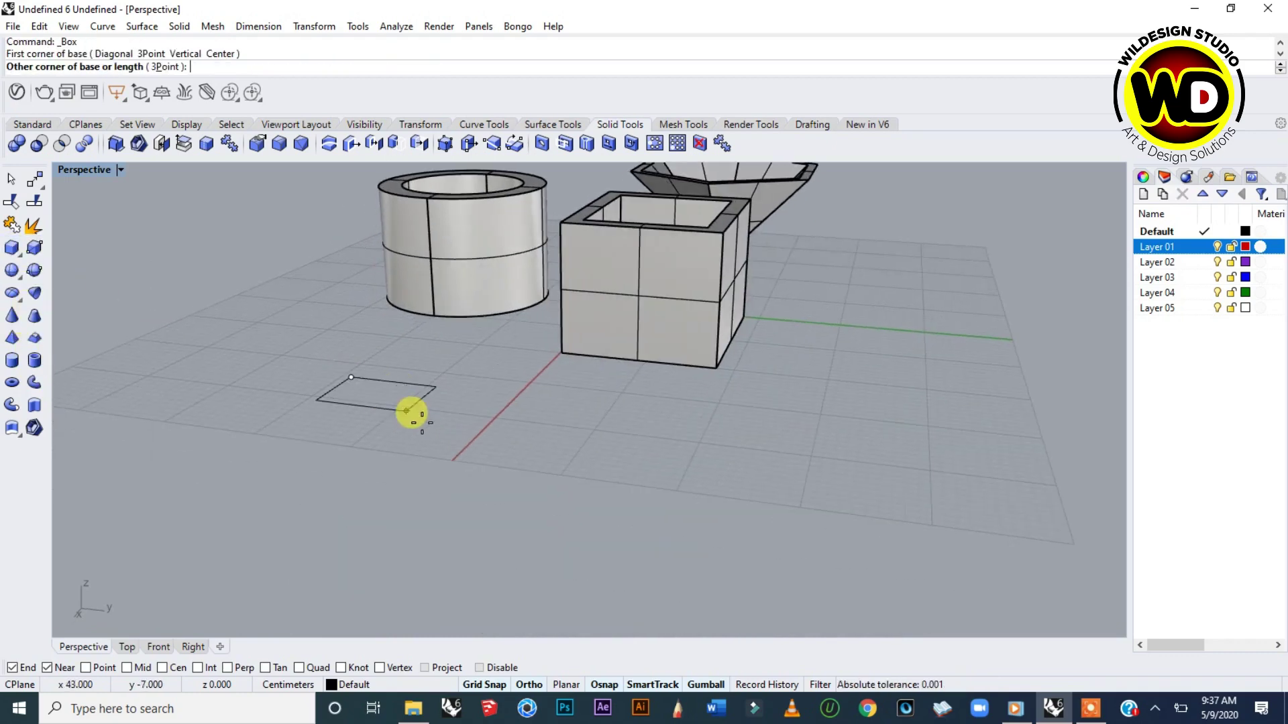
{"action": "left_click", "coordinate": [474, 462]}
{"action": "left_click", "coordinate": [448, 295]}
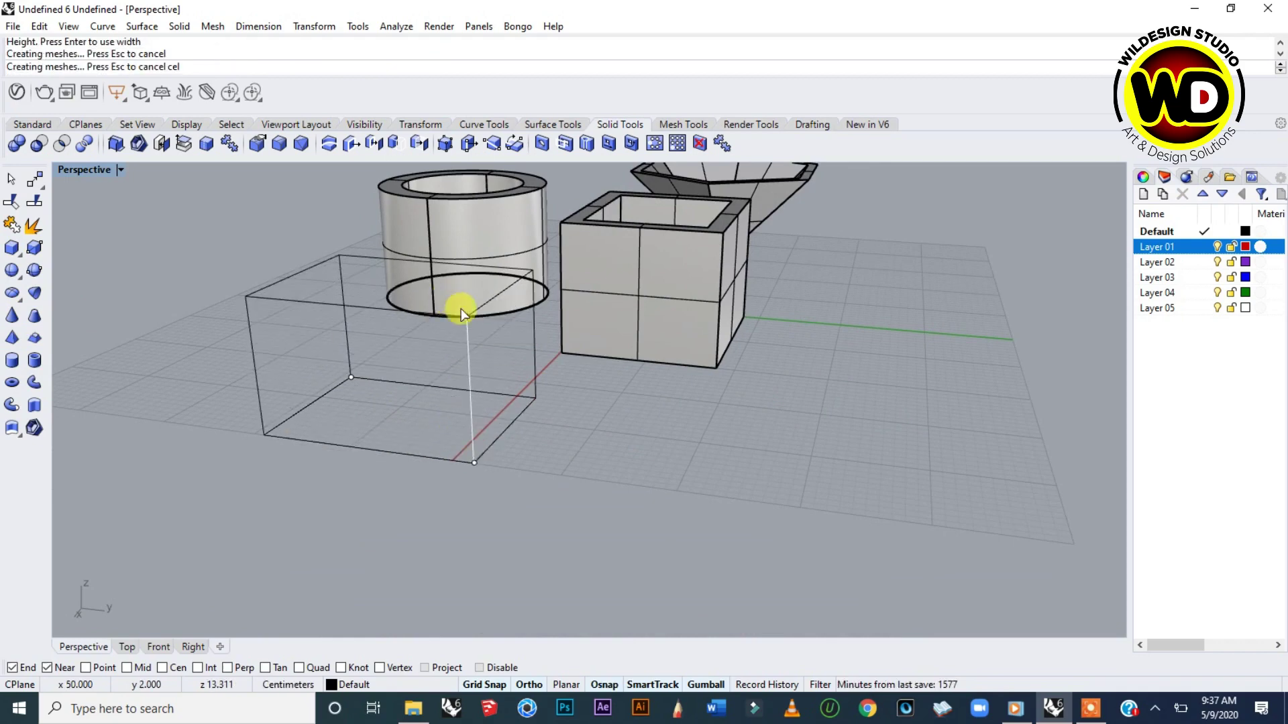
Examine the new solid box from several angles beside the hollowed solids.
{"action": "scroll", "coordinate": [460, 309], "scroll_direction": "down", "scroll_amount": 4}
{"action": "scroll", "coordinate": [351, 397], "scroll_direction": "up", "scroll_amount": 4}
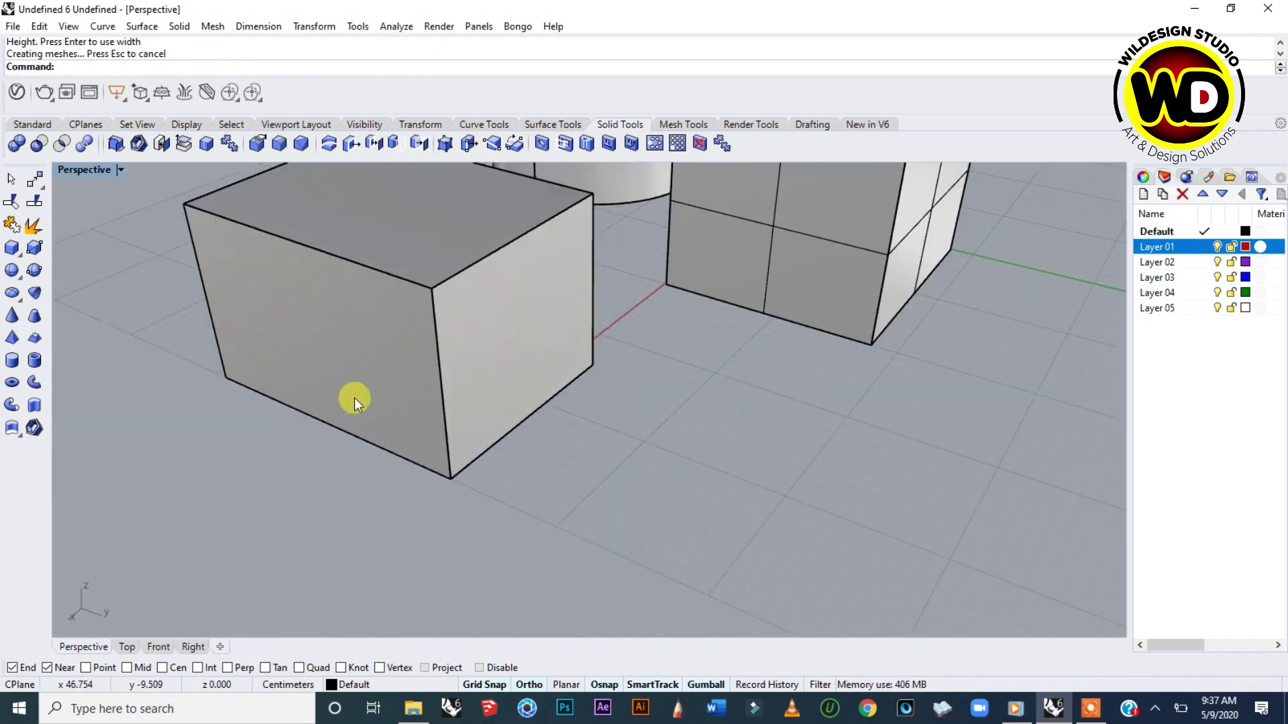
{"action": "scroll", "coordinate": [403, 368], "scroll_direction": "down", "scroll_amount": 2}
{"action": "scroll", "coordinate": [490, 377], "scroll_direction": "up", "scroll_amount": 1}
{"action": "right_click_drag", "start_coordinate": [490, 377], "coordinate": [433, 321]}
{"action": "scroll", "coordinate": [461, 384], "scroll_direction": "up", "scroll_amount": 4}
{"action": "scroll", "coordinate": [460, 385], "scroll_direction": "down", "scroll_amount": 3}
{"action": "right_click_drag", "start_coordinate": [519, 404], "coordinate": [378, 332]}
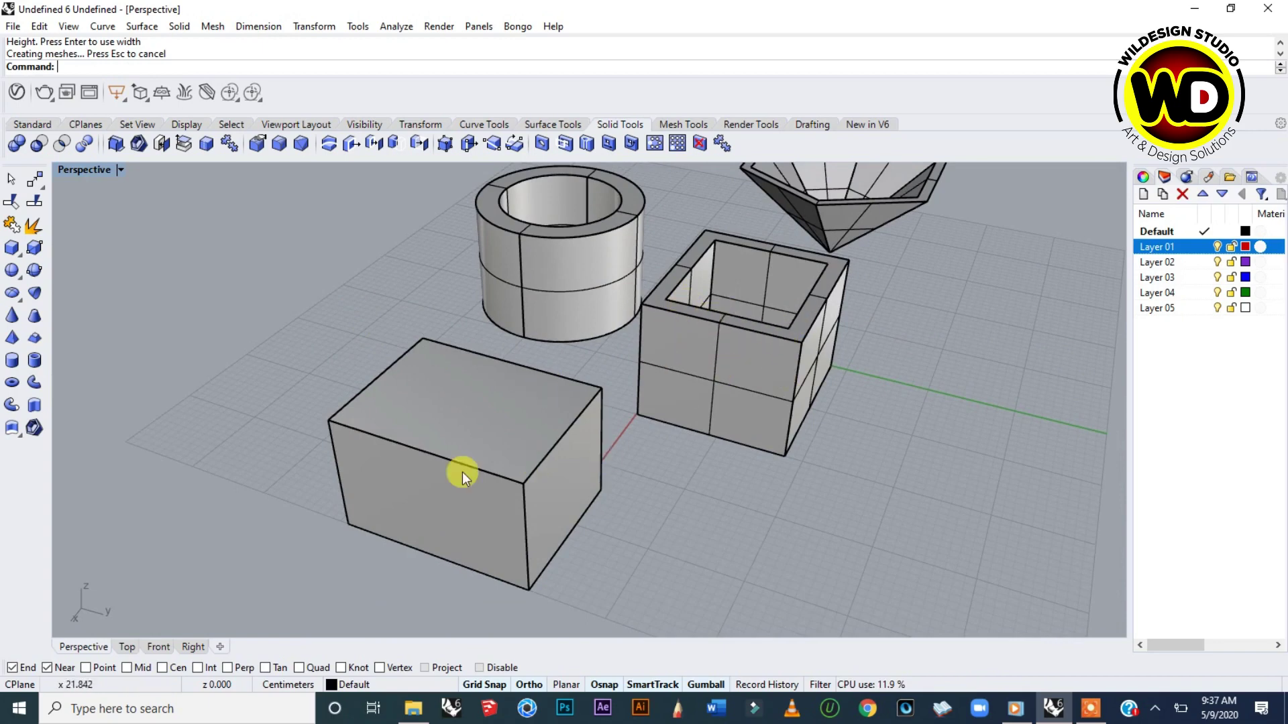
Shell the new box with a thickness of 2, removing its top face and its long front face.
{"action": "left_click", "coordinate": [137, 143]}
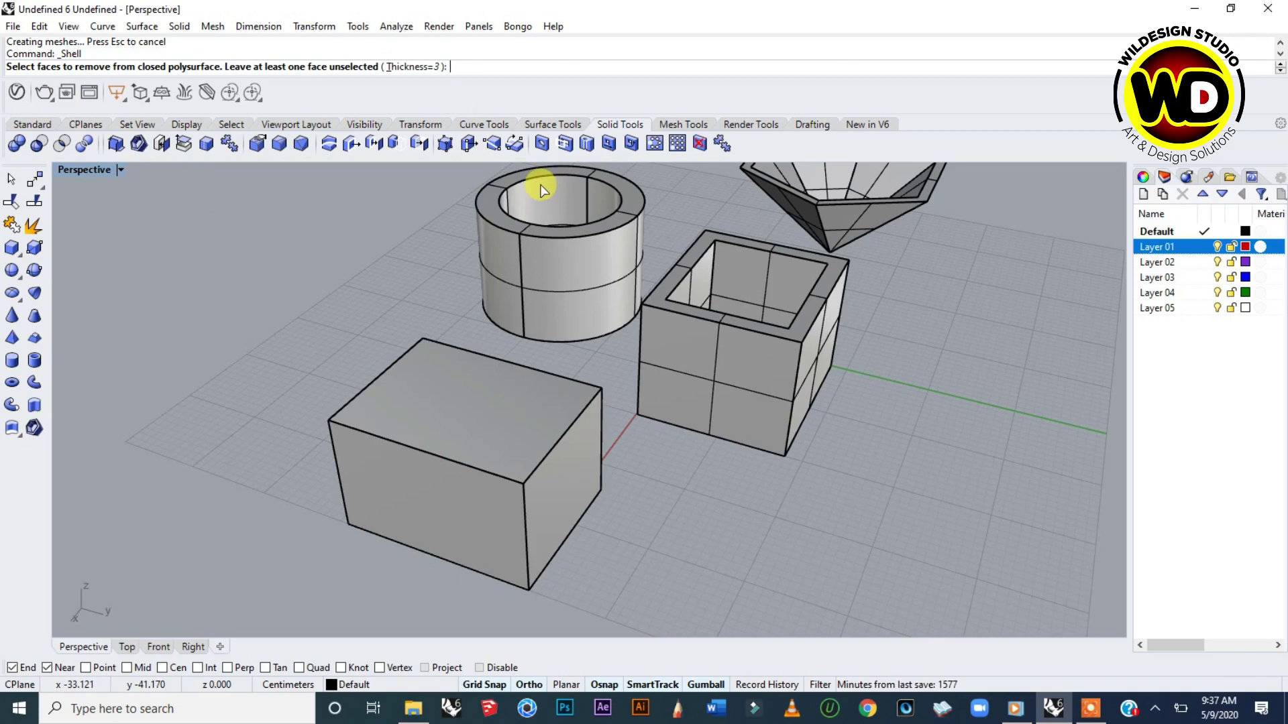
{"action": "type", "text": "2"}
{"action": "key", "text": "Return"}
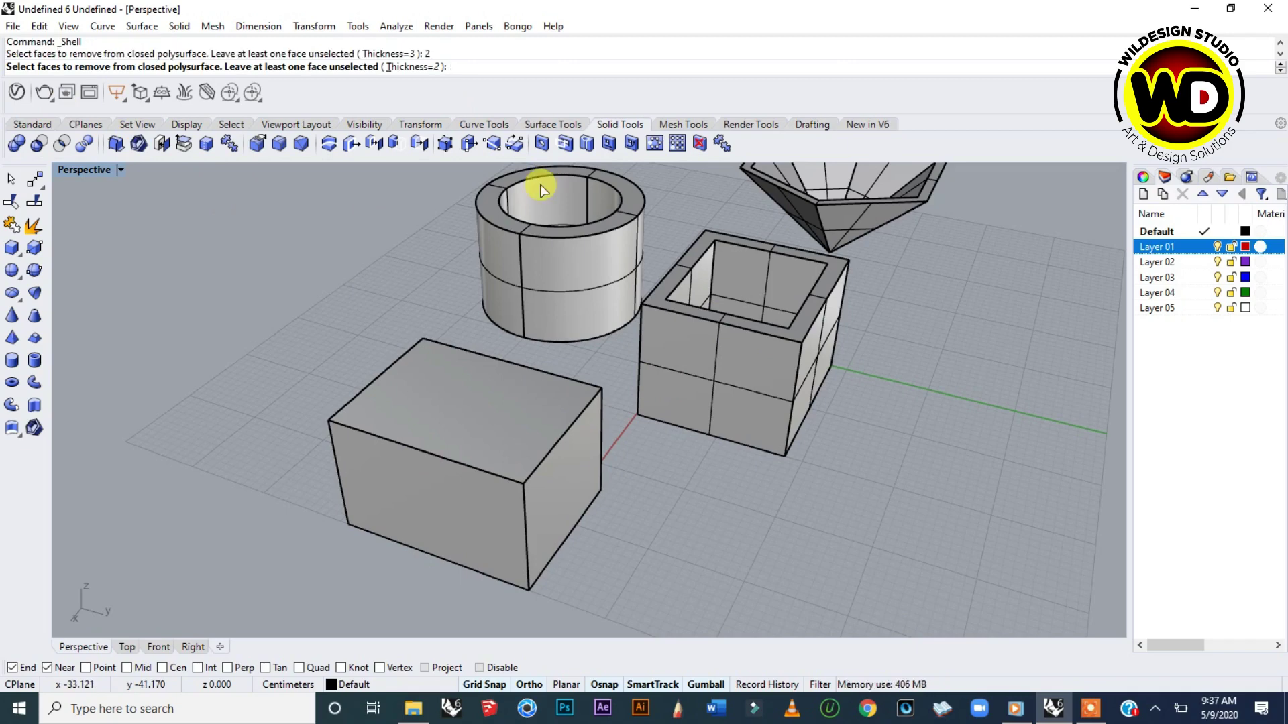
{"action": "scroll", "coordinate": [462, 318], "scroll_direction": "down", "scroll_amount": 4}
{"action": "scroll", "coordinate": [439, 388], "scroll_direction": "up", "scroll_amount": 7}
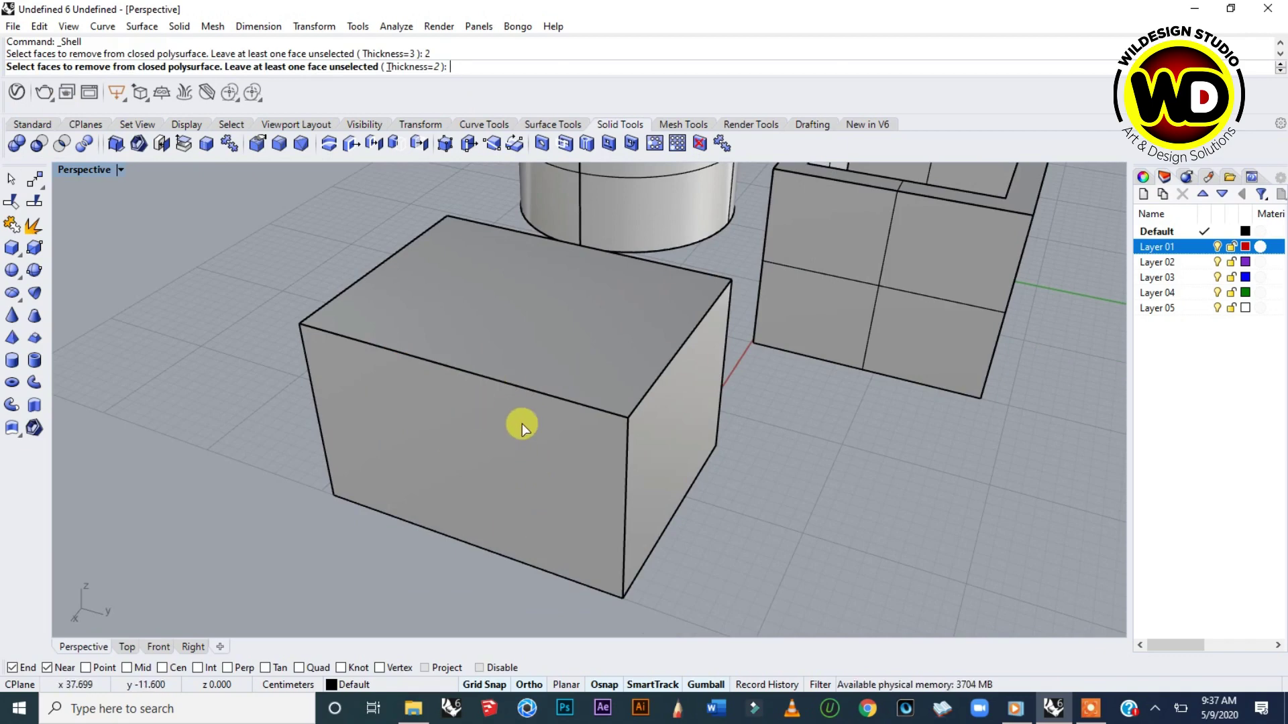
{"action": "scroll", "coordinate": [523, 346], "scroll_direction": "down", "scroll_amount": 3}
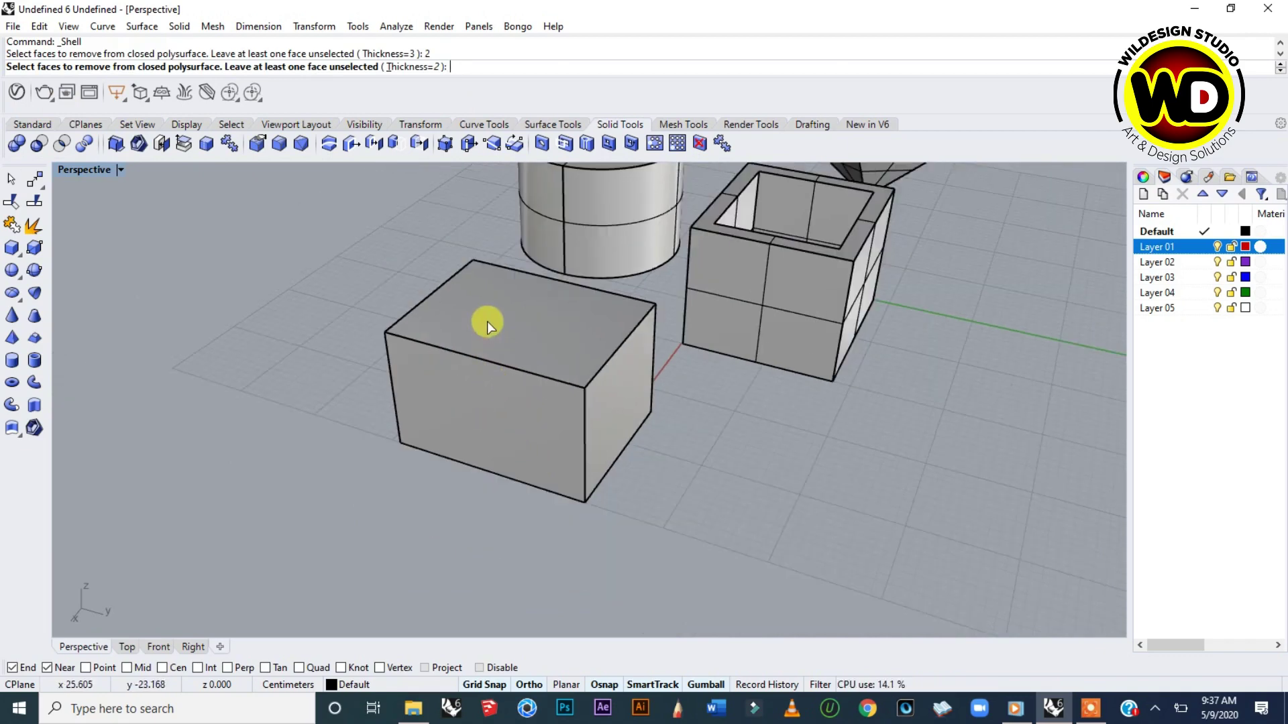
{"action": "left_click", "coordinate": [488, 407]}
{"action": "right_click", "coordinate": [315, 307]}
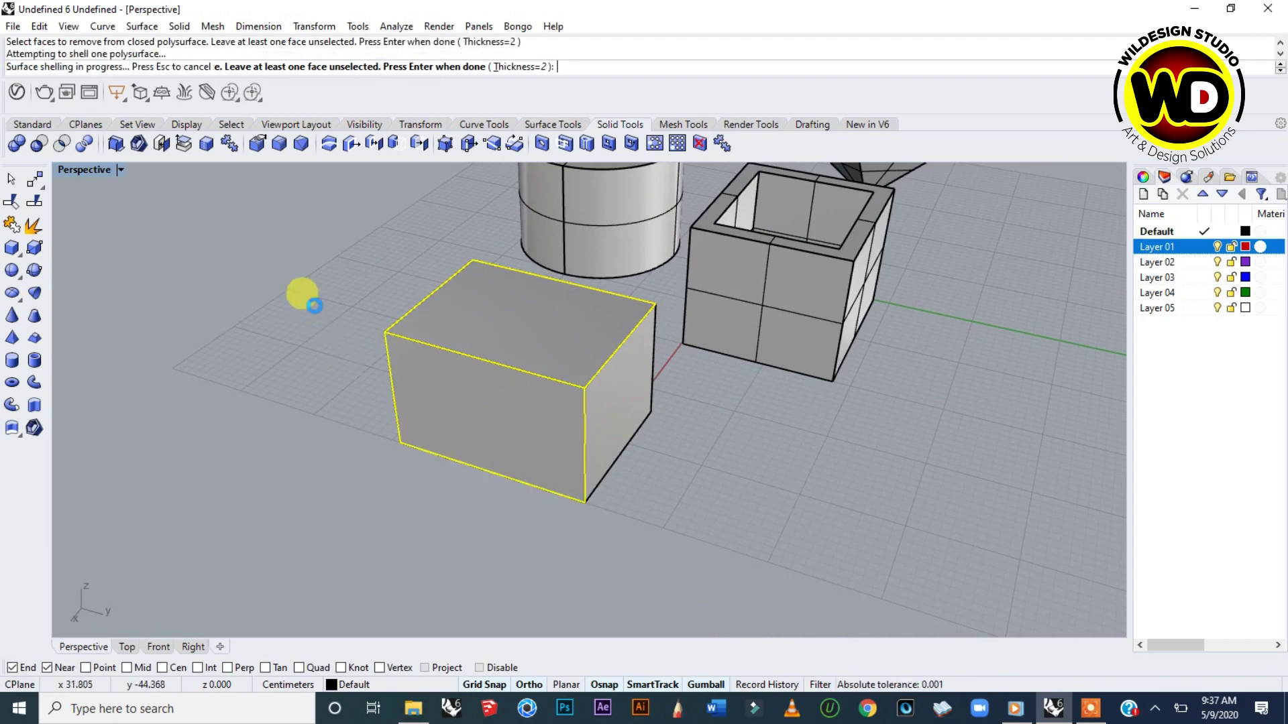
Move the open-sided box to the other side of the first hollowed box, near the green axis.
{"action": "right_click_drag", "start_coordinate": [503, 460], "coordinate": [516, 356]}
{"action": "scroll", "coordinate": [510, 352], "scroll_direction": "up", "scroll_amount": 5}
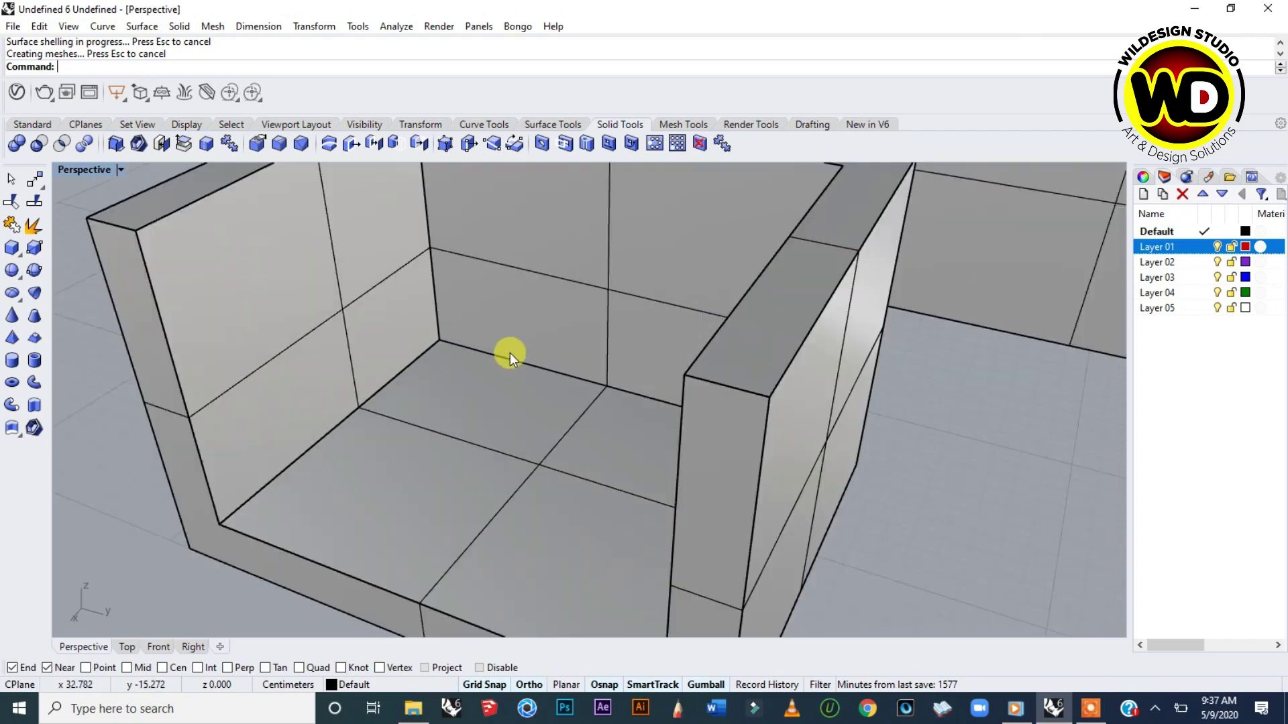
{"action": "scroll", "coordinate": [510, 352], "scroll_direction": "down", "scroll_amount": 5}
{"action": "scroll", "coordinate": [530, 396], "scroll_direction": "down", "scroll_amount": 5}
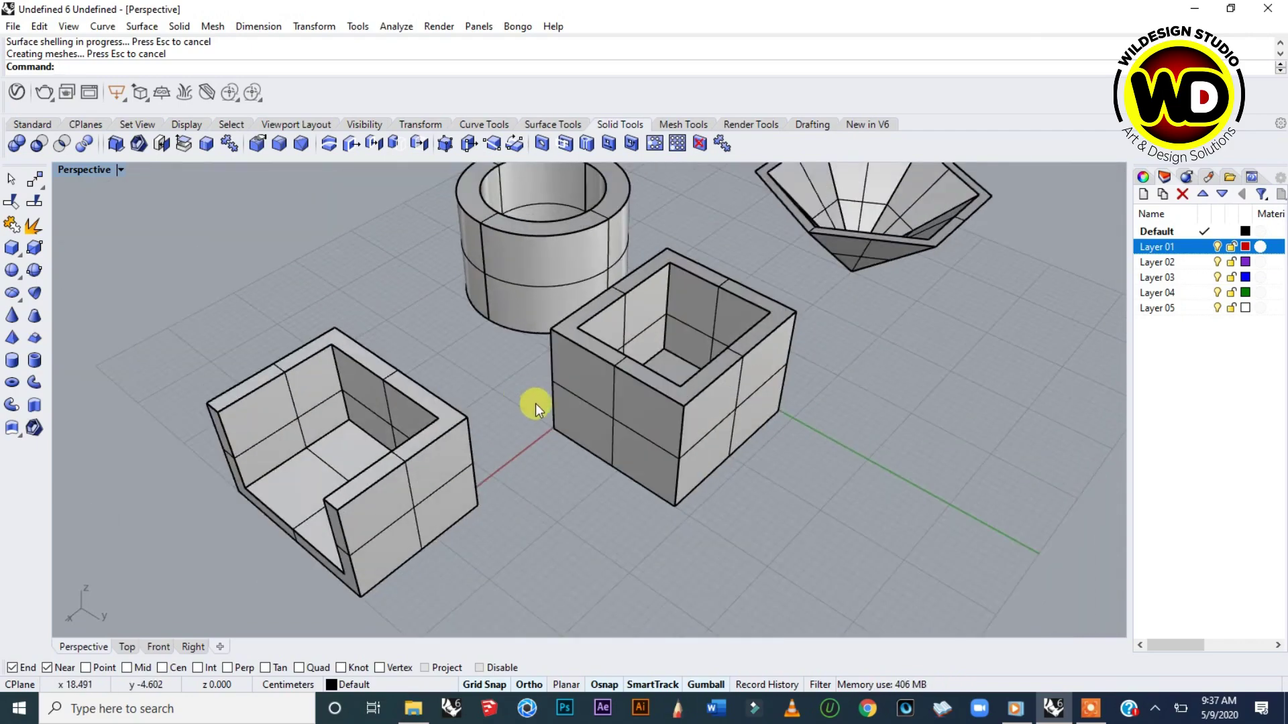
{"action": "right_click_drag", "start_coordinate": [535, 404], "coordinate": [439, 449]}
{"action": "left_click", "coordinate": [438, 449]}
{"action": "left_click_drag", "start_coordinate": [424, 452], "coordinate": [828, 487]}
{"action": "left_click", "coordinate": [808, 333]}
Examine the moved box's two open faces and wall thickness, and view it together with the other hollowed solids.
{"action": "scroll", "coordinate": [745, 470], "scroll_direction": "up", "scroll_amount": 5}
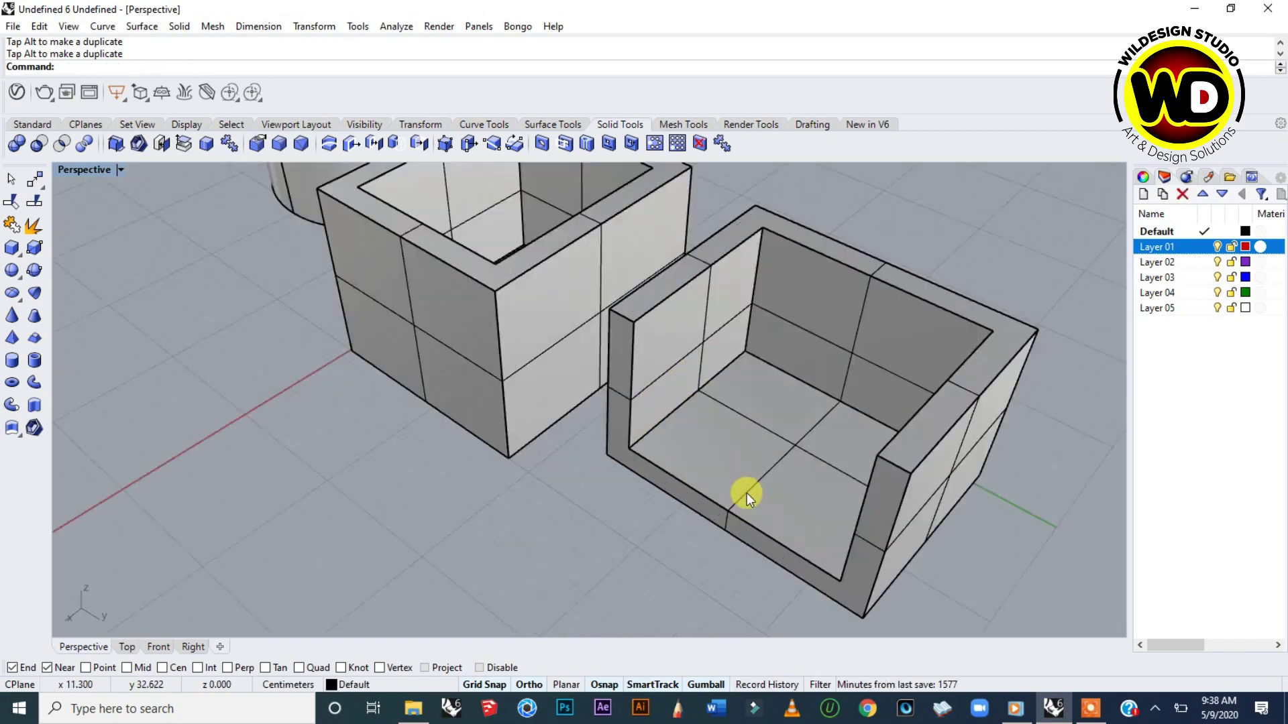
{"action": "scroll", "coordinate": [743, 475], "scroll_direction": "down", "scroll_amount": 3}
{"action": "scroll", "coordinate": [775, 496], "scroll_direction": "up", "scroll_amount": 1}
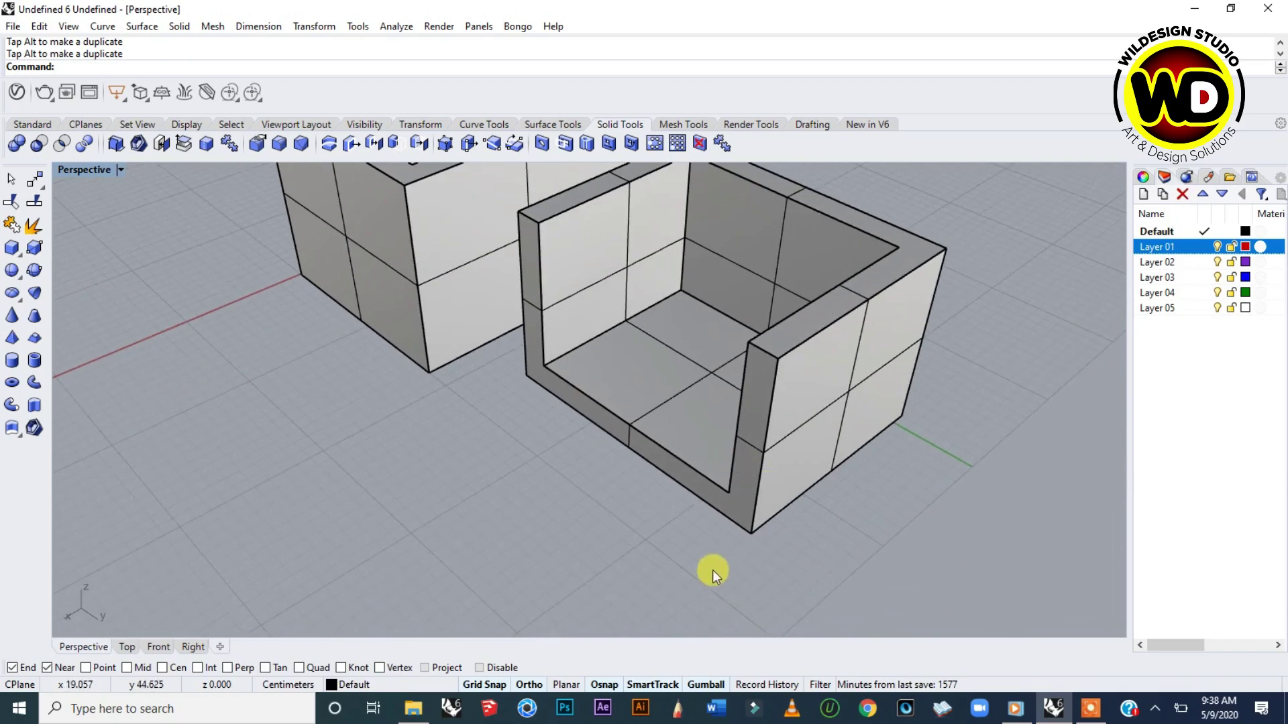
{"action": "scroll", "coordinate": [692, 469], "scroll_direction": "down", "scroll_amount": 3}
{"action": "scroll", "coordinate": [677, 359], "scroll_direction": "up", "scroll_amount": 5}
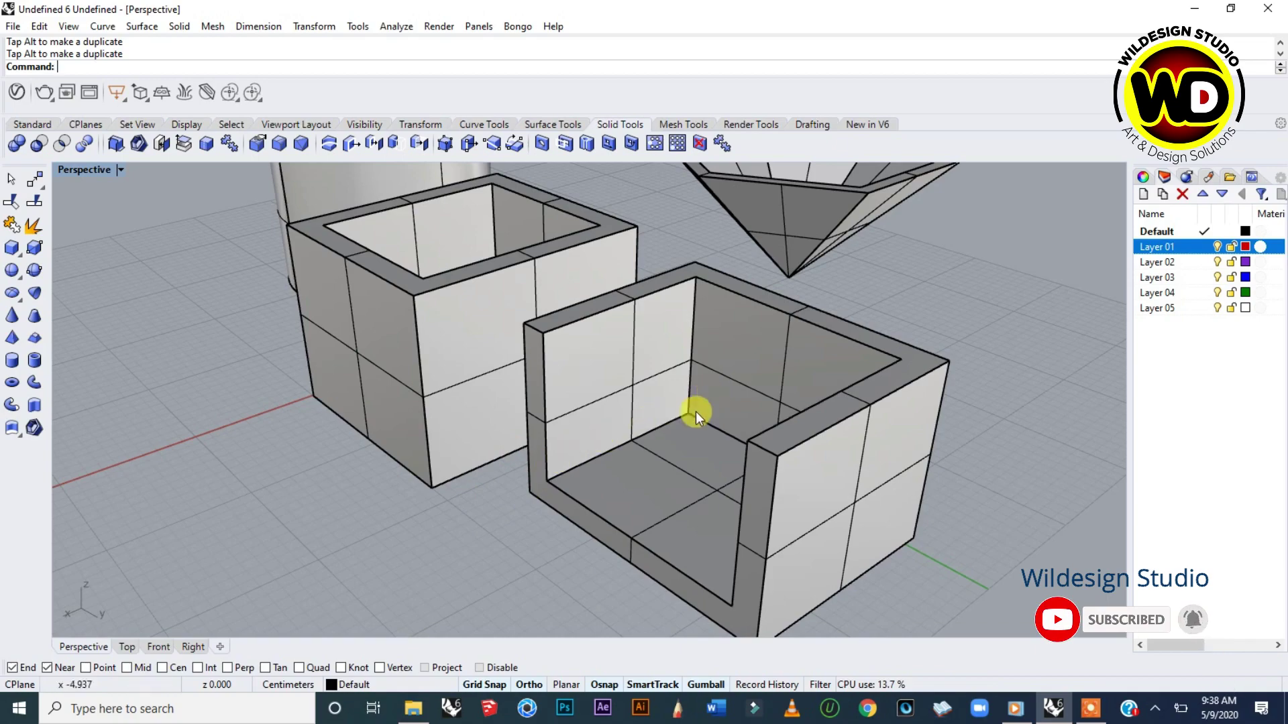
{"action": "scroll", "coordinate": [695, 412], "scroll_direction": "down", "scroll_amount": 5}
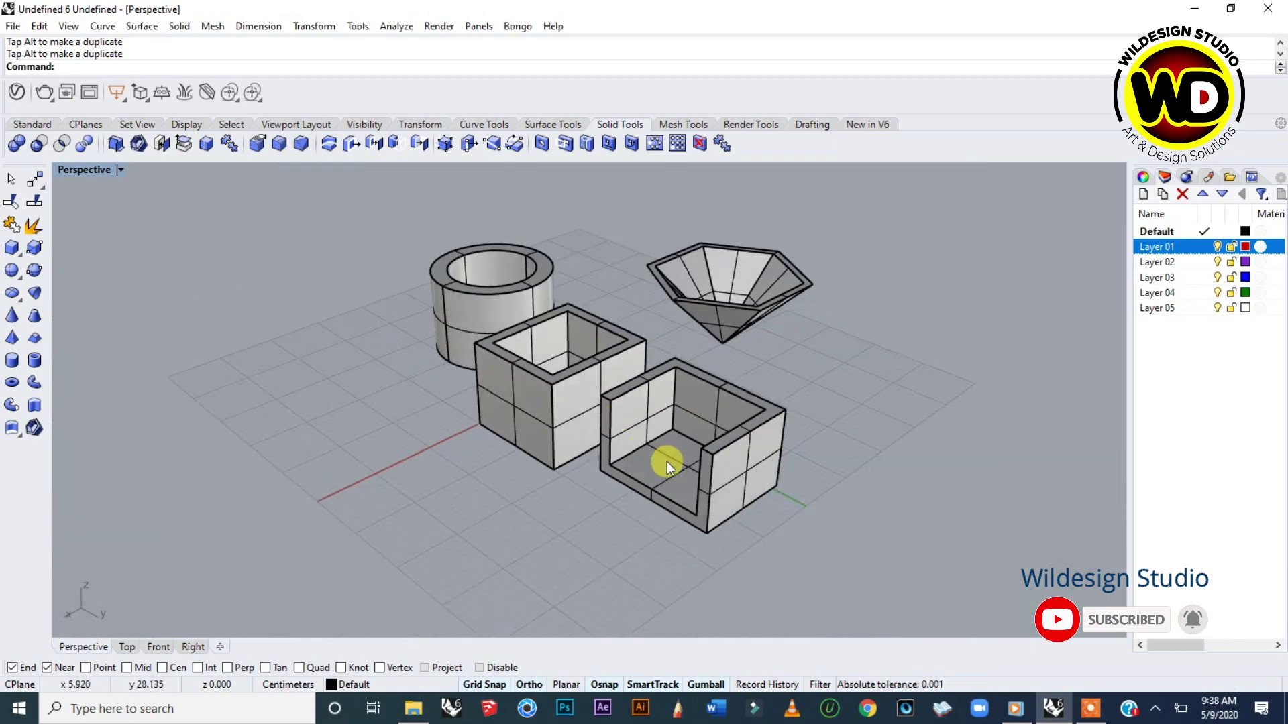
{"action": "scroll", "coordinate": [691, 488], "scroll_direction": "up", "scroll_amount": 3}
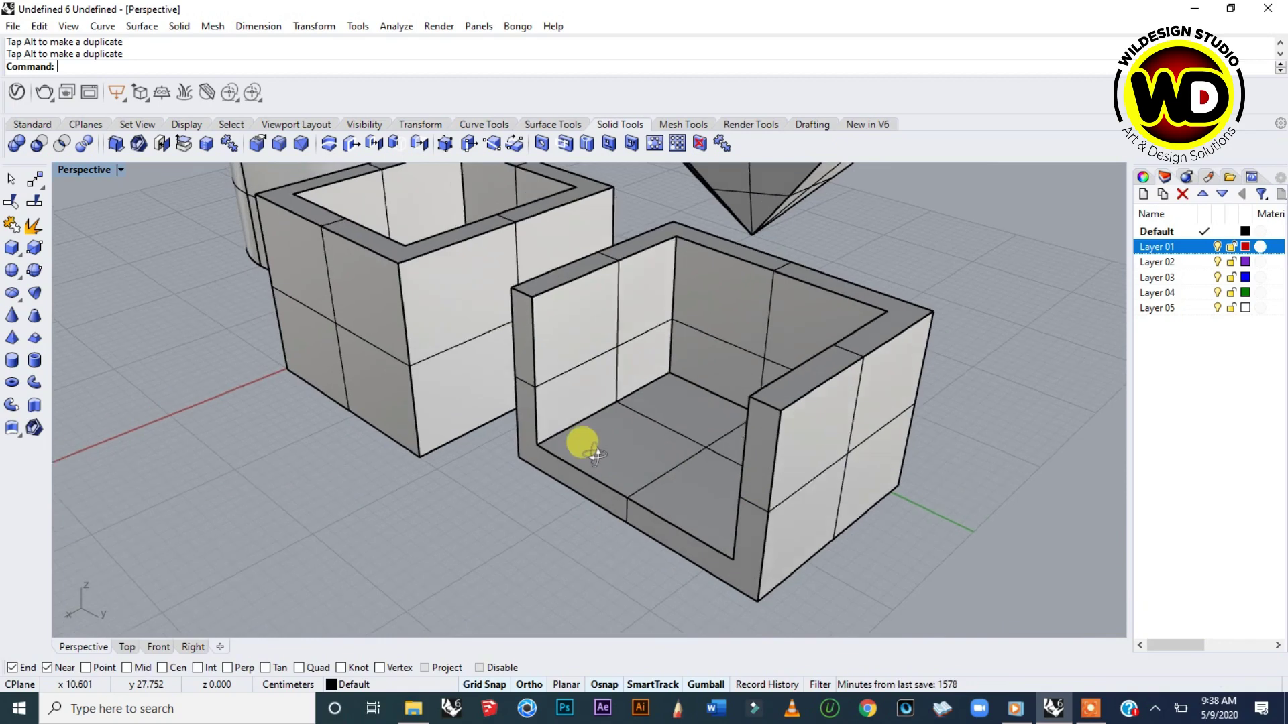
{"action": "scroll", "coordinate": [589, 453], "scroll_direction": "up", "scroll_amount": 1}
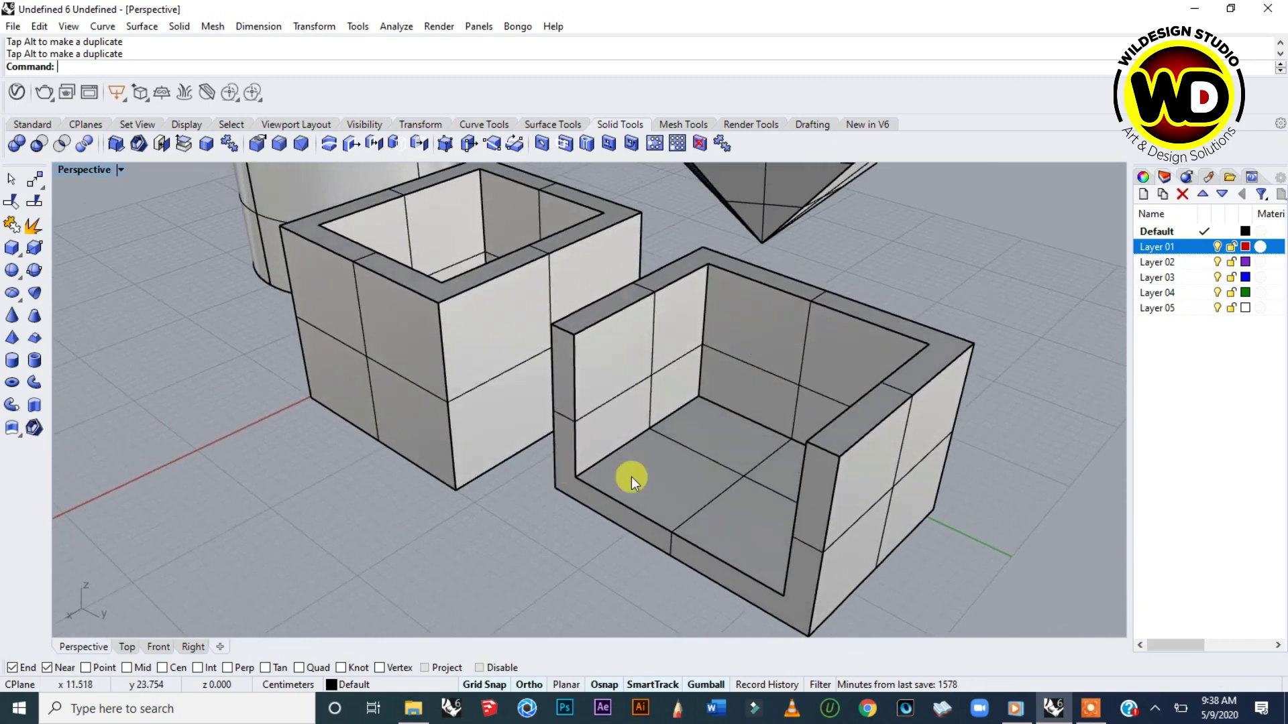
{"action": "scroll", "coordinate": [604, 440], "scroll_direction": "down", "scroll_amount": 4}
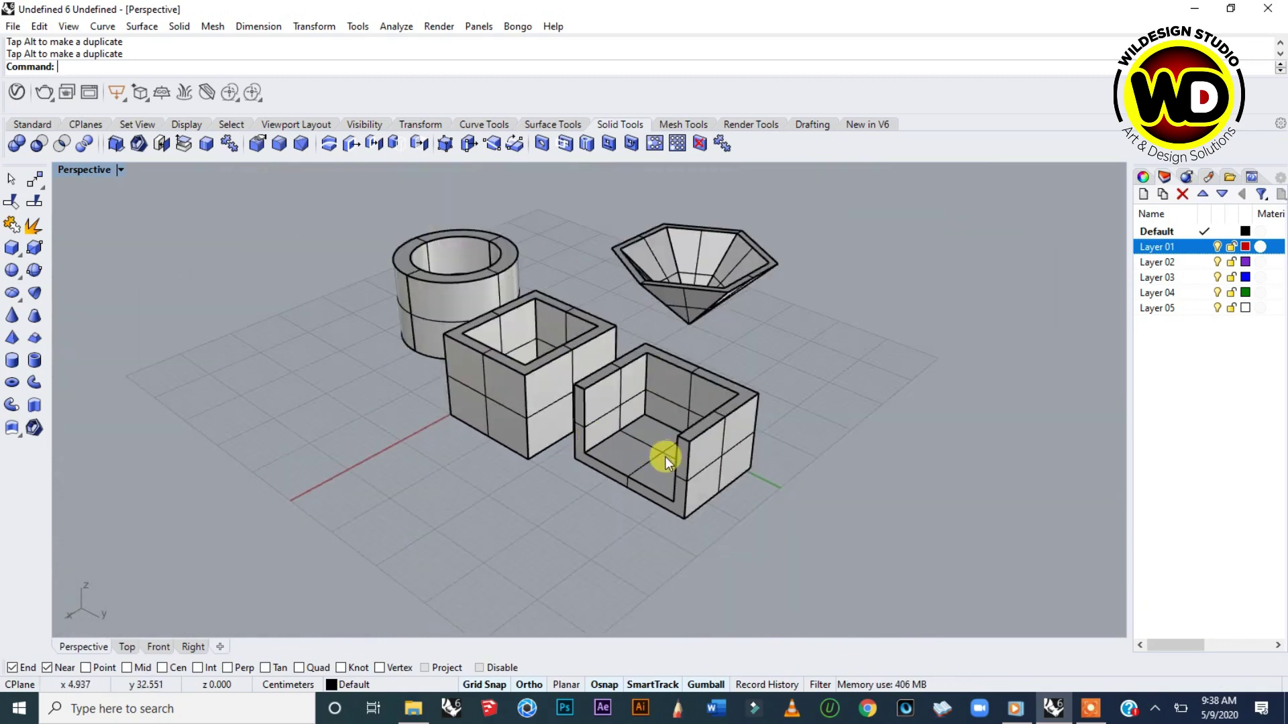
{"action": "right_click_drag", "start_coordinate": [586, 518], "coordinate": [733, 457]}
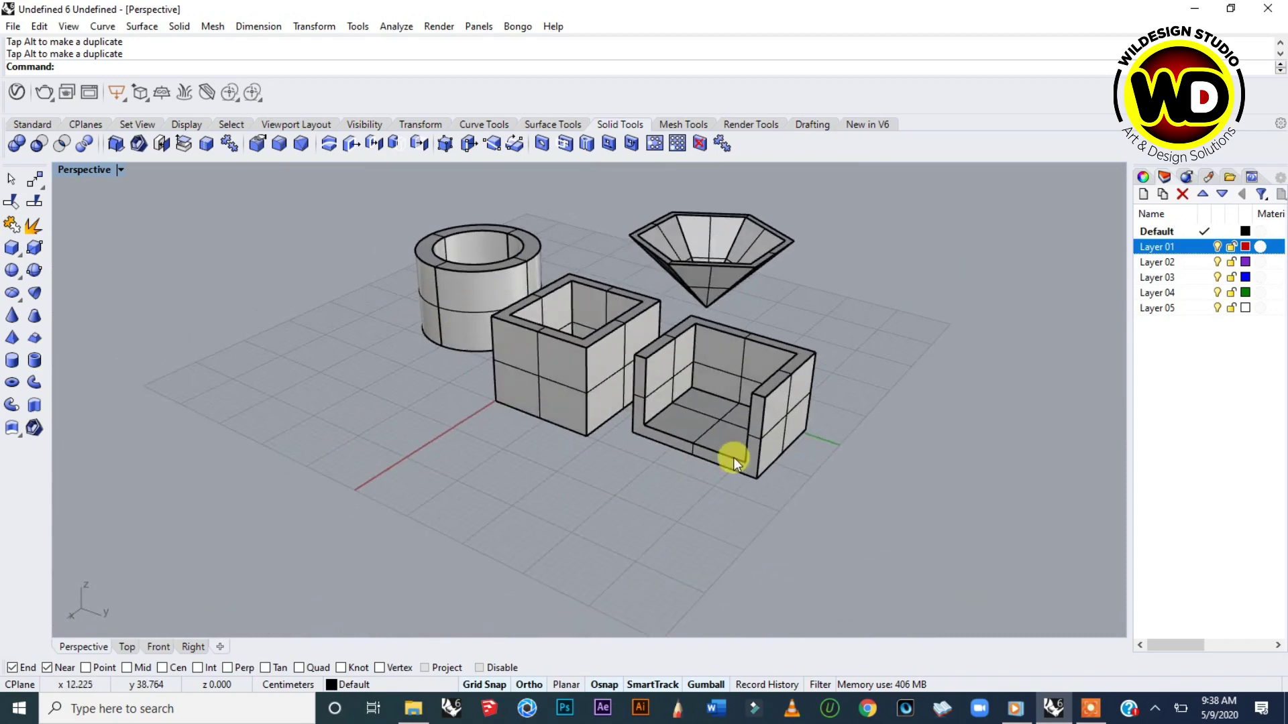
Inspect the open-sided box's interior up close and compare it with the hollowed cylinder, box and pyramid.
{"action": "scroll", "coordinate": [741, 414], "scroll_direction": "up", "scroll_amount": 3}
{"action": "scroll", "coordinate": [697, 417], "scroll_direction": "down", "scroll_amount": 3}
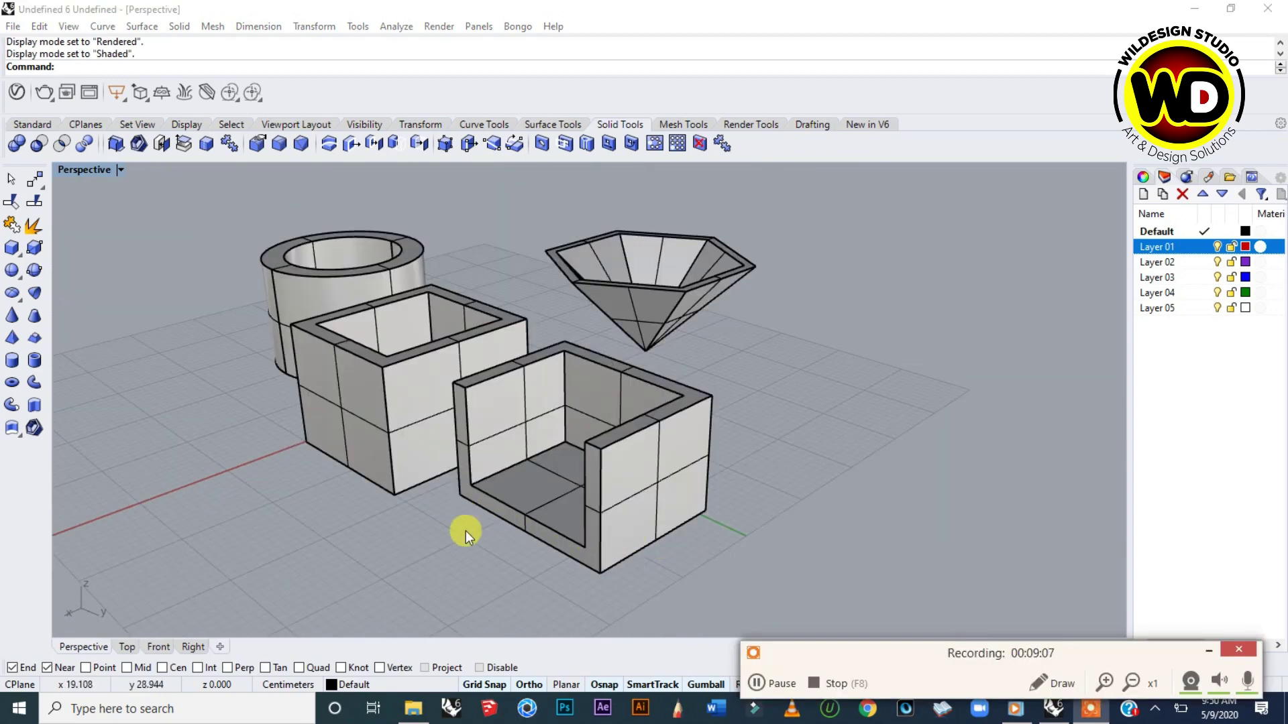
{"action": "mouse_move", "coordinate": [467, 530]}
{"action": "right_mouse_down"}
{"action": "mouse_move", "coordinate": [454, 523]}
{"action": "mouse_move", "coordinate": [493, 558]}
{"action": "mouse_move", "coordinate": [478, 536]}
{"action": "right_mouse_up"}
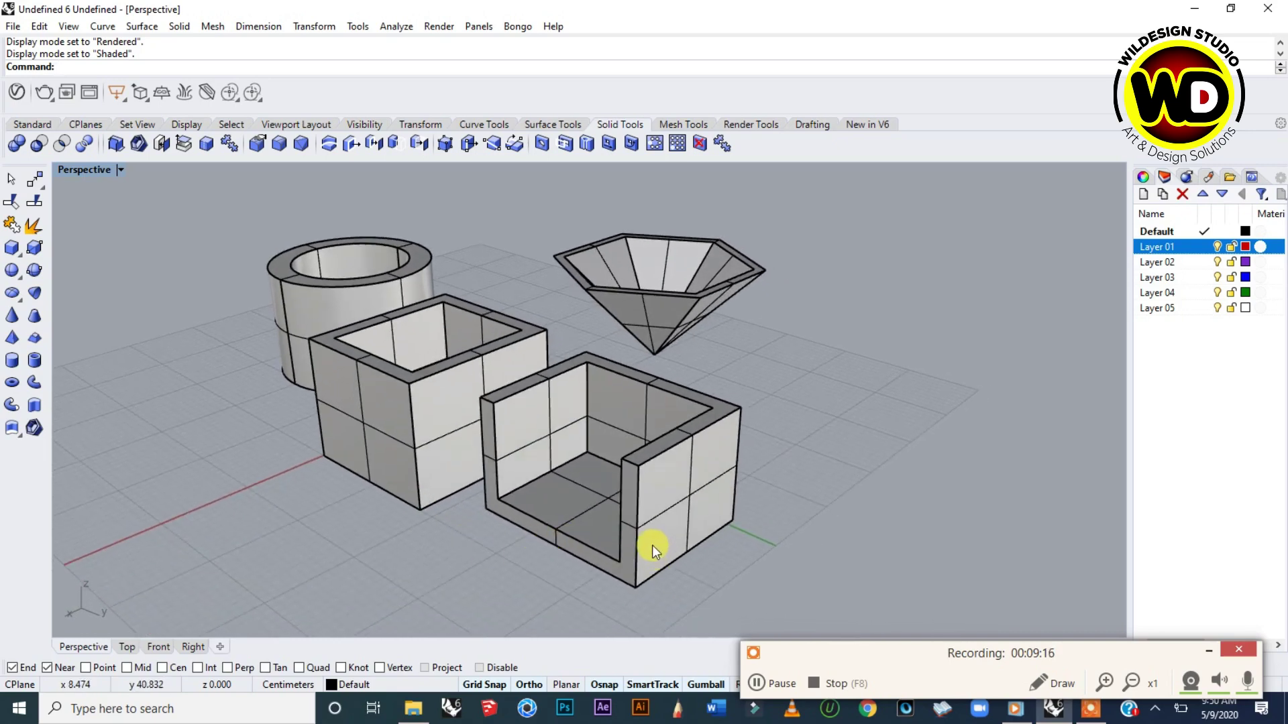
{"action": "scroll", "coordinate": [649, 540], "scroll_direction": "up", "scroll_amount": 2}
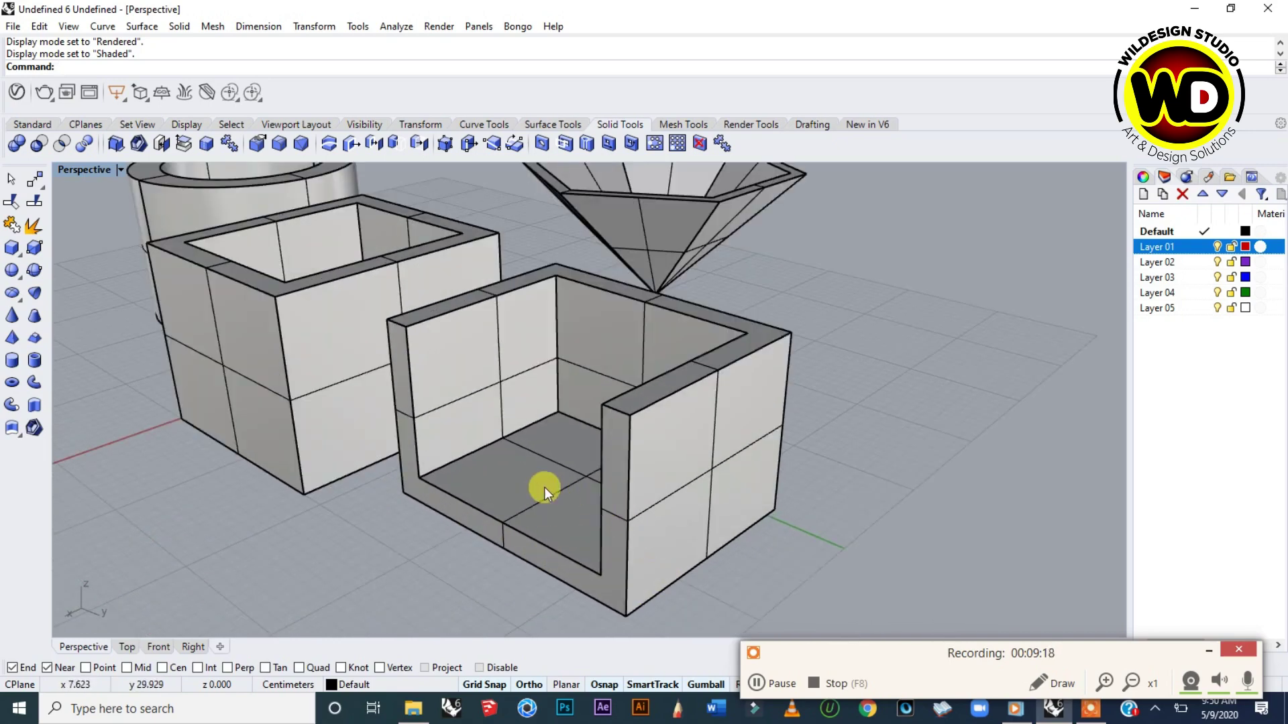
{"action": "scroll", "coordinate": [545, 487], "scroll_direction": "down", "scroll_amount": 3}
{"action": "mouse_move", "coordinate": [513, 485]}
{"action": "right_mouse_down"}
{"action": "mouse_move", "coordinate": [523, 492]}
{"action": "mouse_move", "coordinate": [503, 480]}
{"action": "right_mouse_up"}
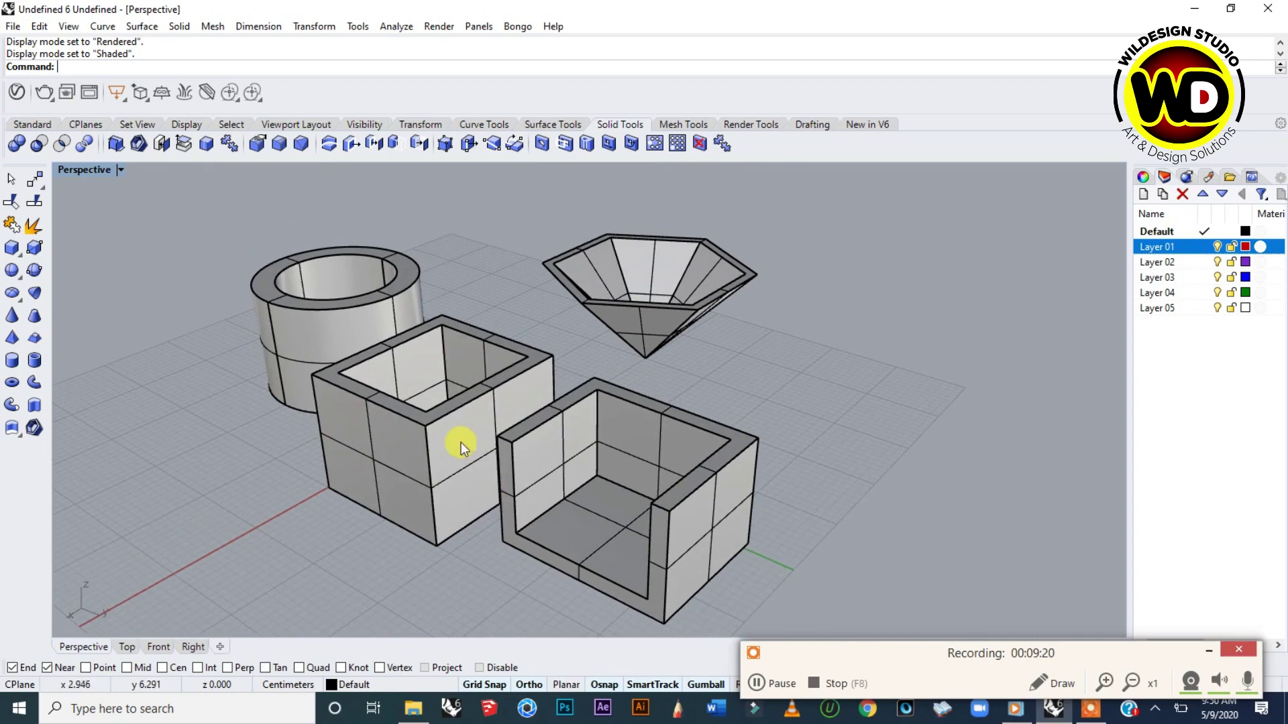
{"action": "right_click_drag", "start_coordinate": [437, 503], "coordinate": [483, 512]}
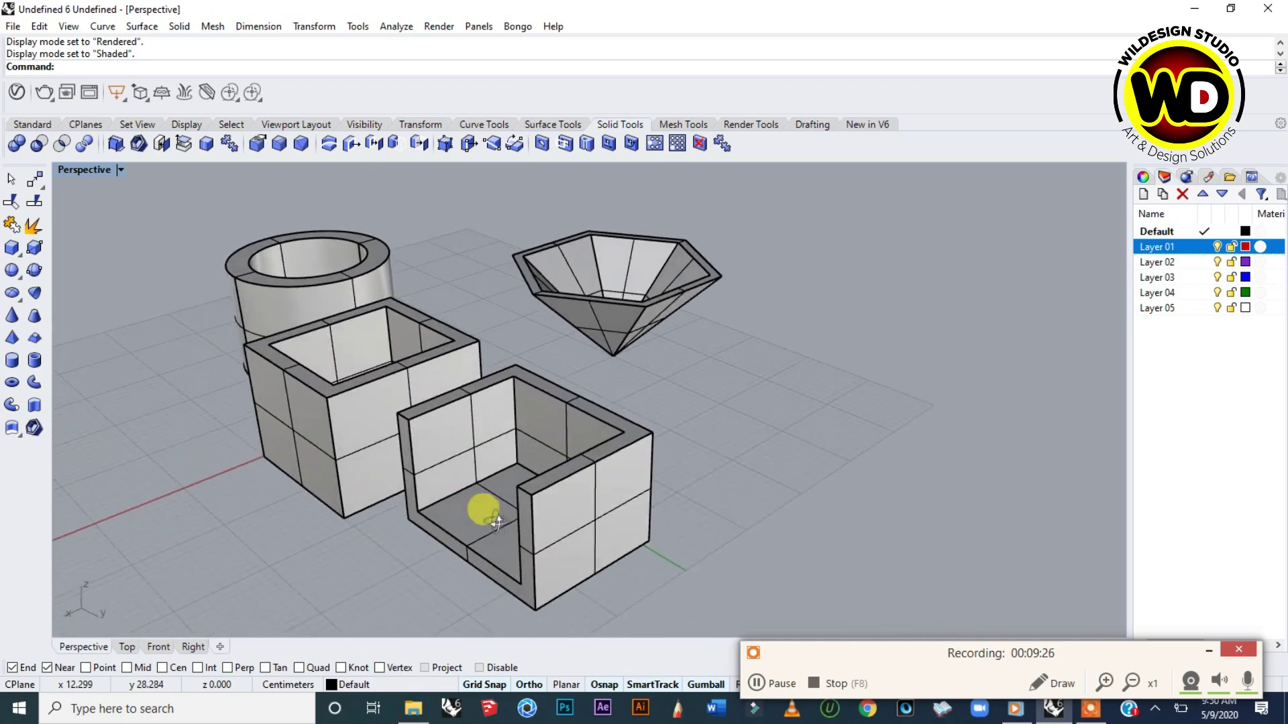
Set the Perspective viewport's display mode to Rendered and review all four hollowed solids from several angles.
{"action": "left_click", "coordinate": [120, 171]}
{"action": "left_click", "coordinate": [164, 216]}
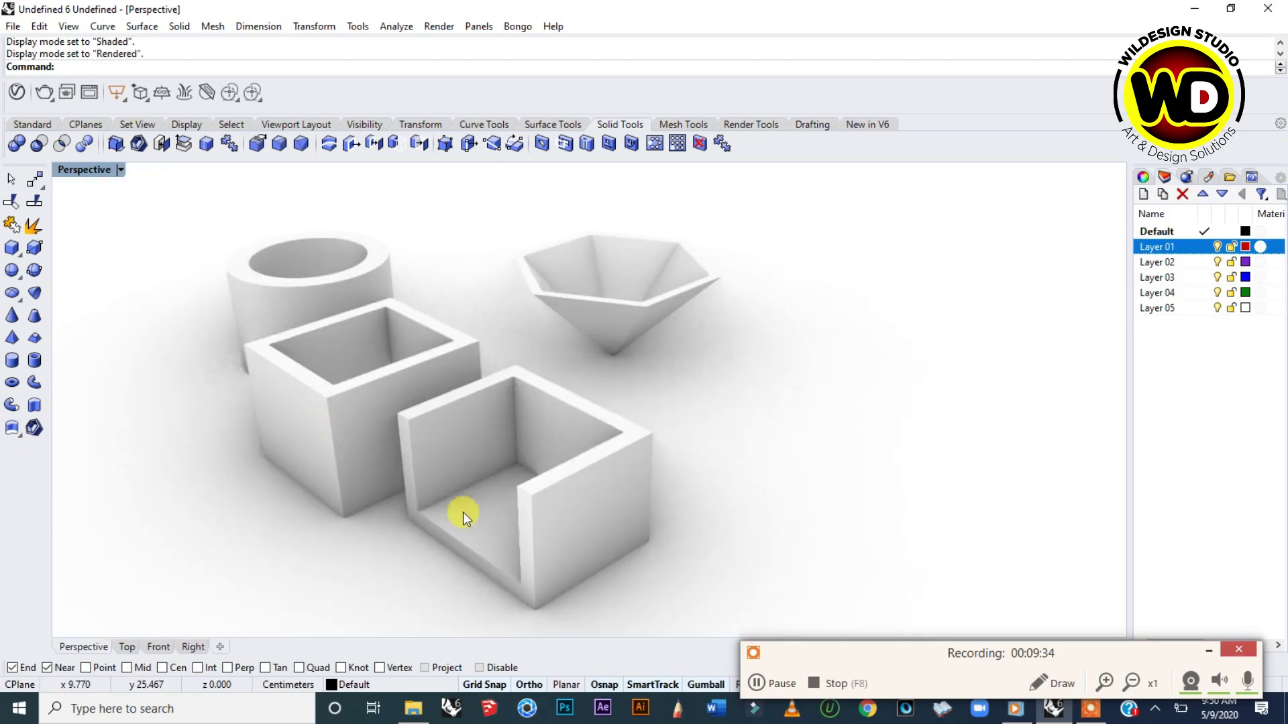
{"action": "right_click_drag", "start_coordinate": [489, 521], "coordinate": [502, 514]}
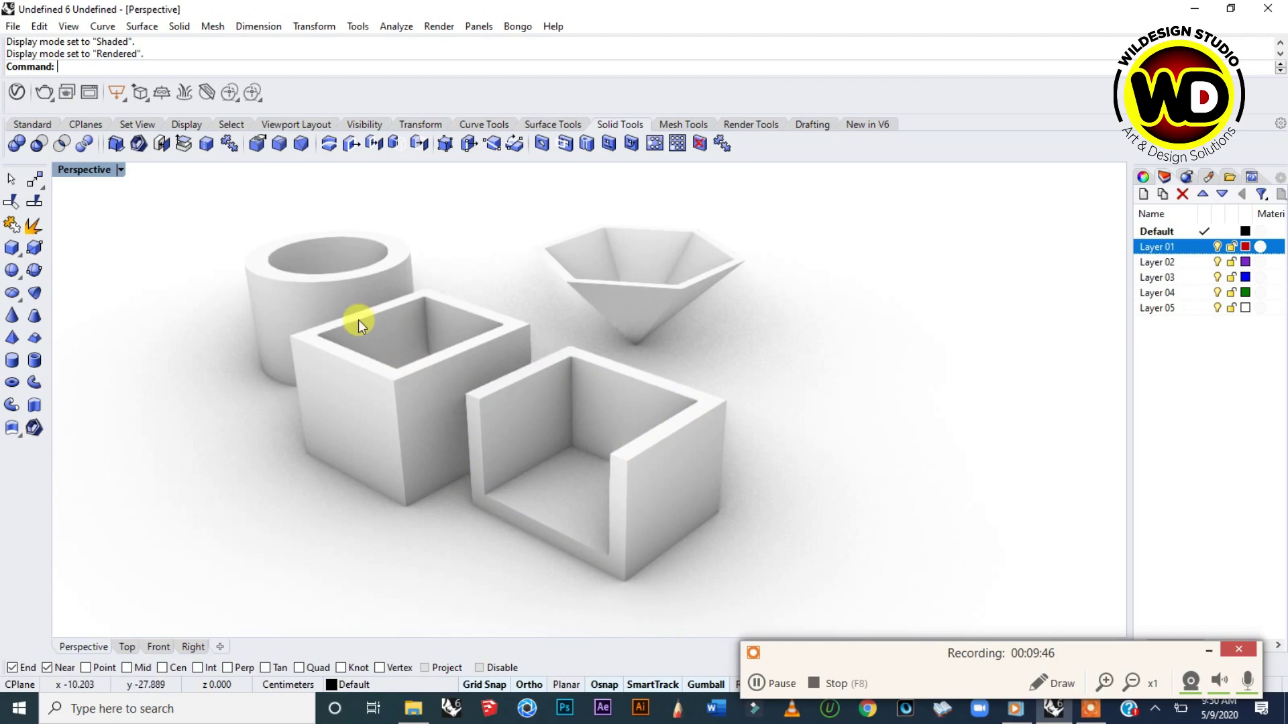
{"action": "right_click_drag", "start_coordinate": [333, 441], "coordinate": [369, 431]}
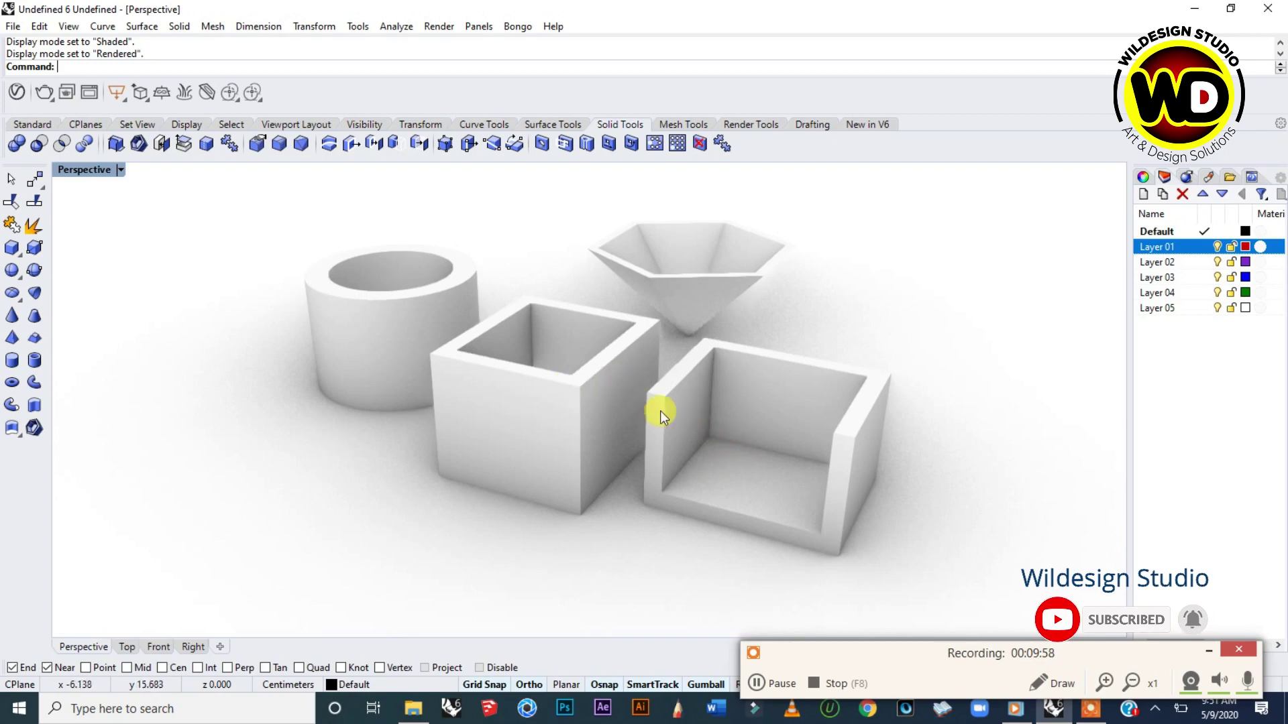
{"action": "right_click_drag", "start_coordinate": [656, 425], "coordinate": [655, 424]}
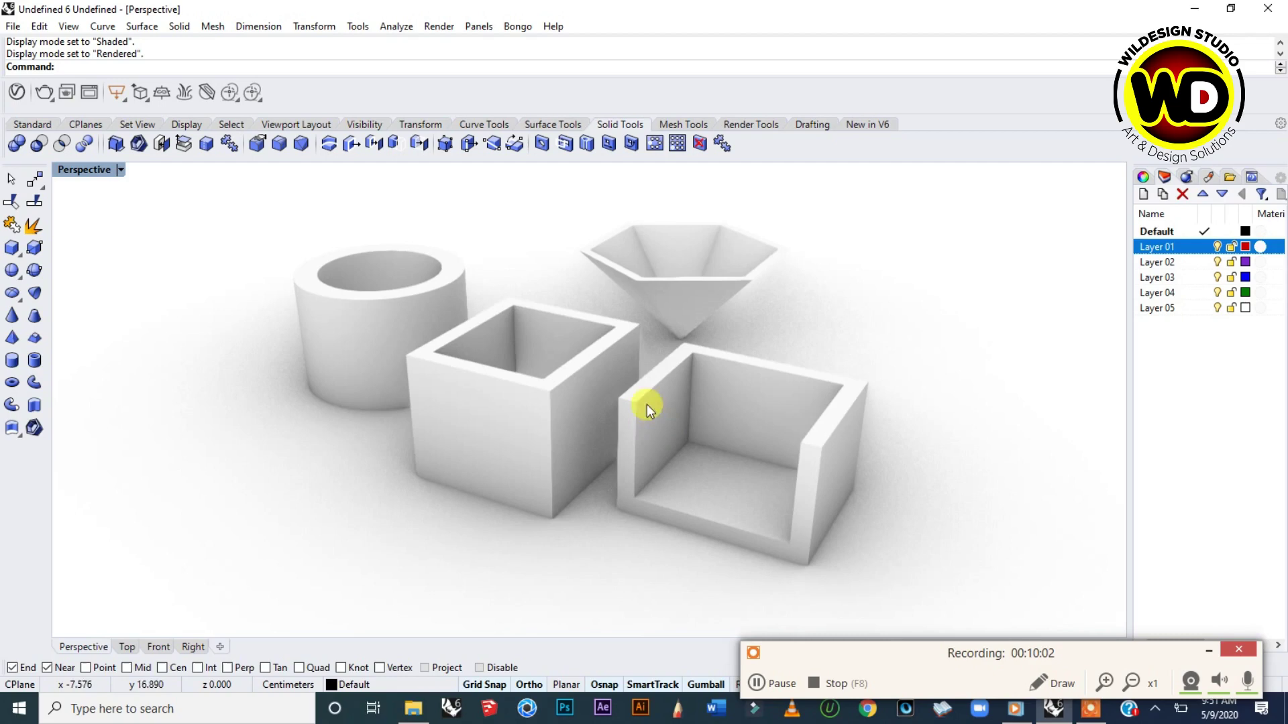